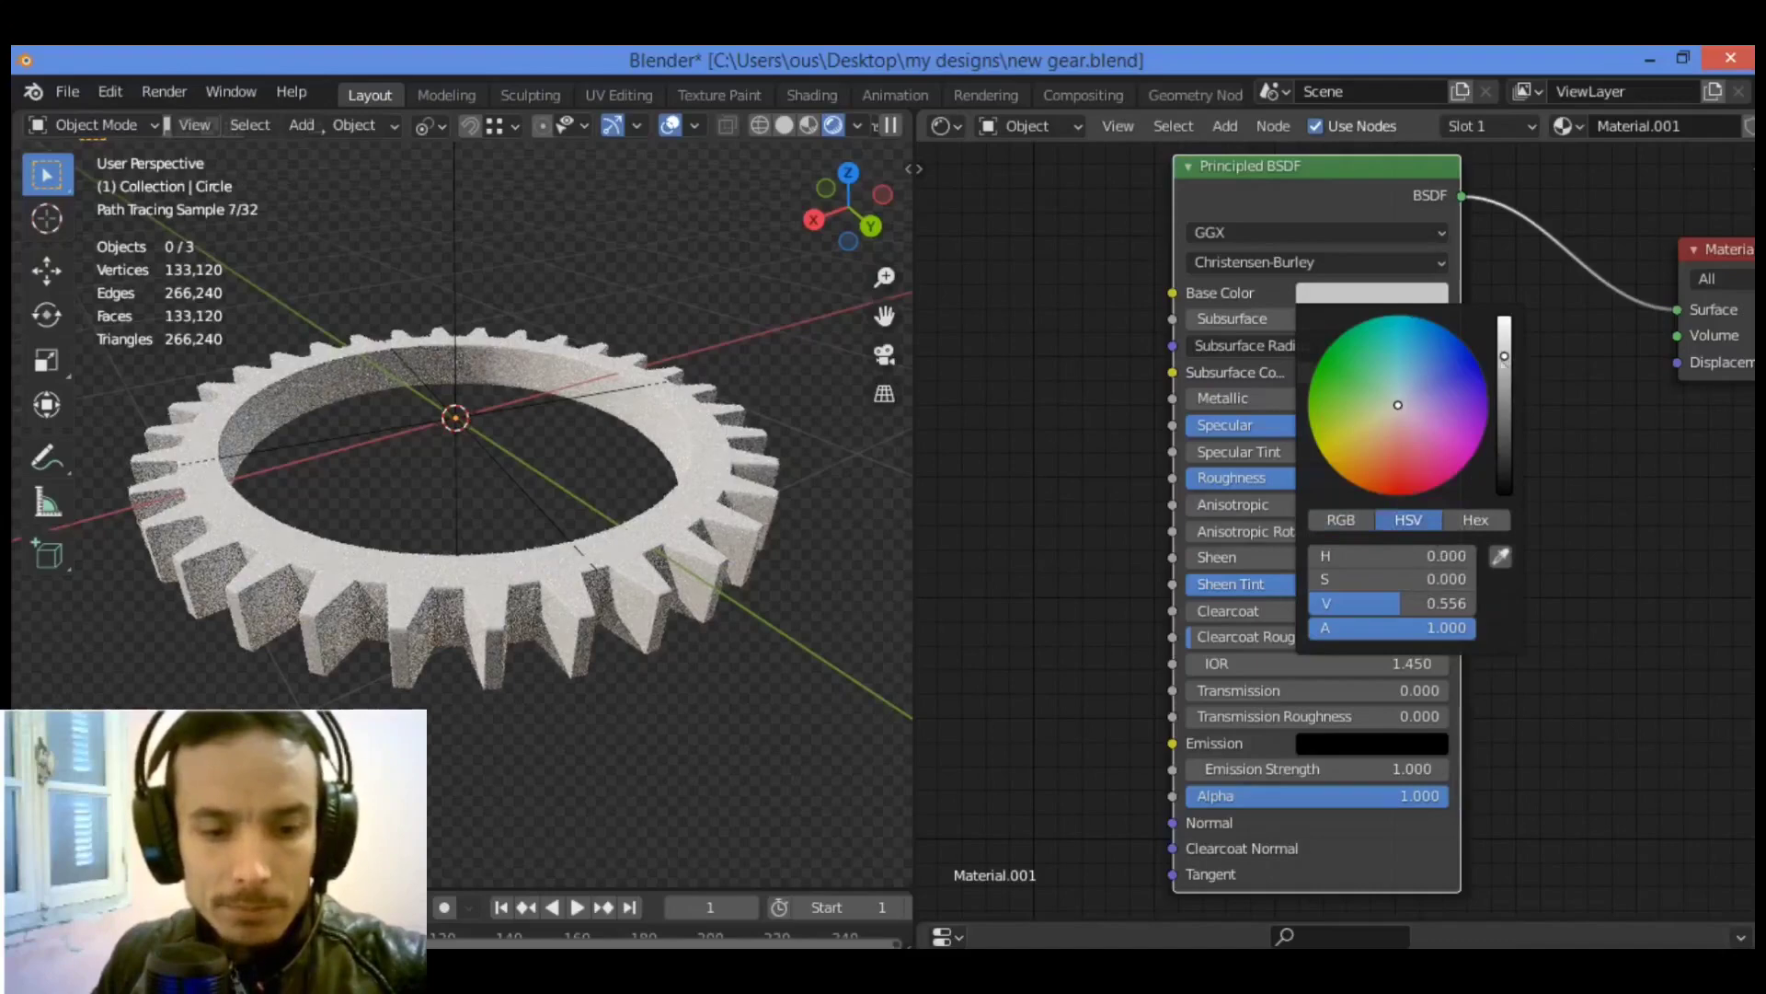
Darken the gear material's Base Color to a neutral grey by setting its HSV value to 0.2.
left_click_drag(1501, 357, 1500, 368)
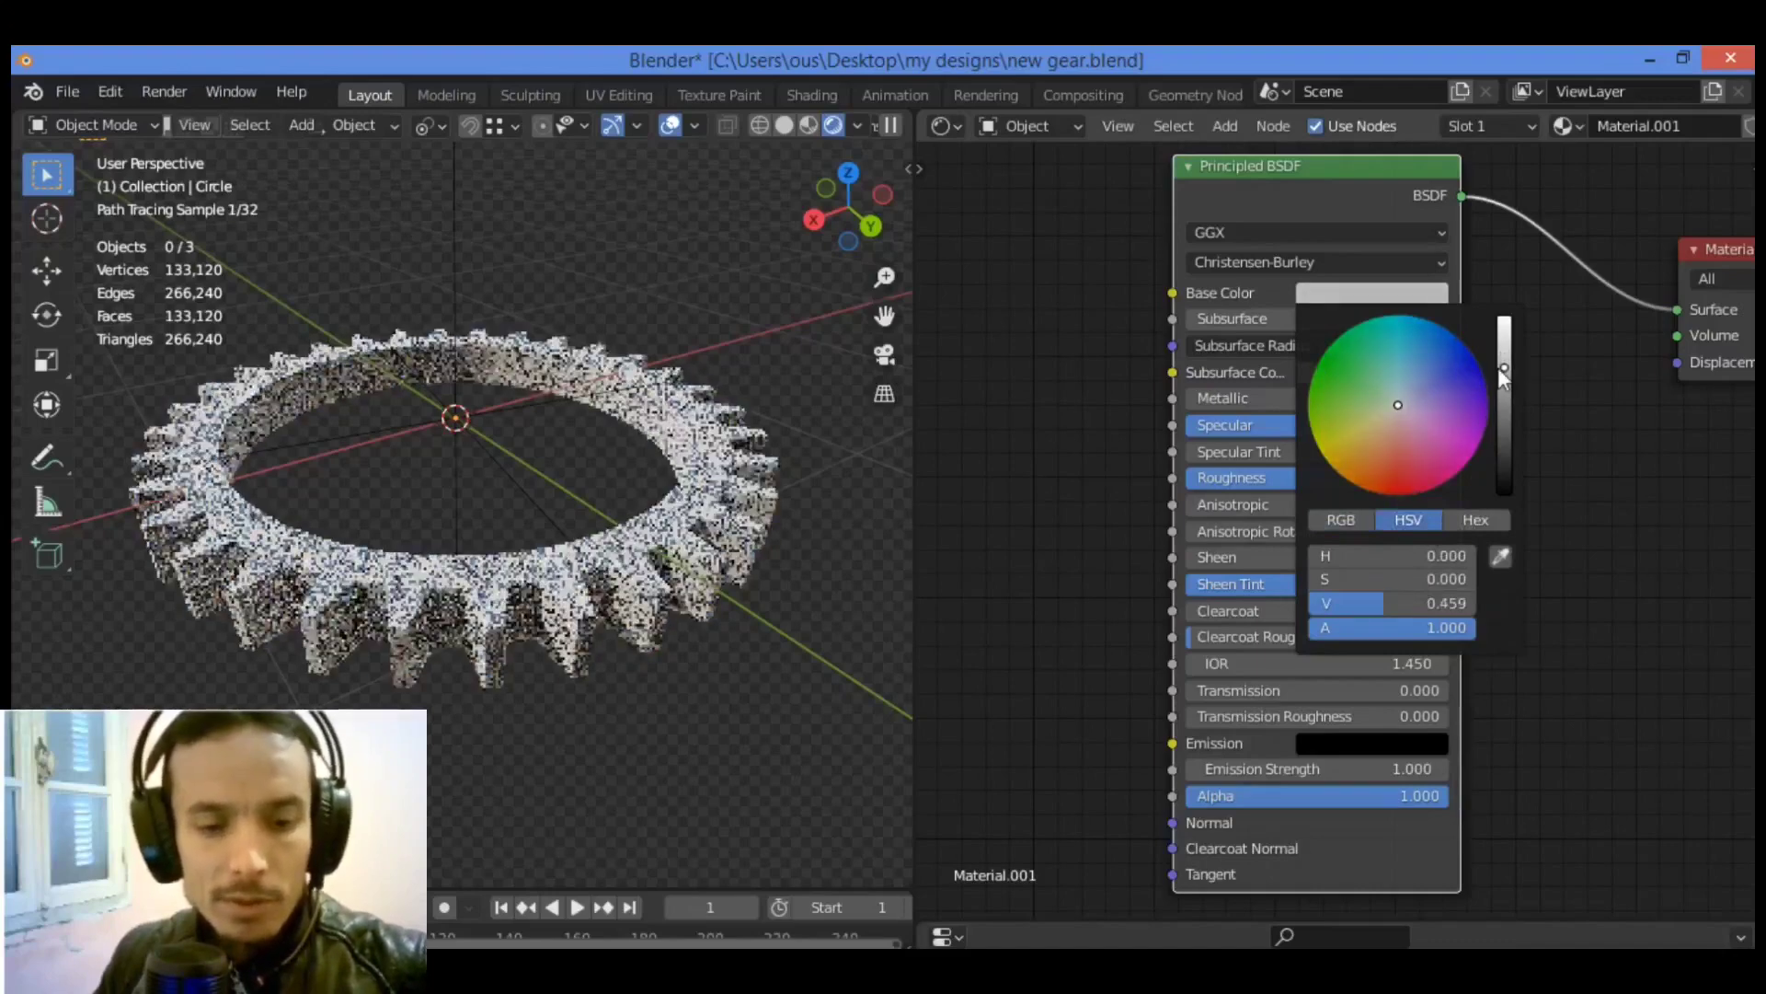
left_click(1447, 599)
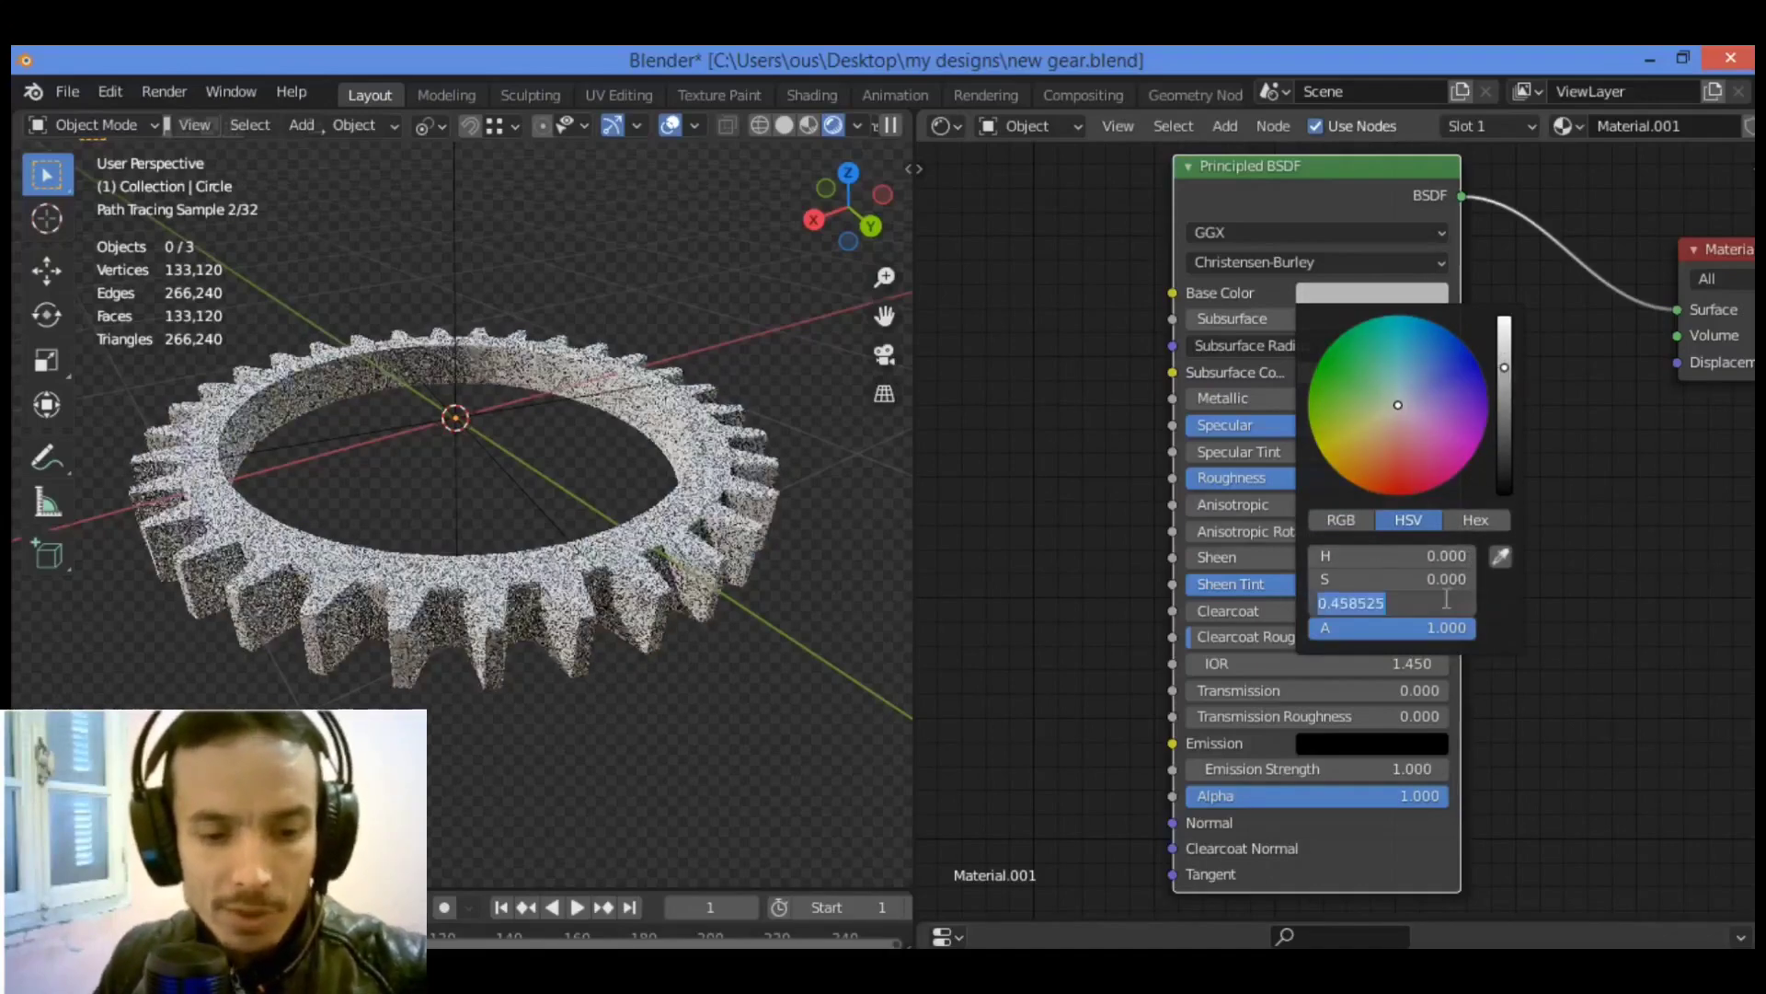
type("0.2")
key("Return")
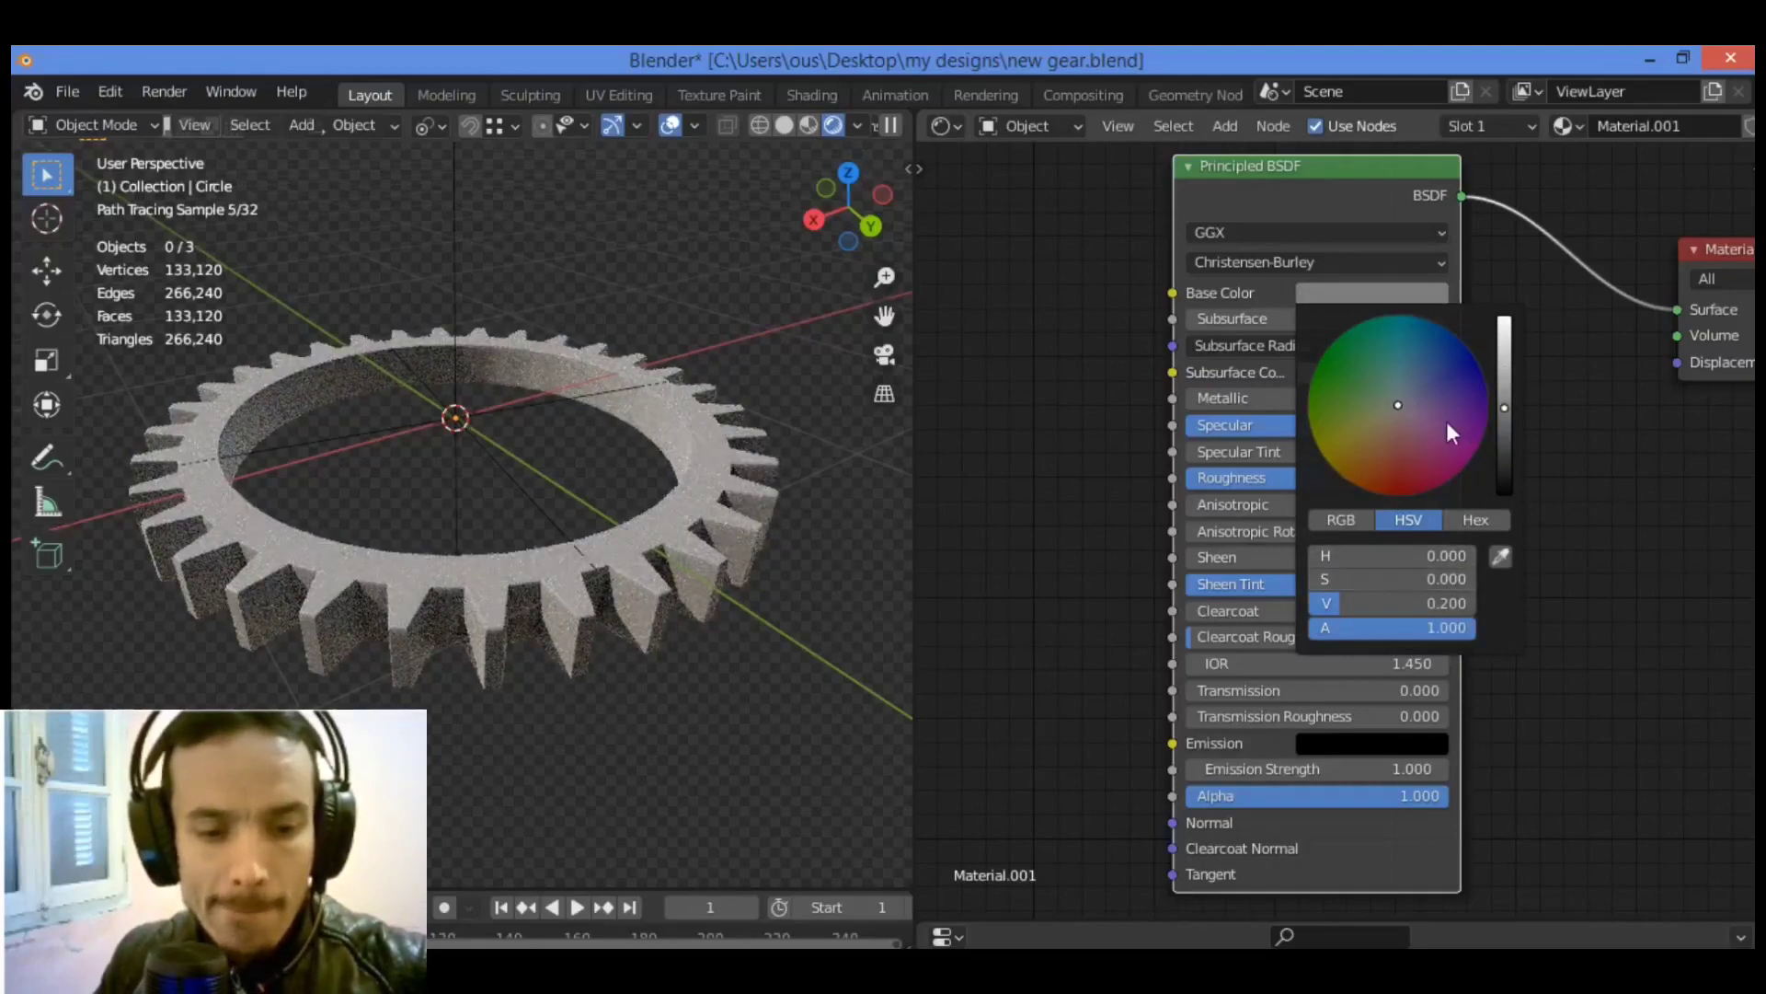
key("Escape")
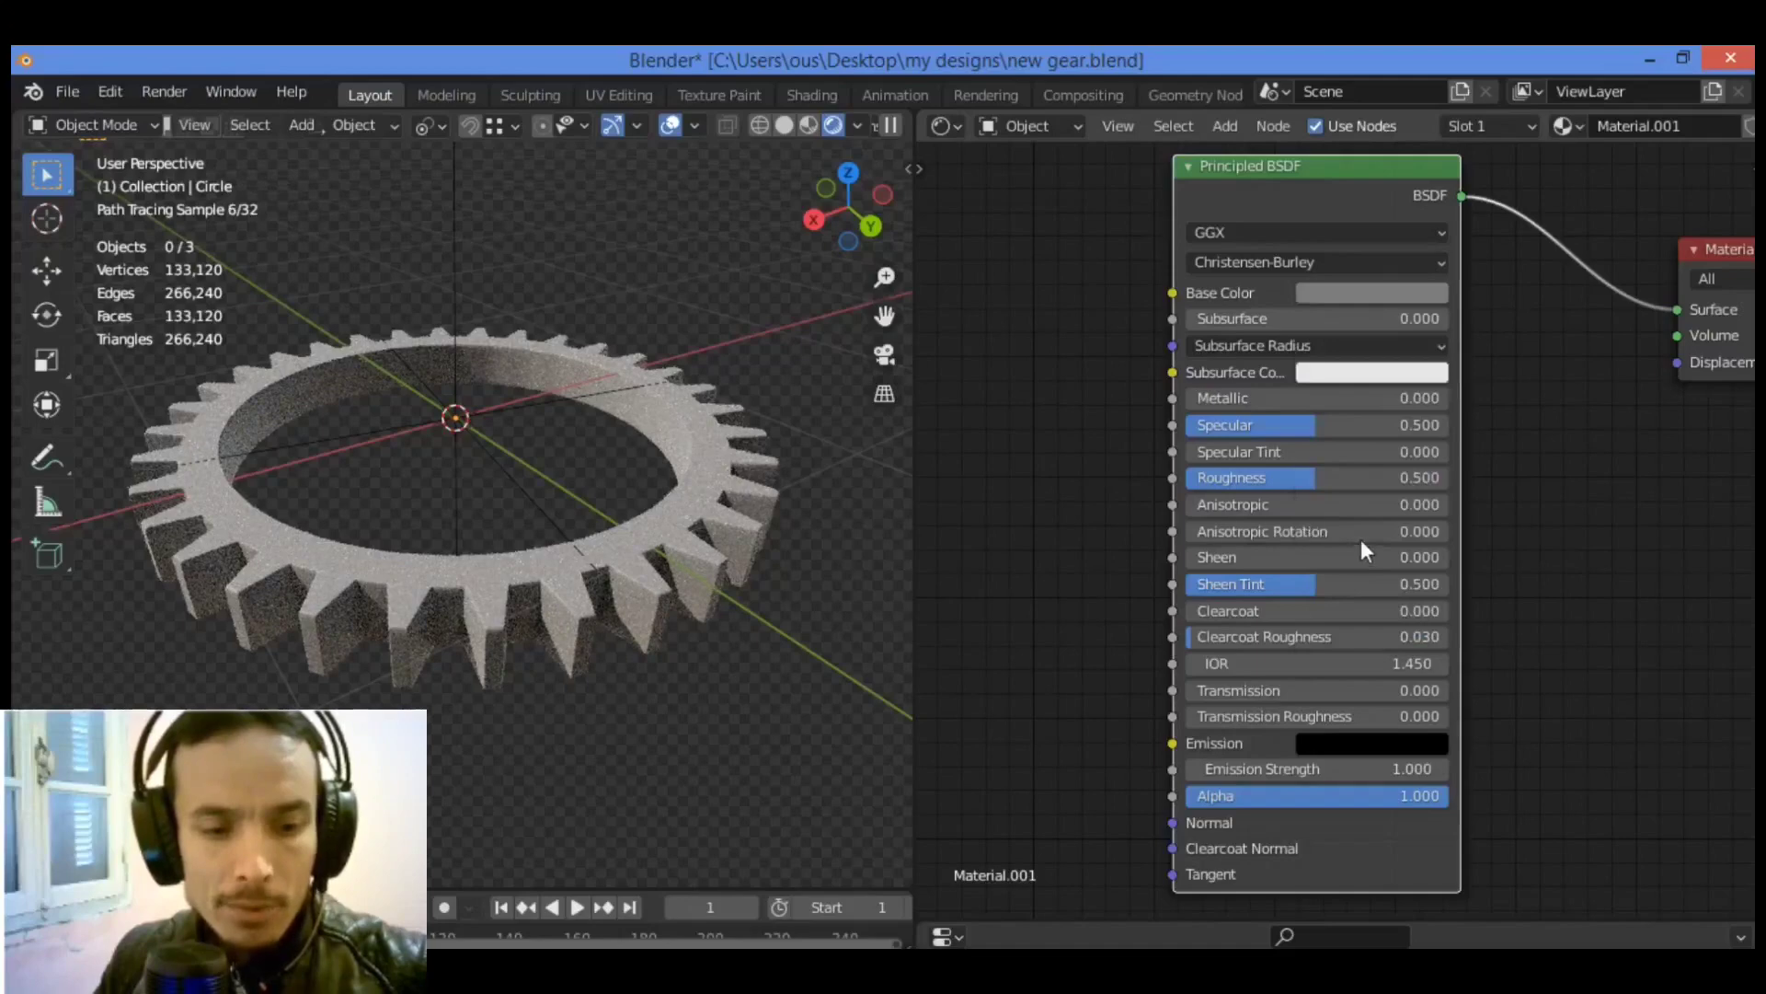
Set the Principled BSDF's Metallic to 1.000, Roughness to about 0.318 and IOR to 2.450.
left_click_drag(1267, 396, 1449, 399)
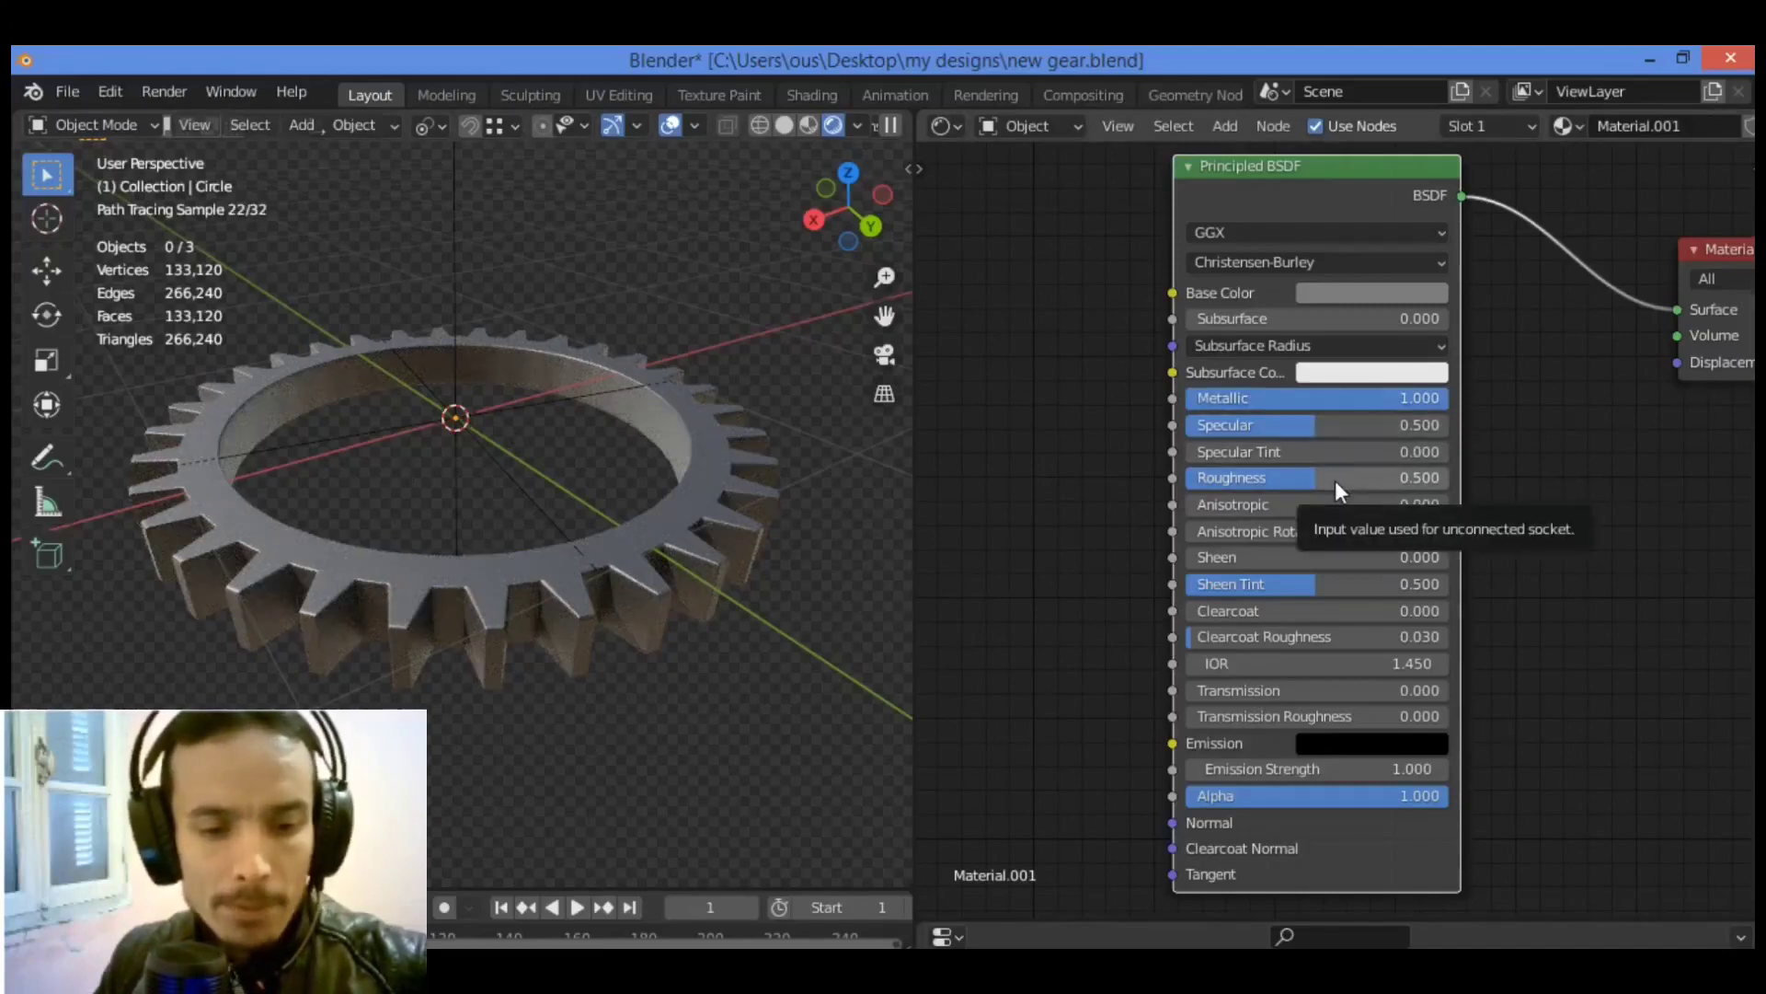
left_click_drag(1334, 480, 1270, 480)
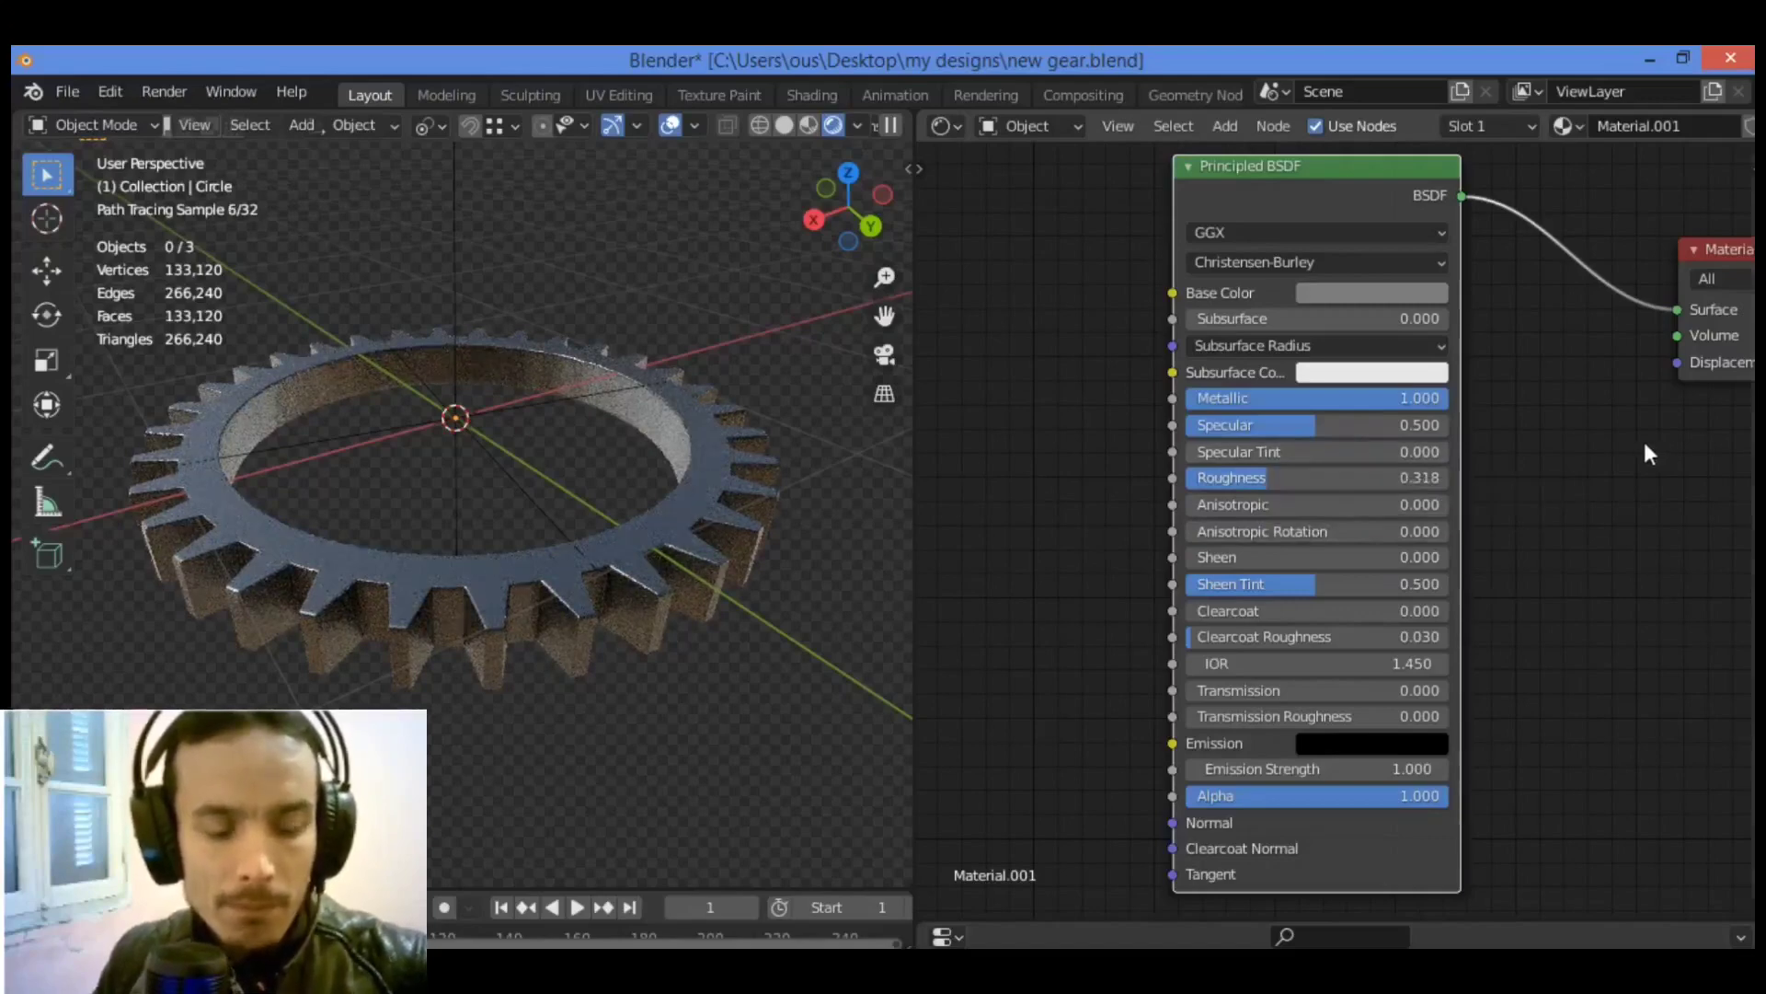
left_click(1260, 663)
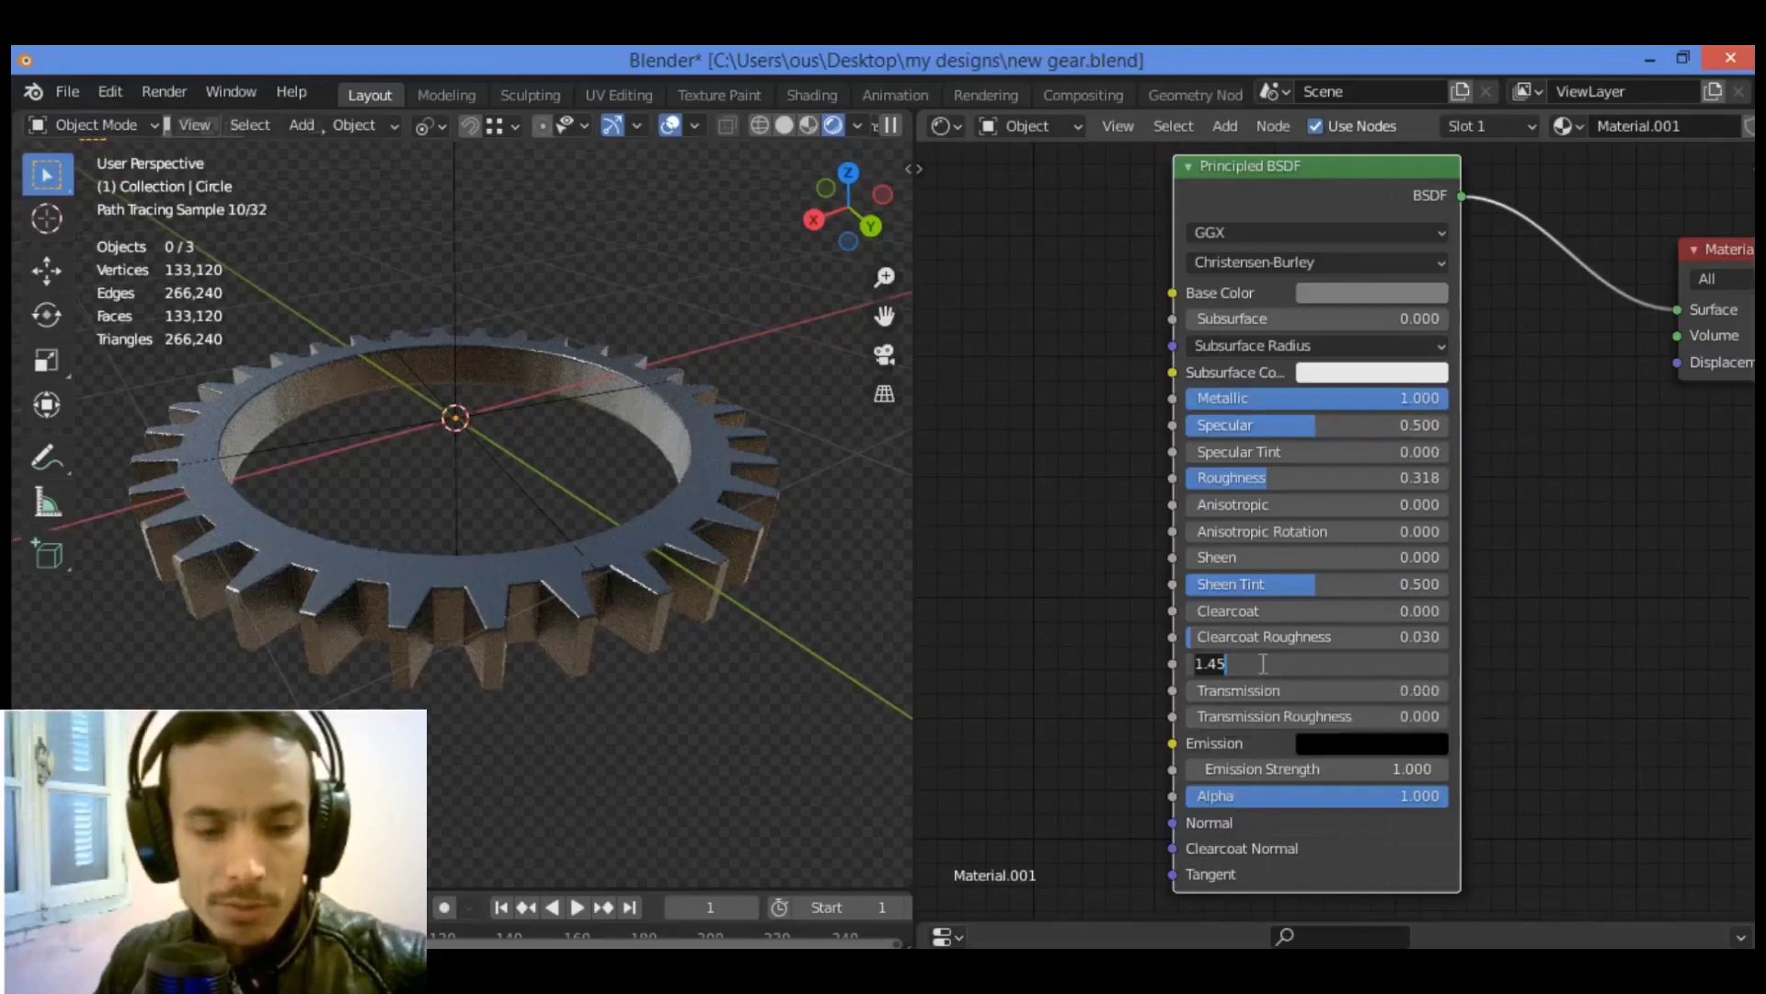
left_click(1310, 603)
left_click_drag(1263, 663, 1291, 663)
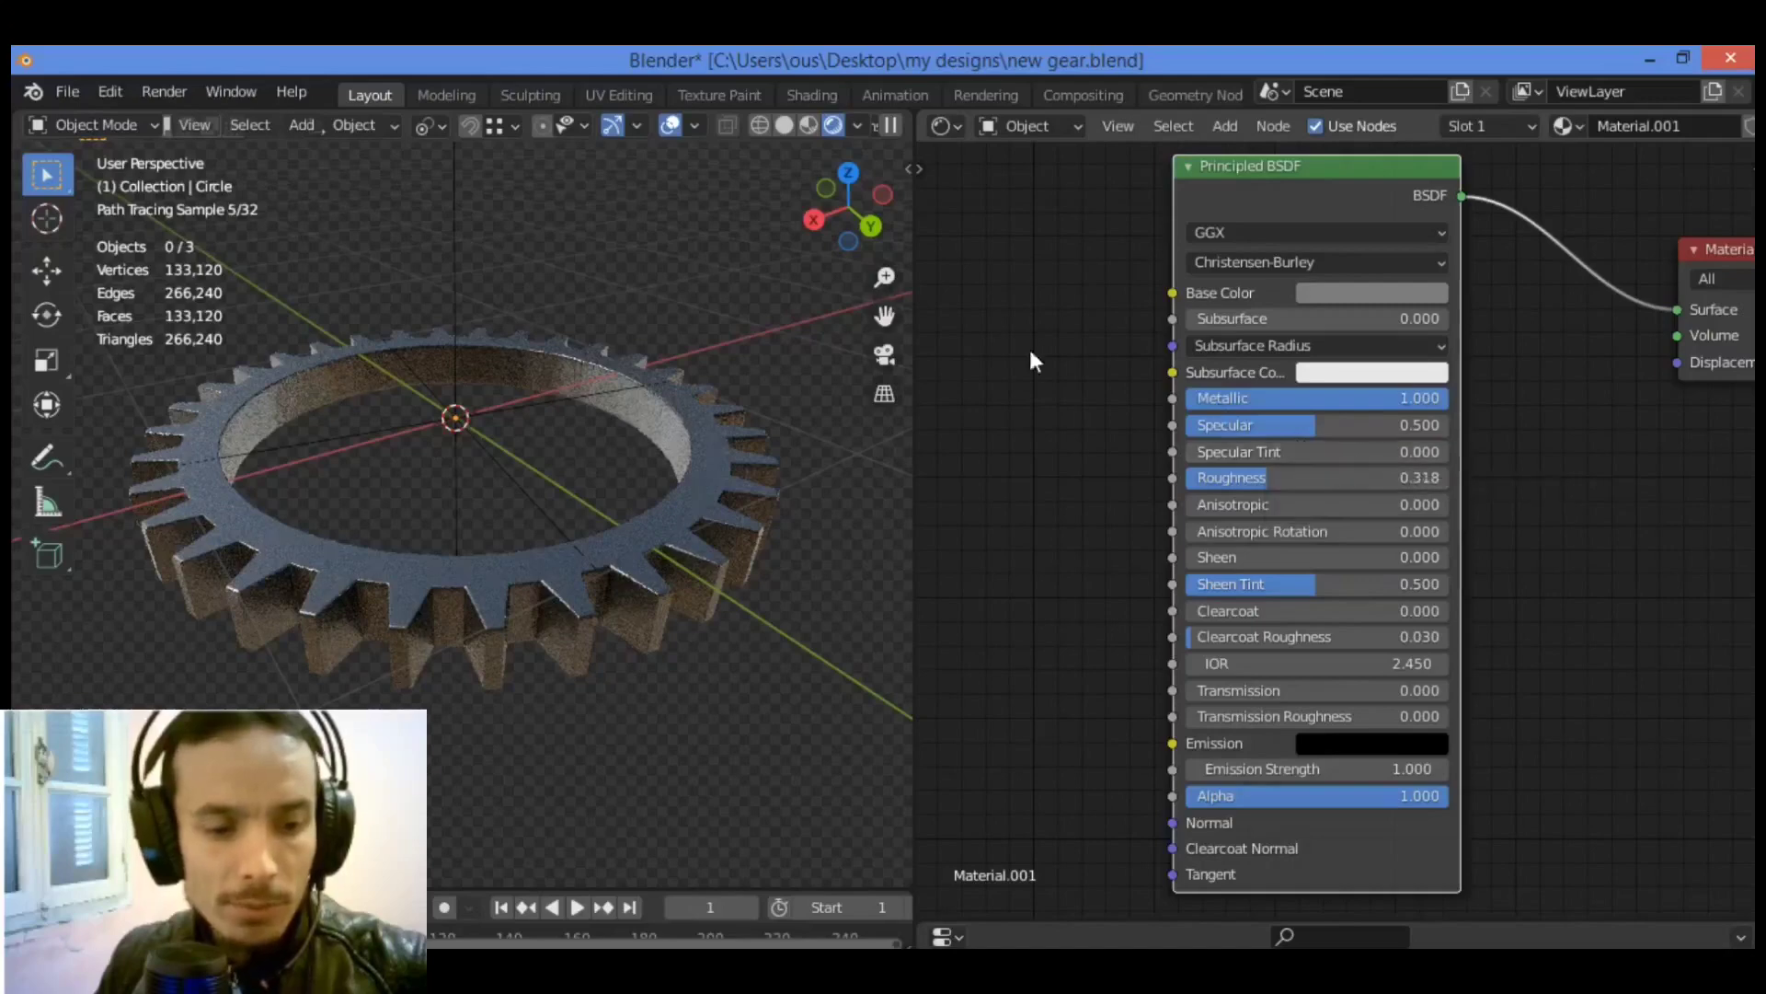
mouse_move(826, 200)
left_mouse_down()
mouse_move(826, 171)
mouse_move(820, 219)
left_mouse_up()
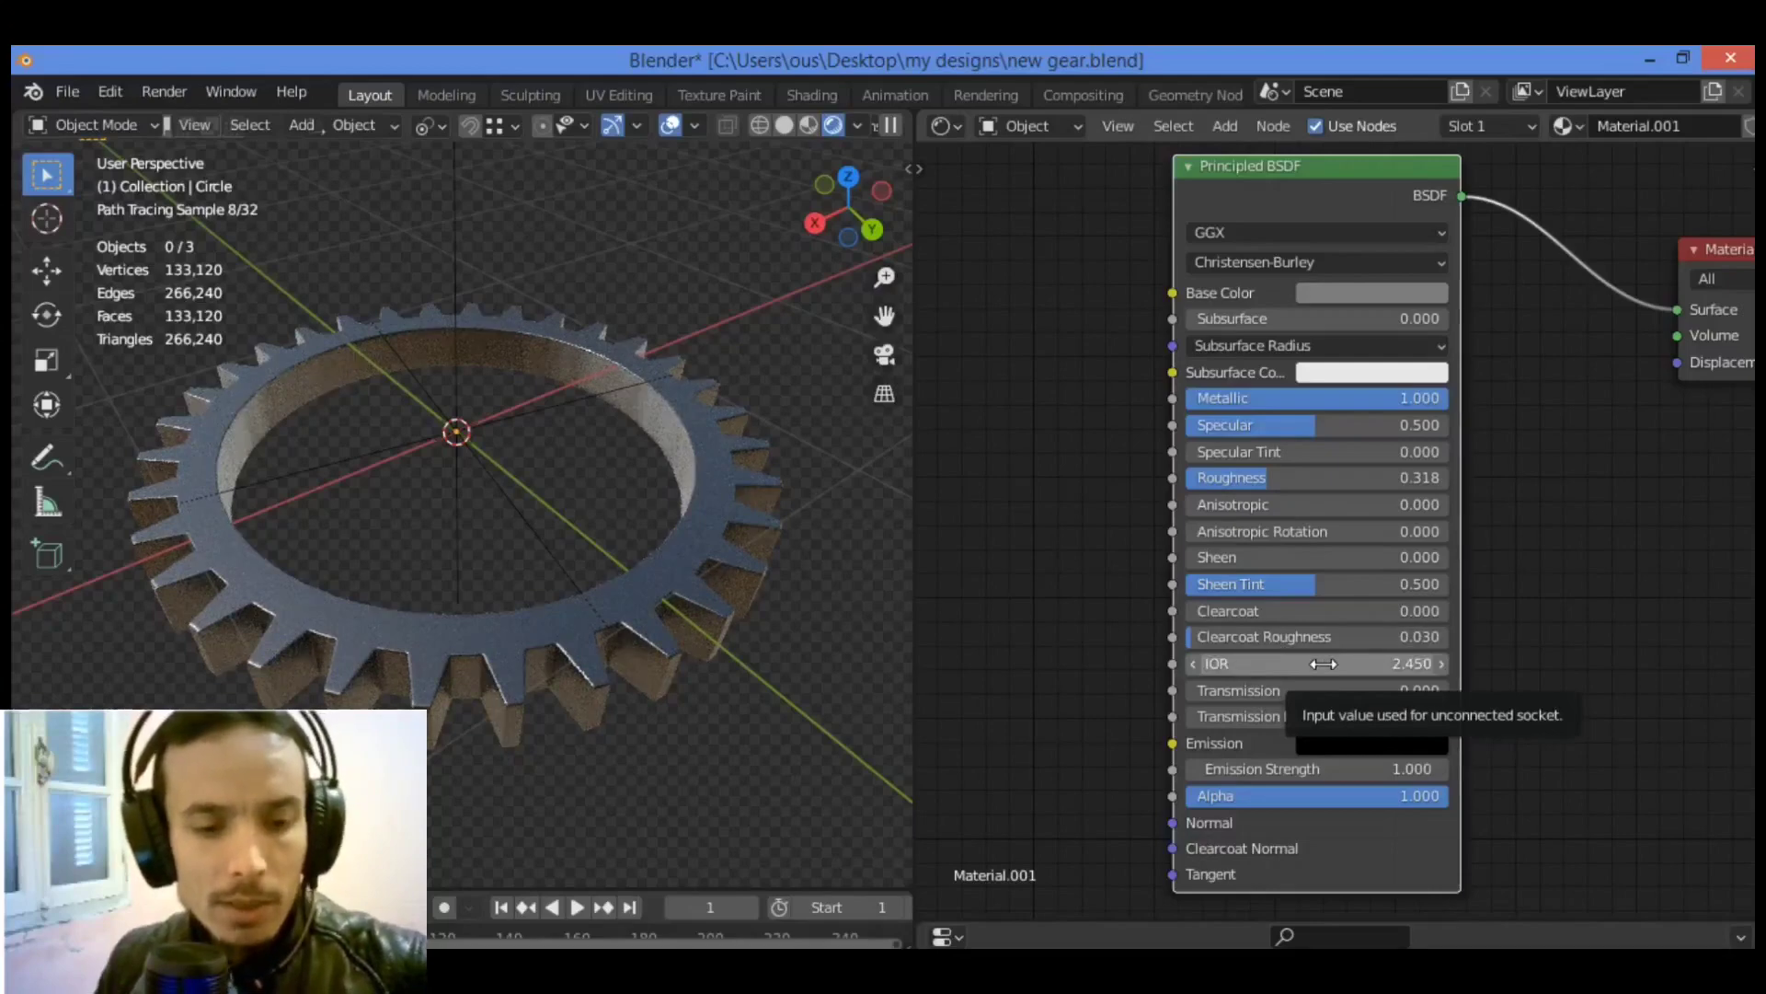
Make room in front of the Principled BSDF node and add a Voronoi Texture node on its input side.
left_click_drag(1340, 158, 1467, 174)
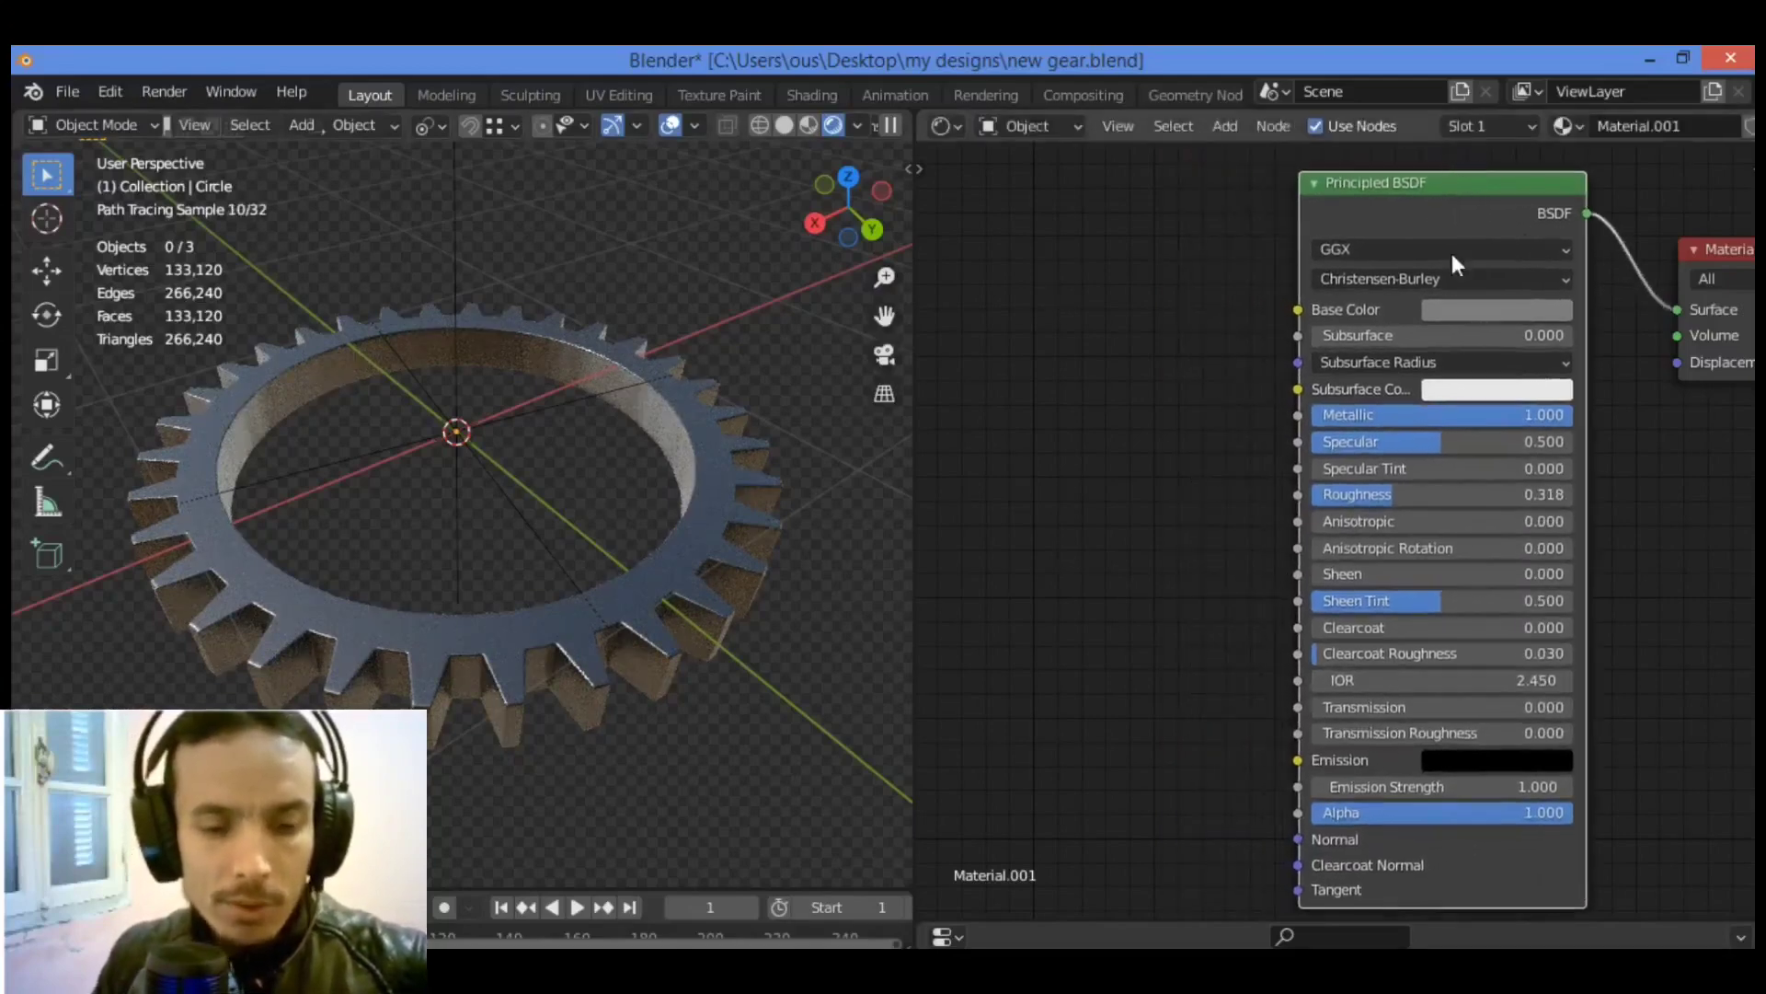
scroll(1555, 350, "down", 1)
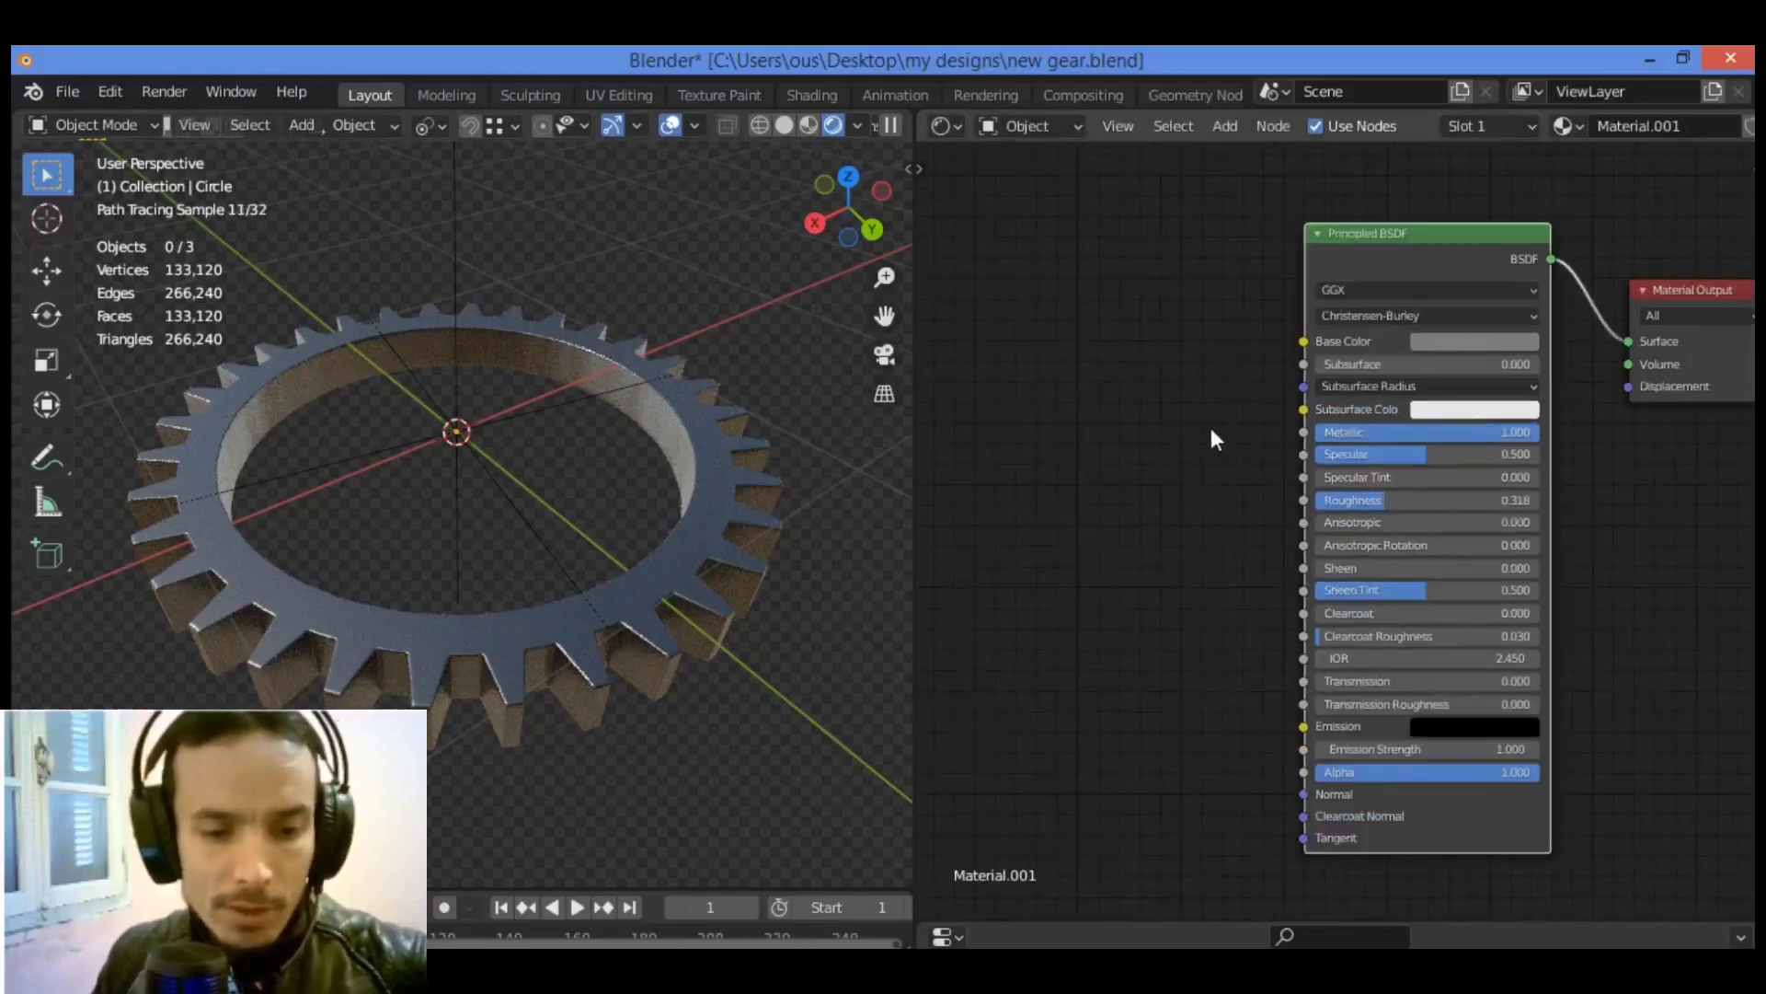
scroll(1196, 430, "down", 1)
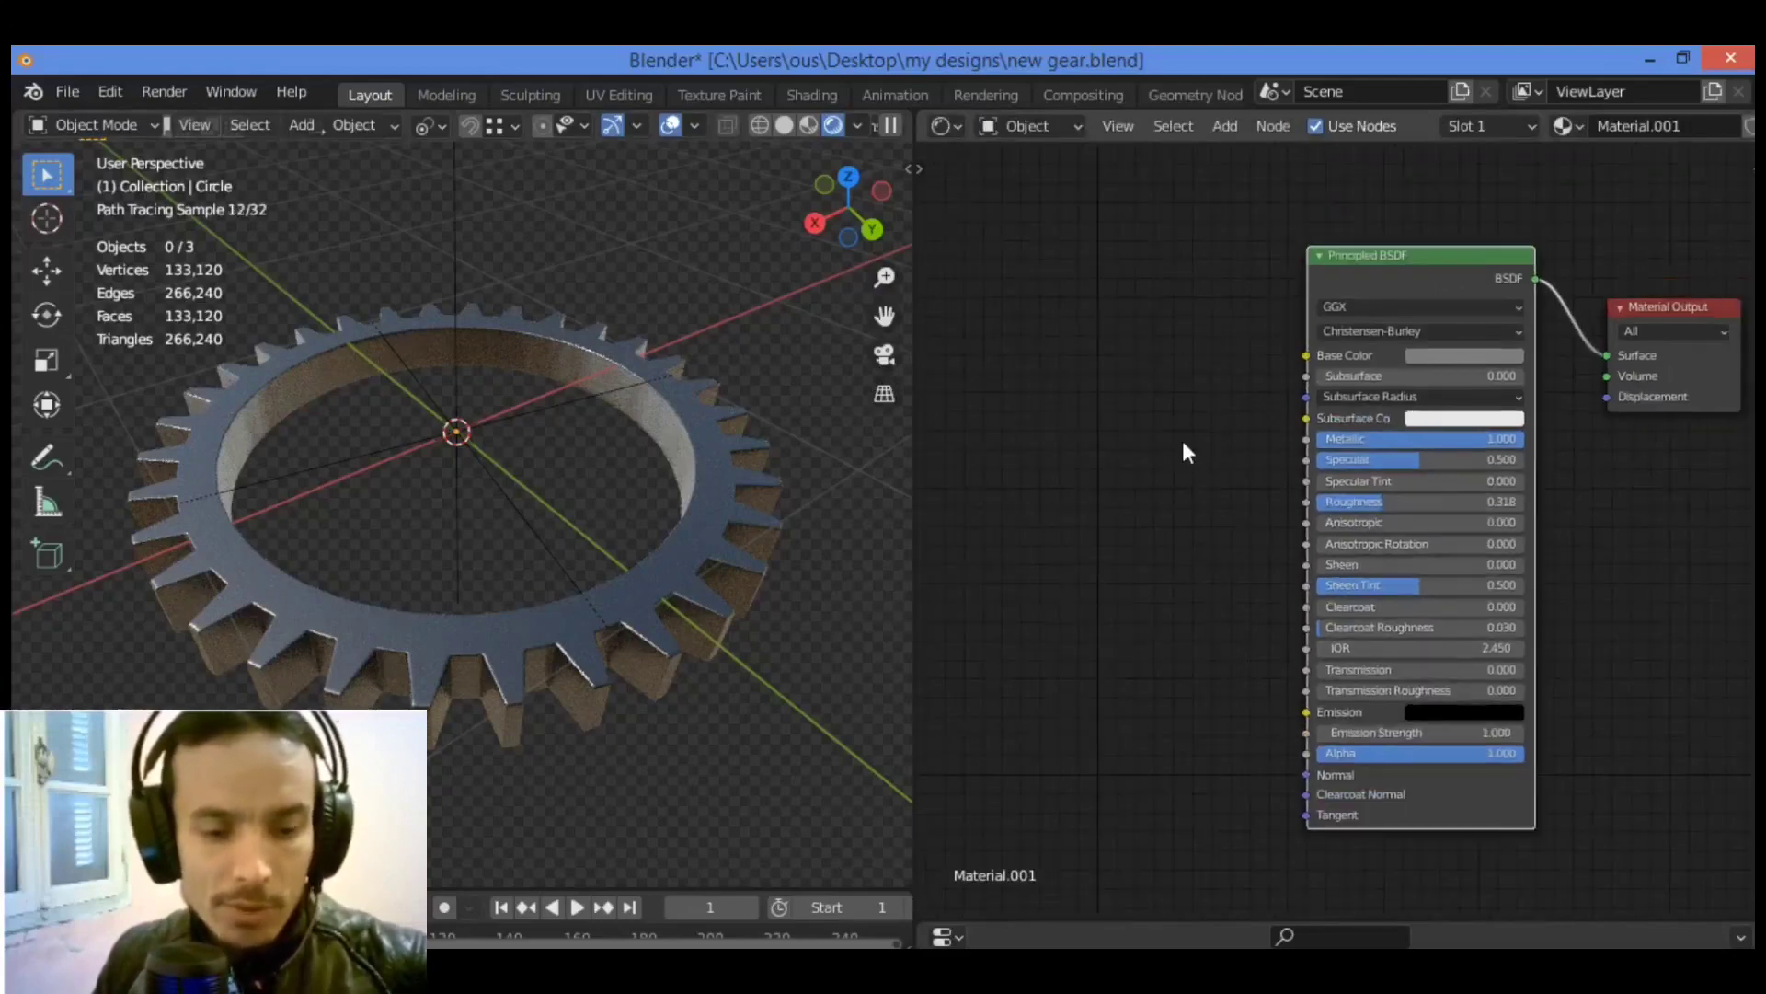
key("shift+a")
left_click(1020, 394)
type("vo")
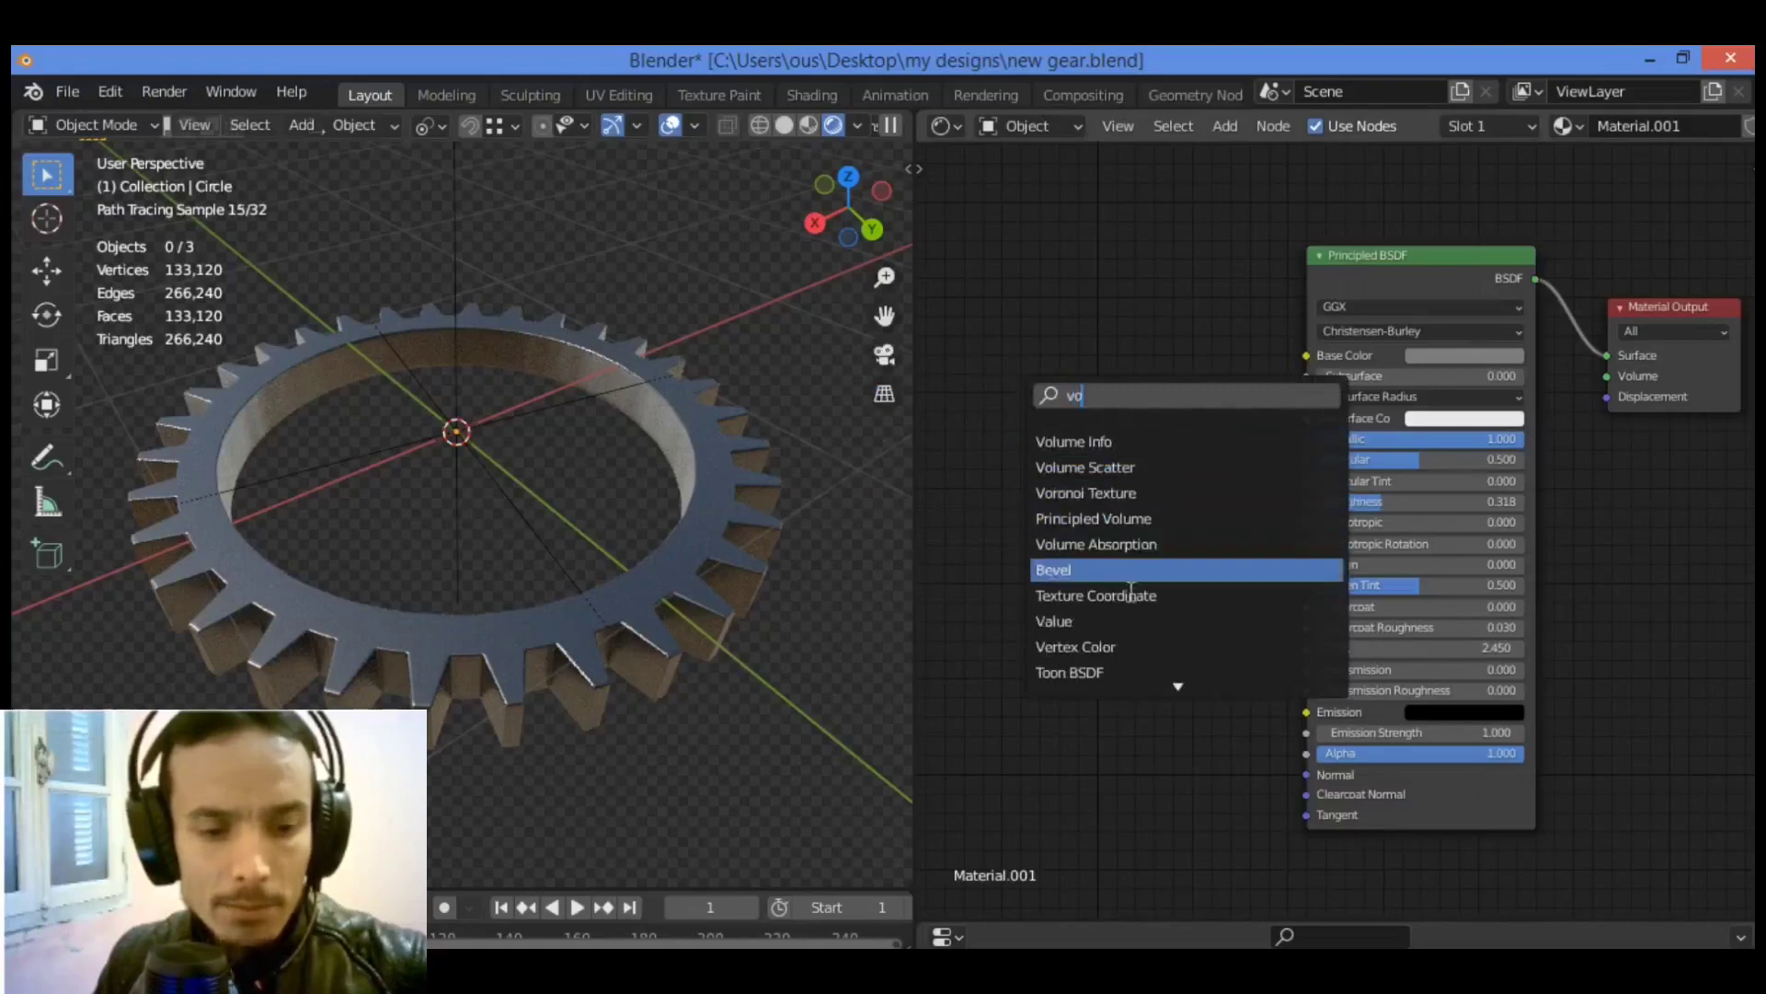
left_click(1140, 492)
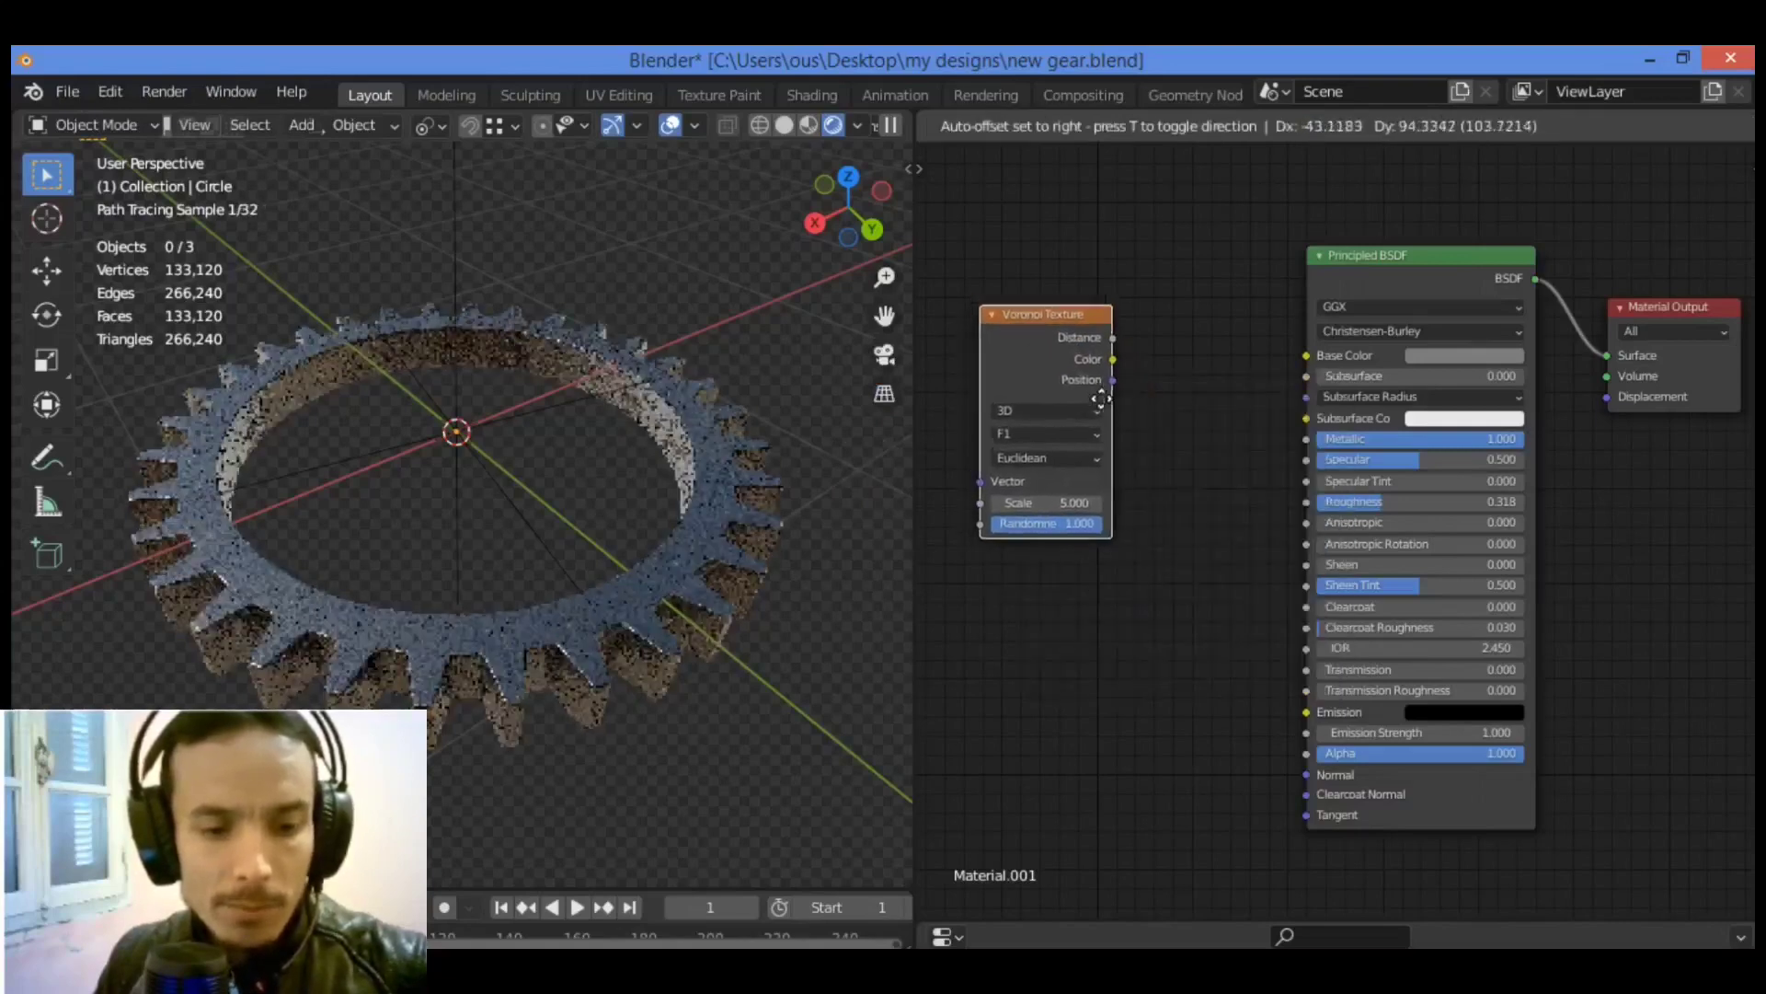
left_click(1120, 397)
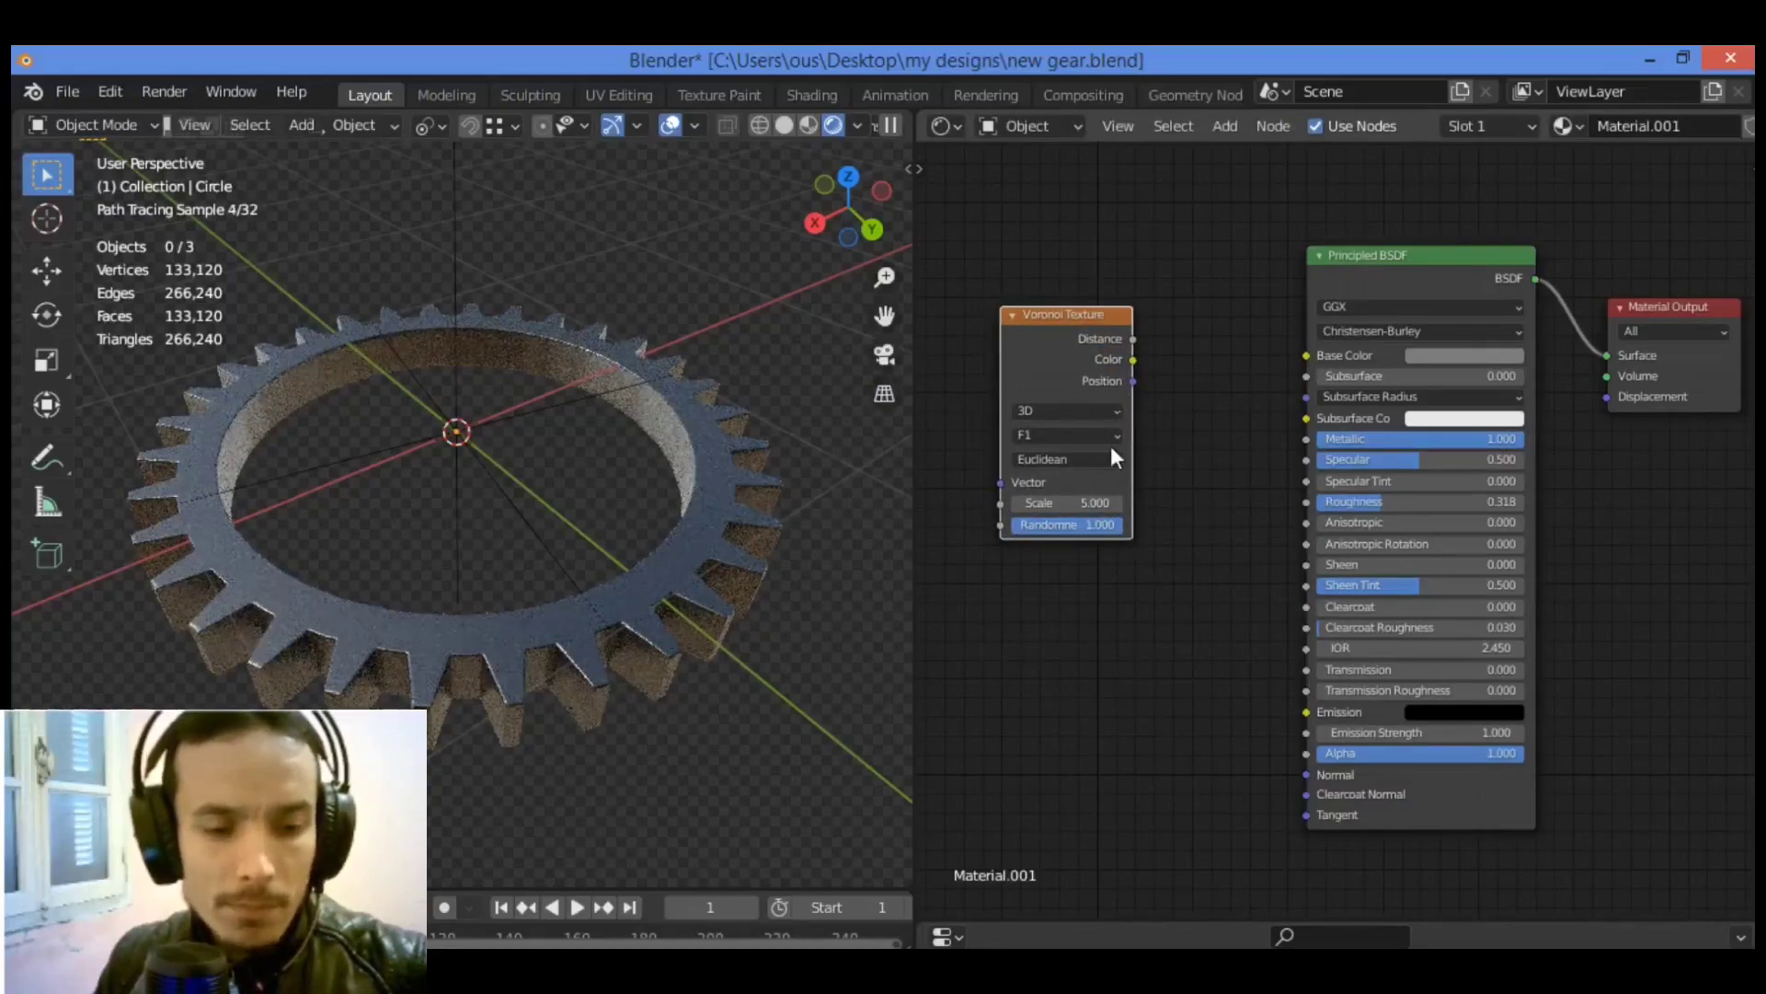
scroll(1104, 445, "up", 1)
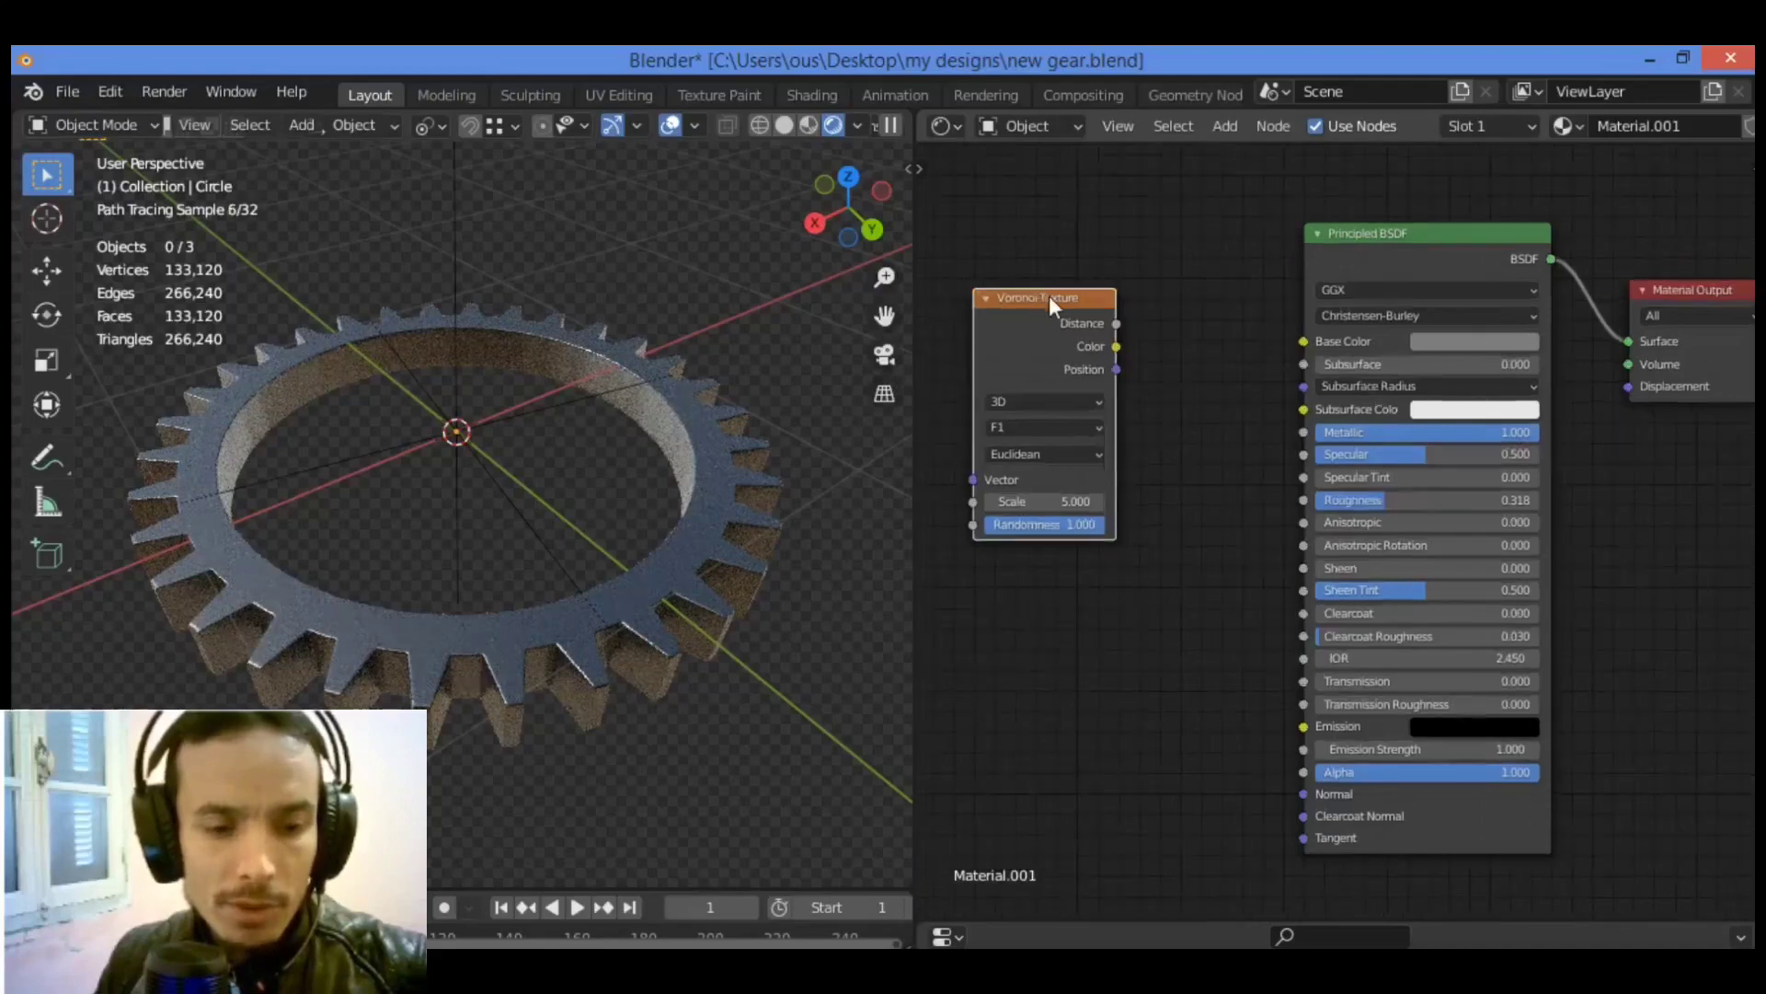
left_click_drag(1048, 295, 1068, 299)
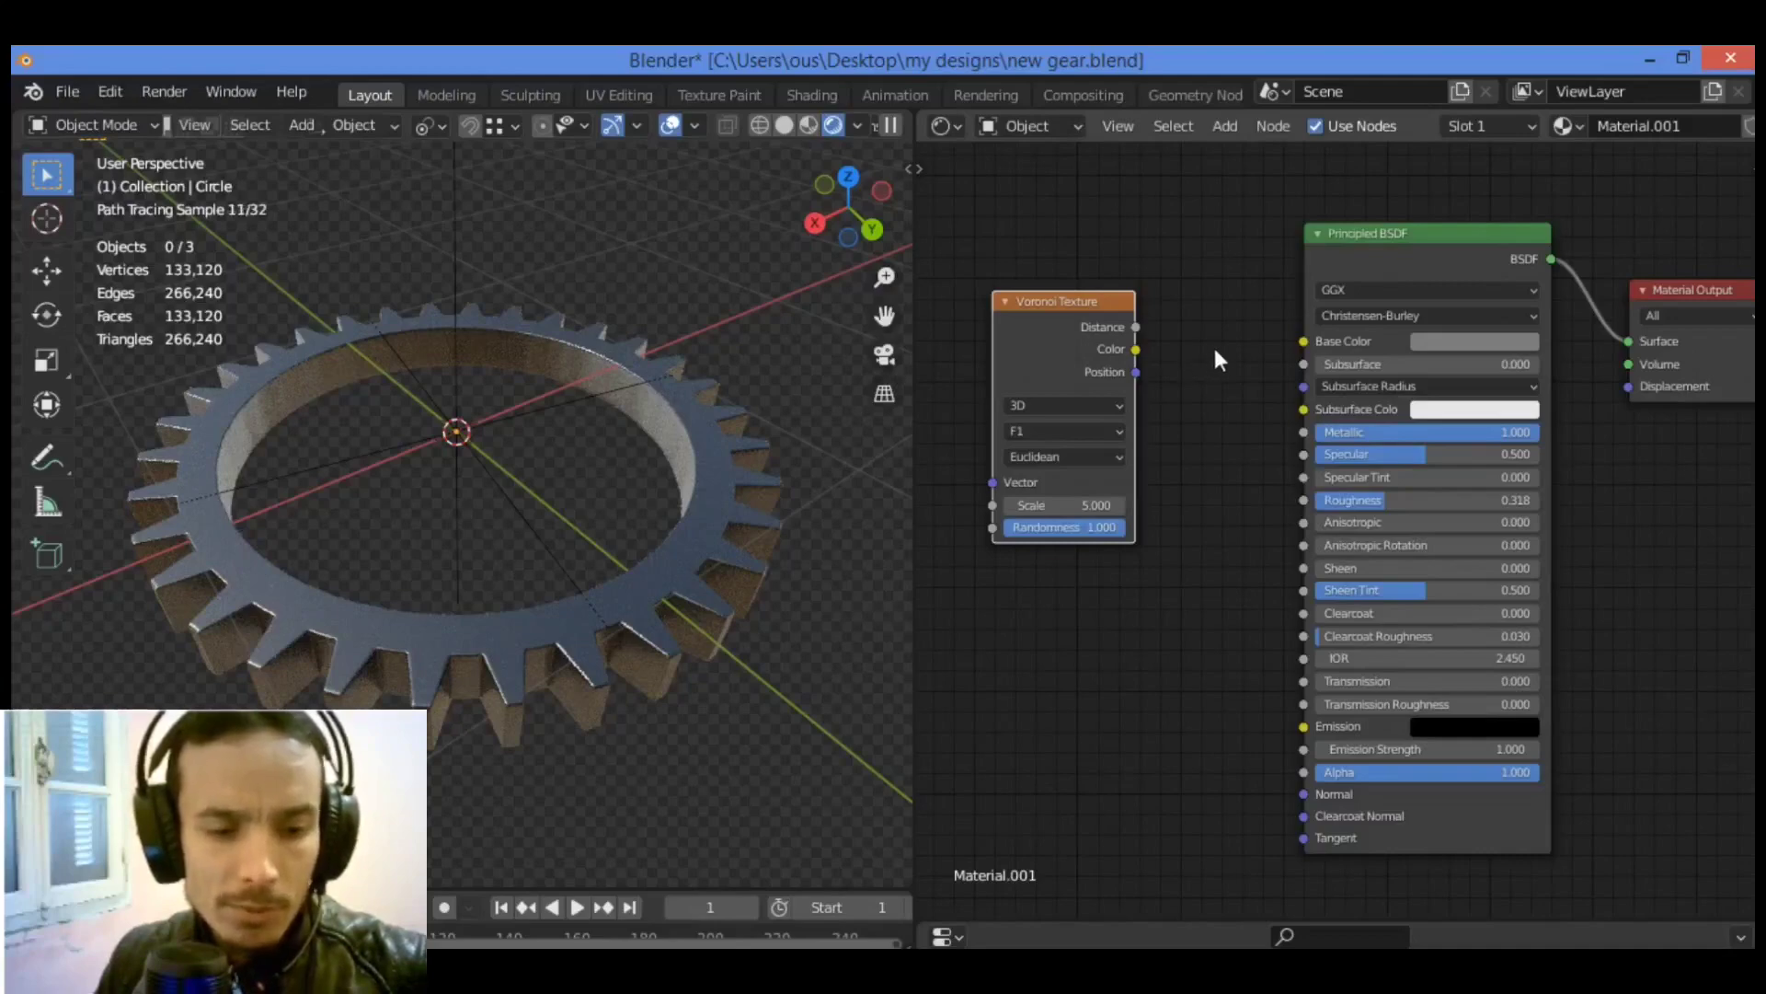
Connect the Voronoi Texture's Distance output to the Principled BSDF's Roughness input.
left_click_drag(1147, 336, 1301, 504)
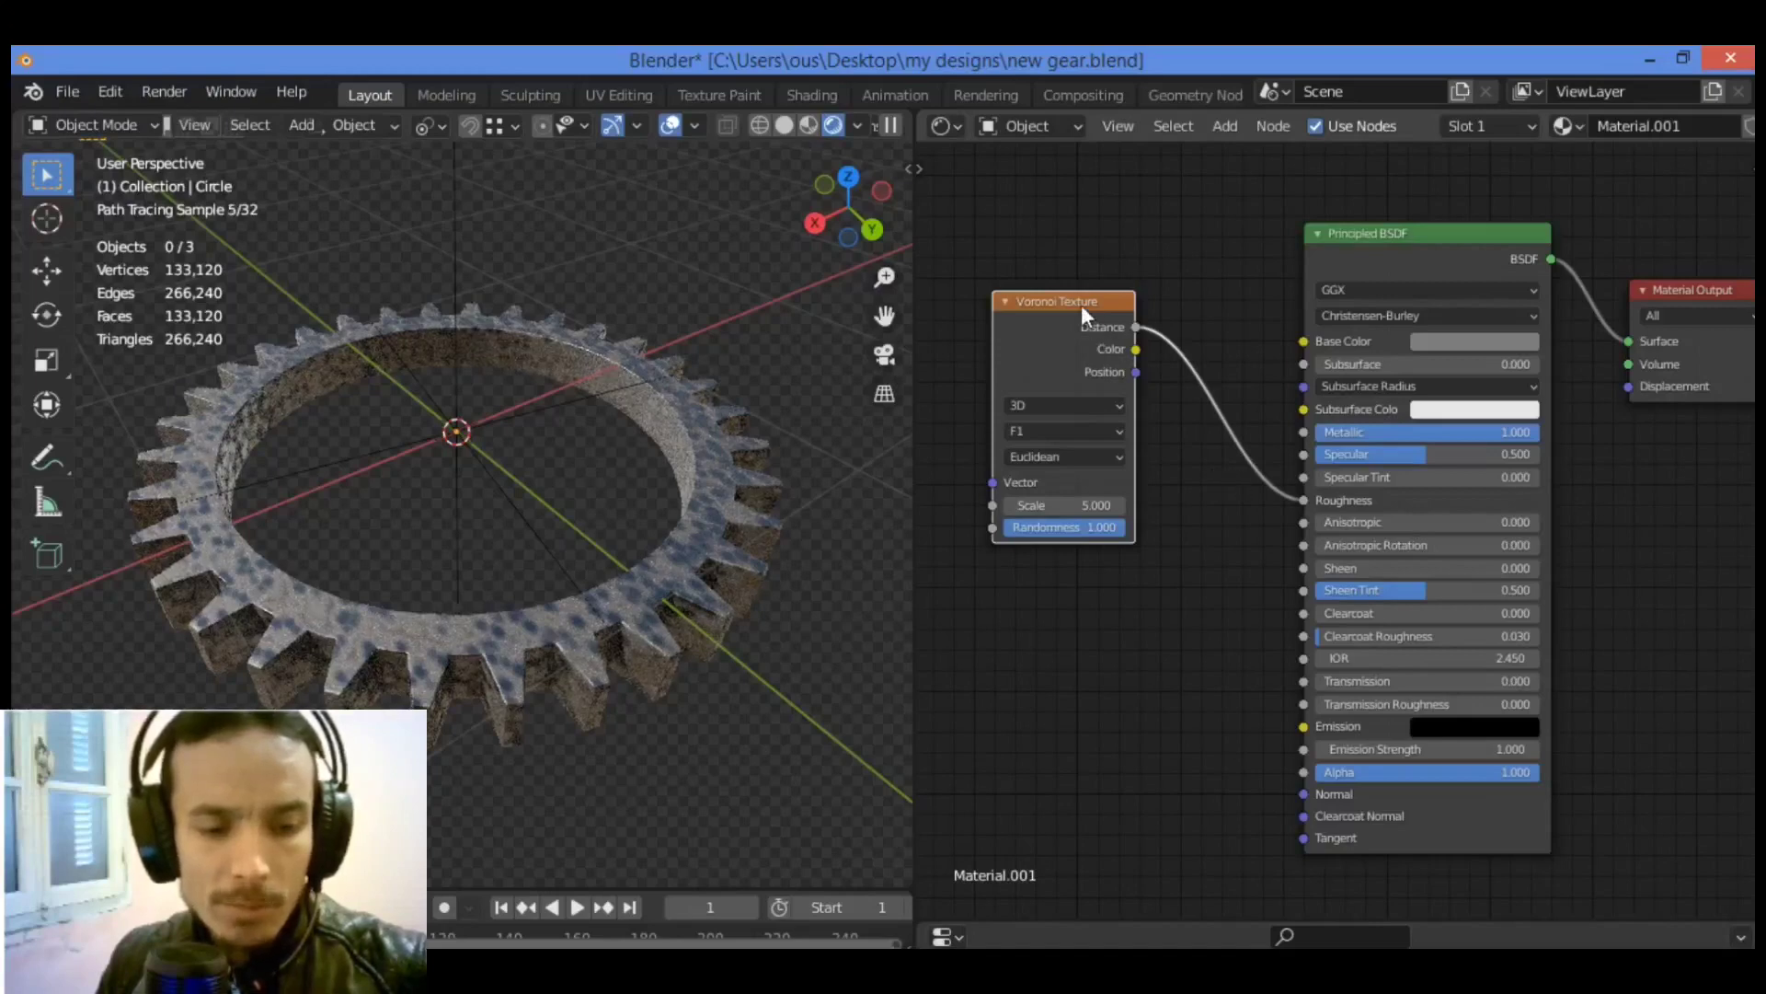
left_click_drag(1082, 313, 1081, 294)
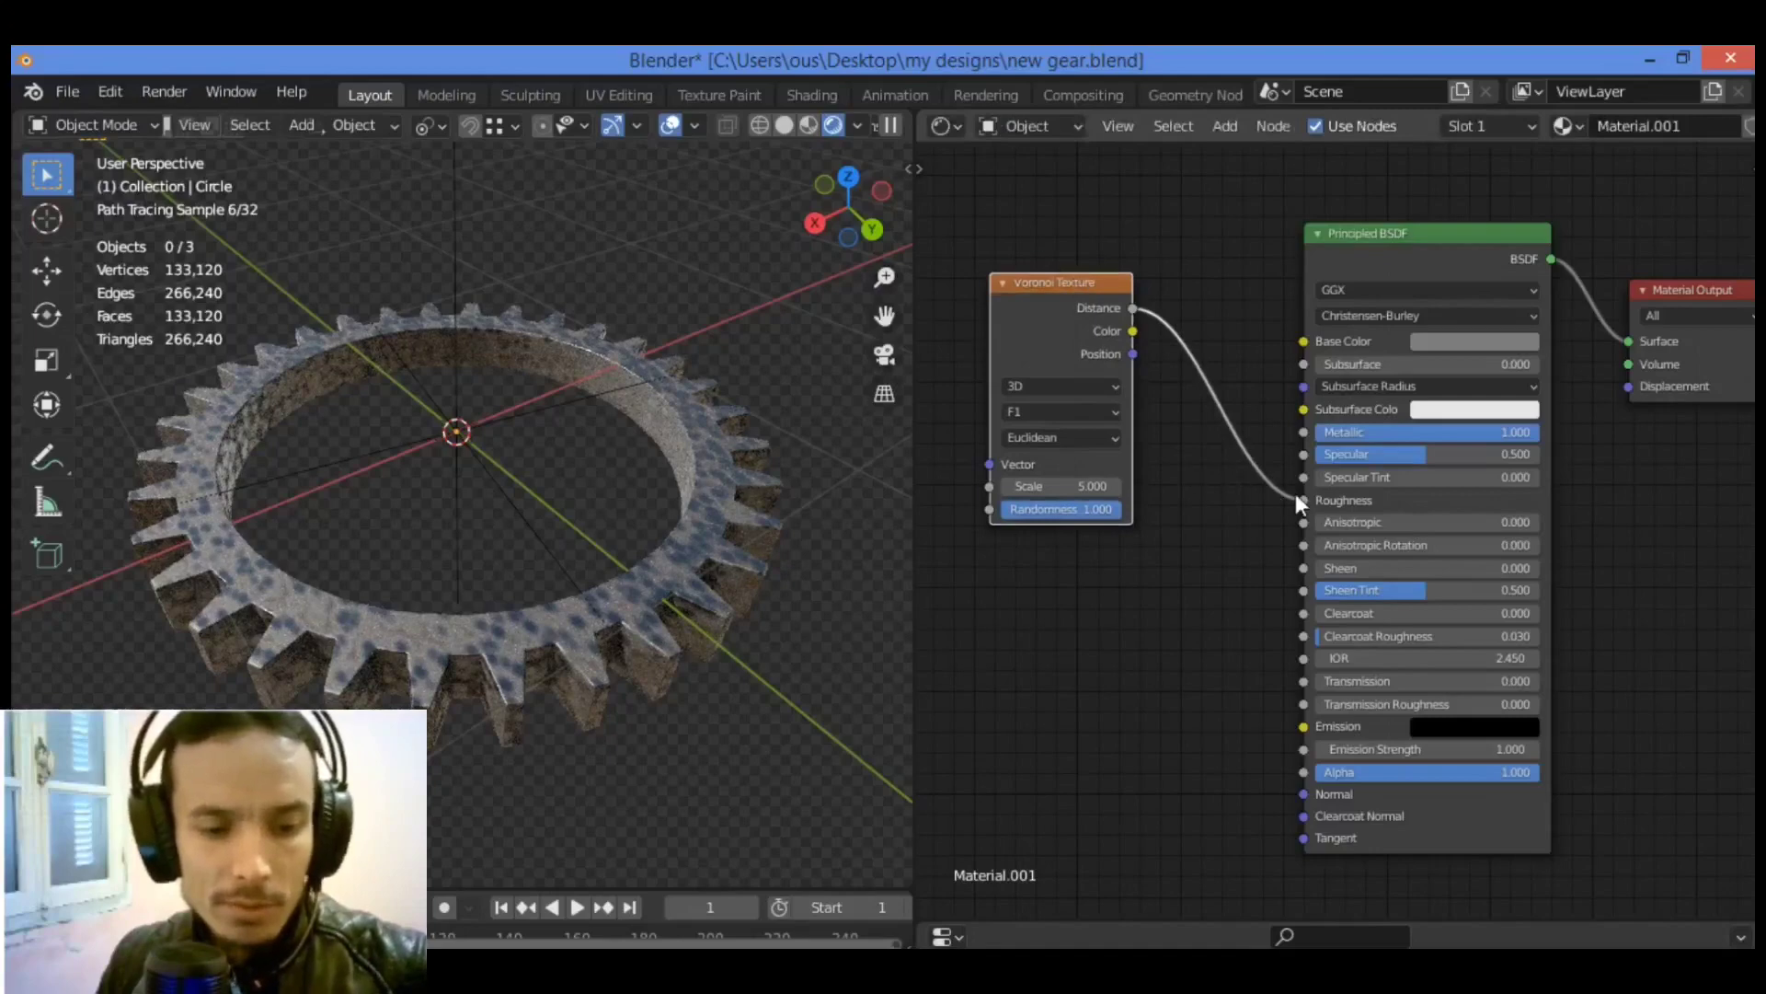
mouse_move(1296, 495)
left_mouse_down()
mouse_move(1281, 487)
mouse_move(1301, 499)
left_mouse_up()
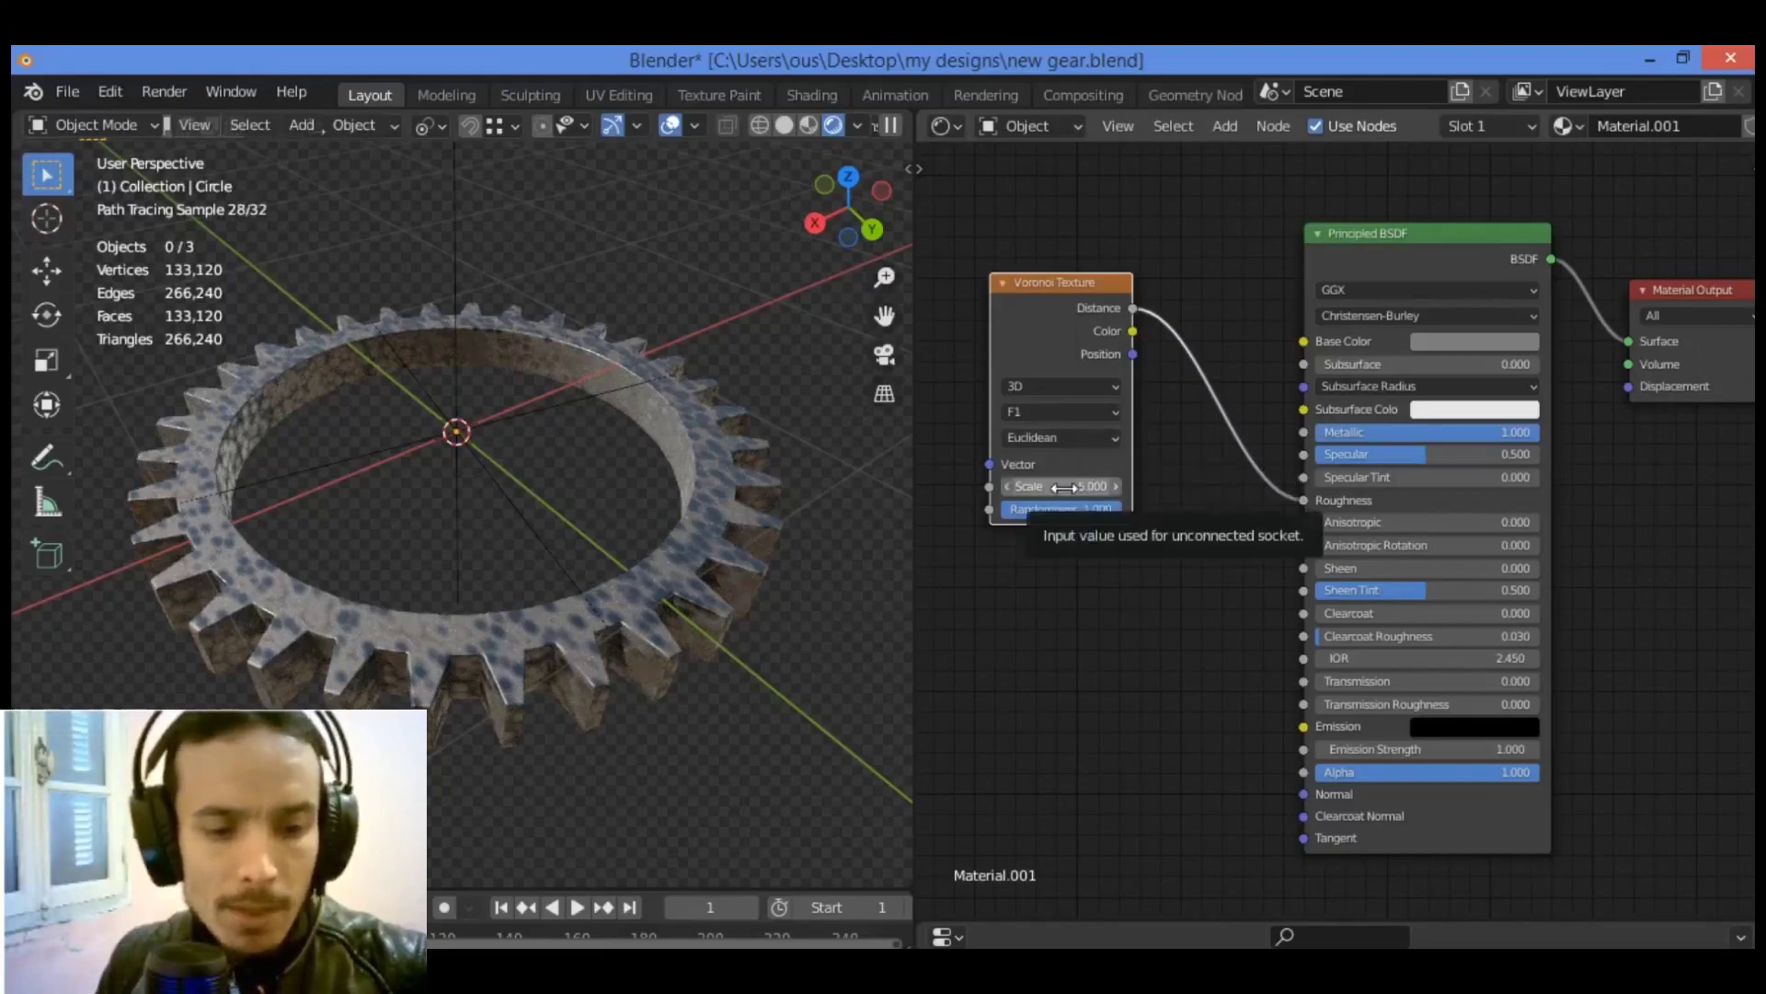
Increase the Voronoi Texture's Scale to about 35.6 for a finer roughness pattern on the gear.
left_click_drag(1061, 483, 1114, 486)
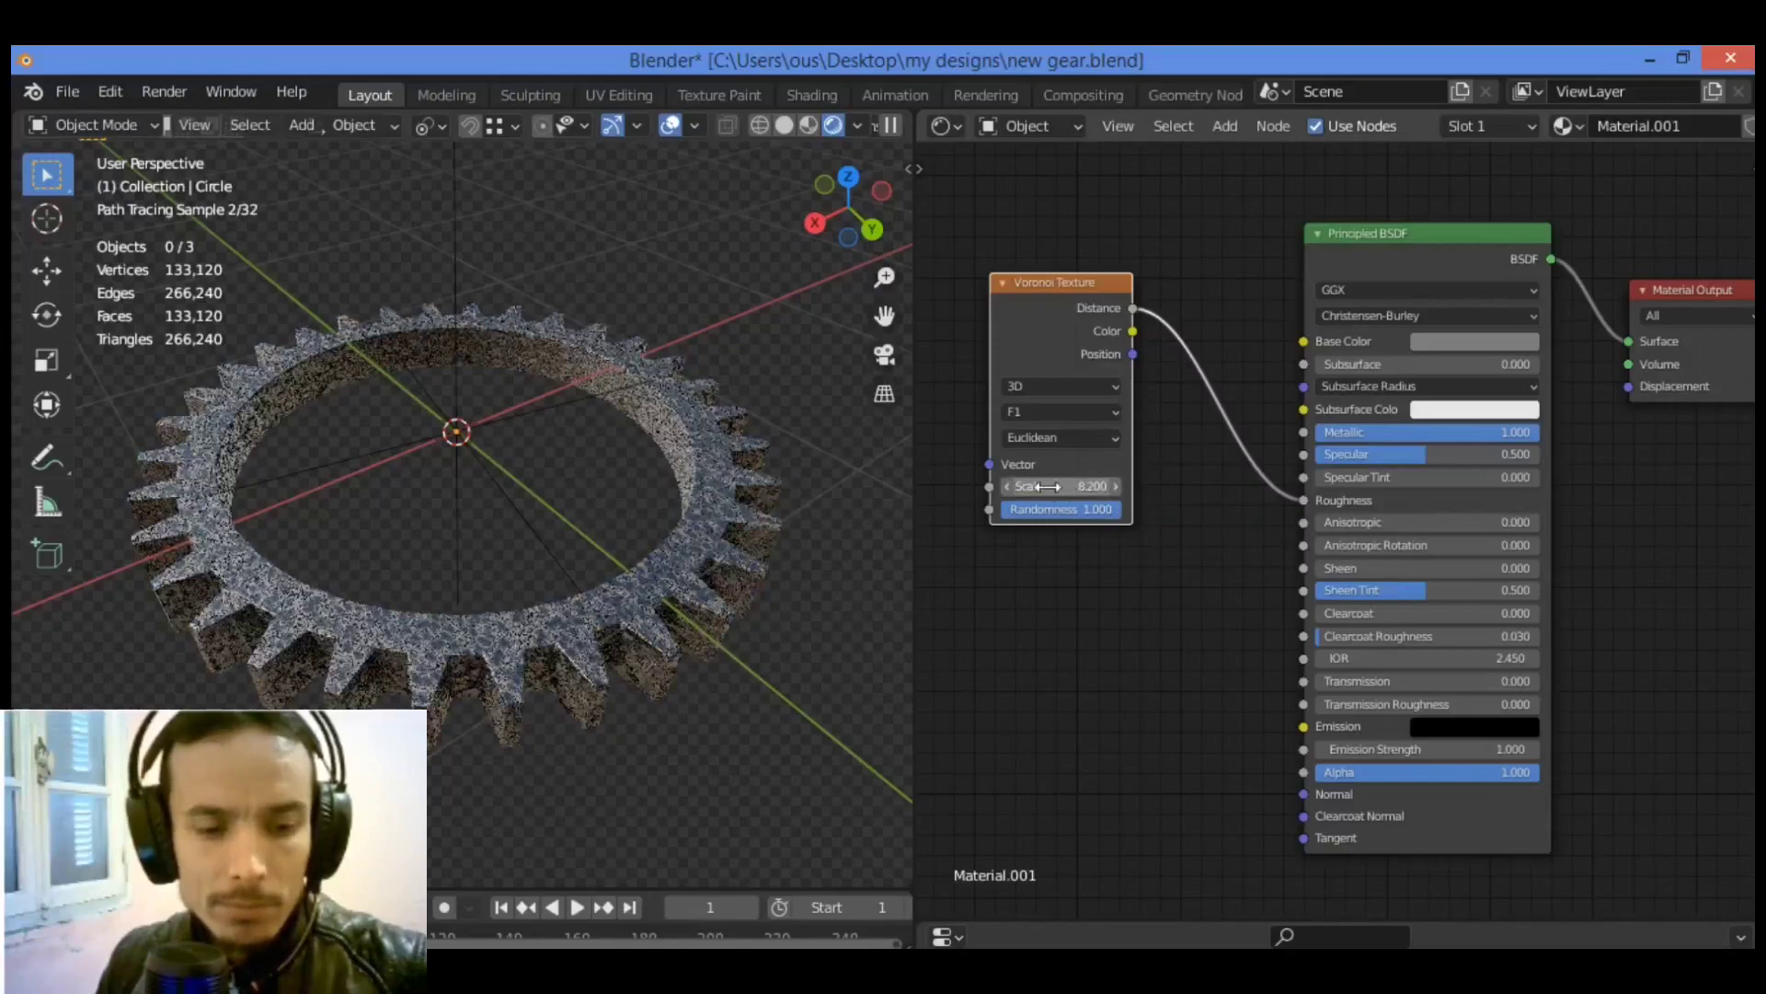
left_click_drag(1049, 488, 1089, 488)
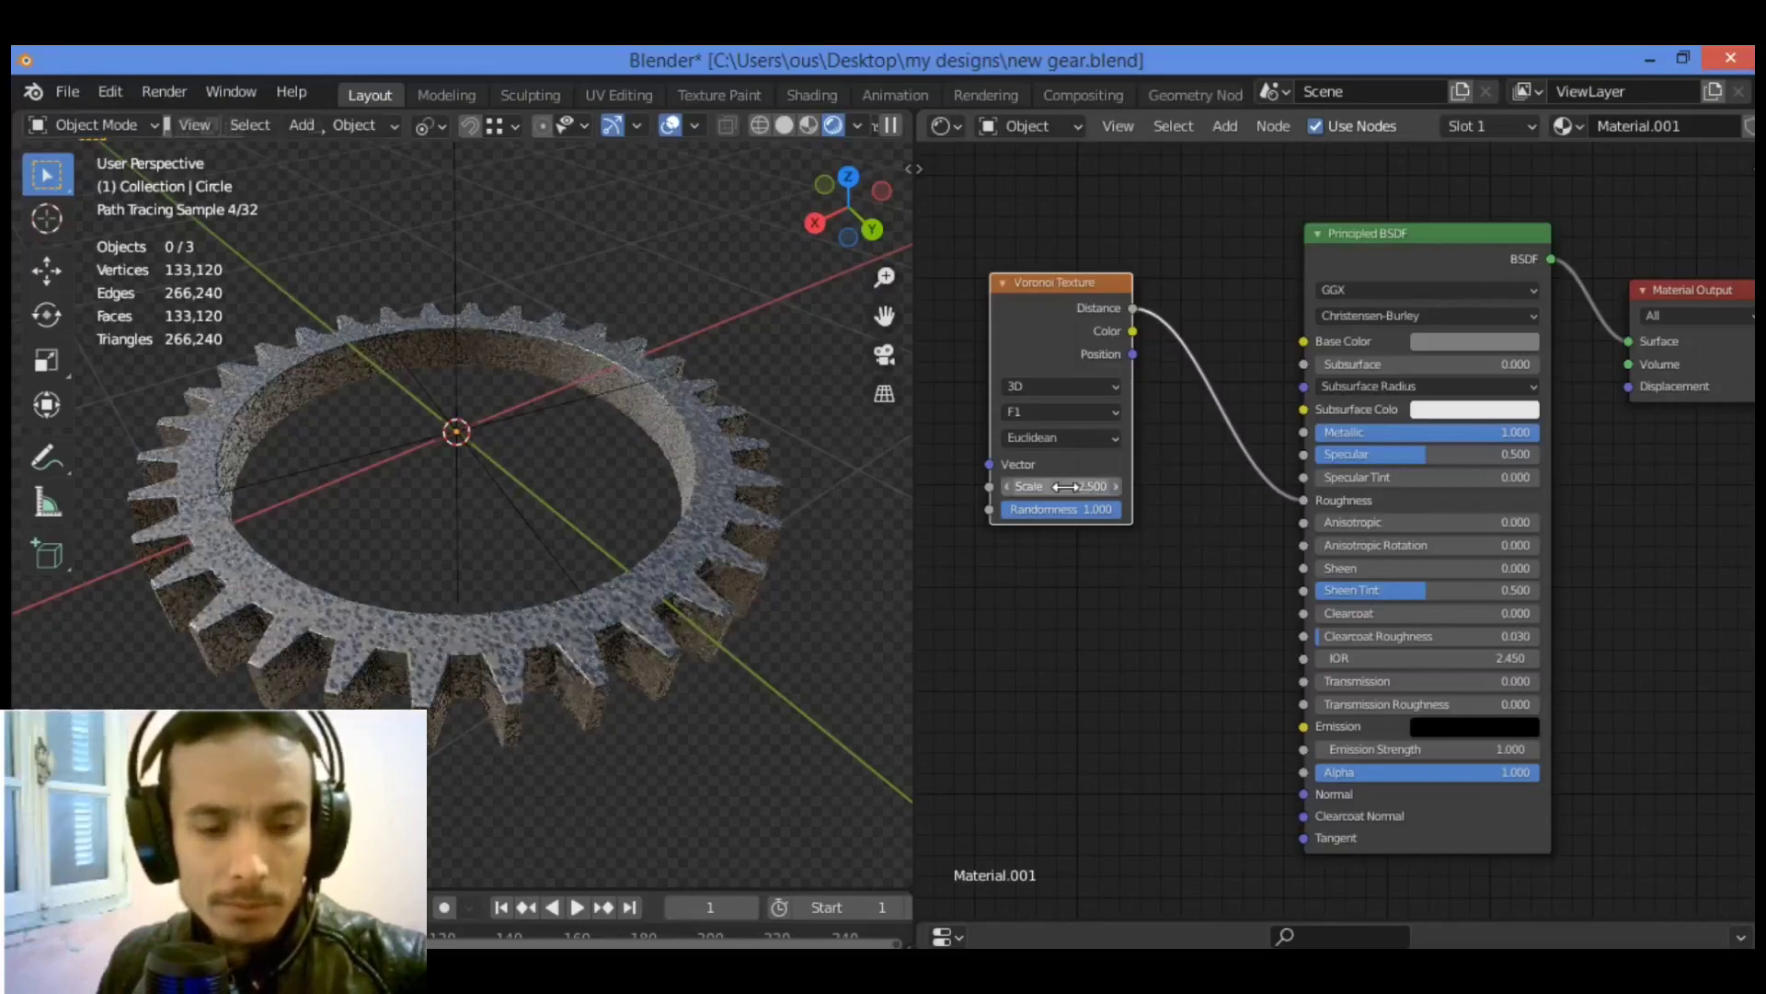
left_click_drag(1067, 486, 1156, 485)
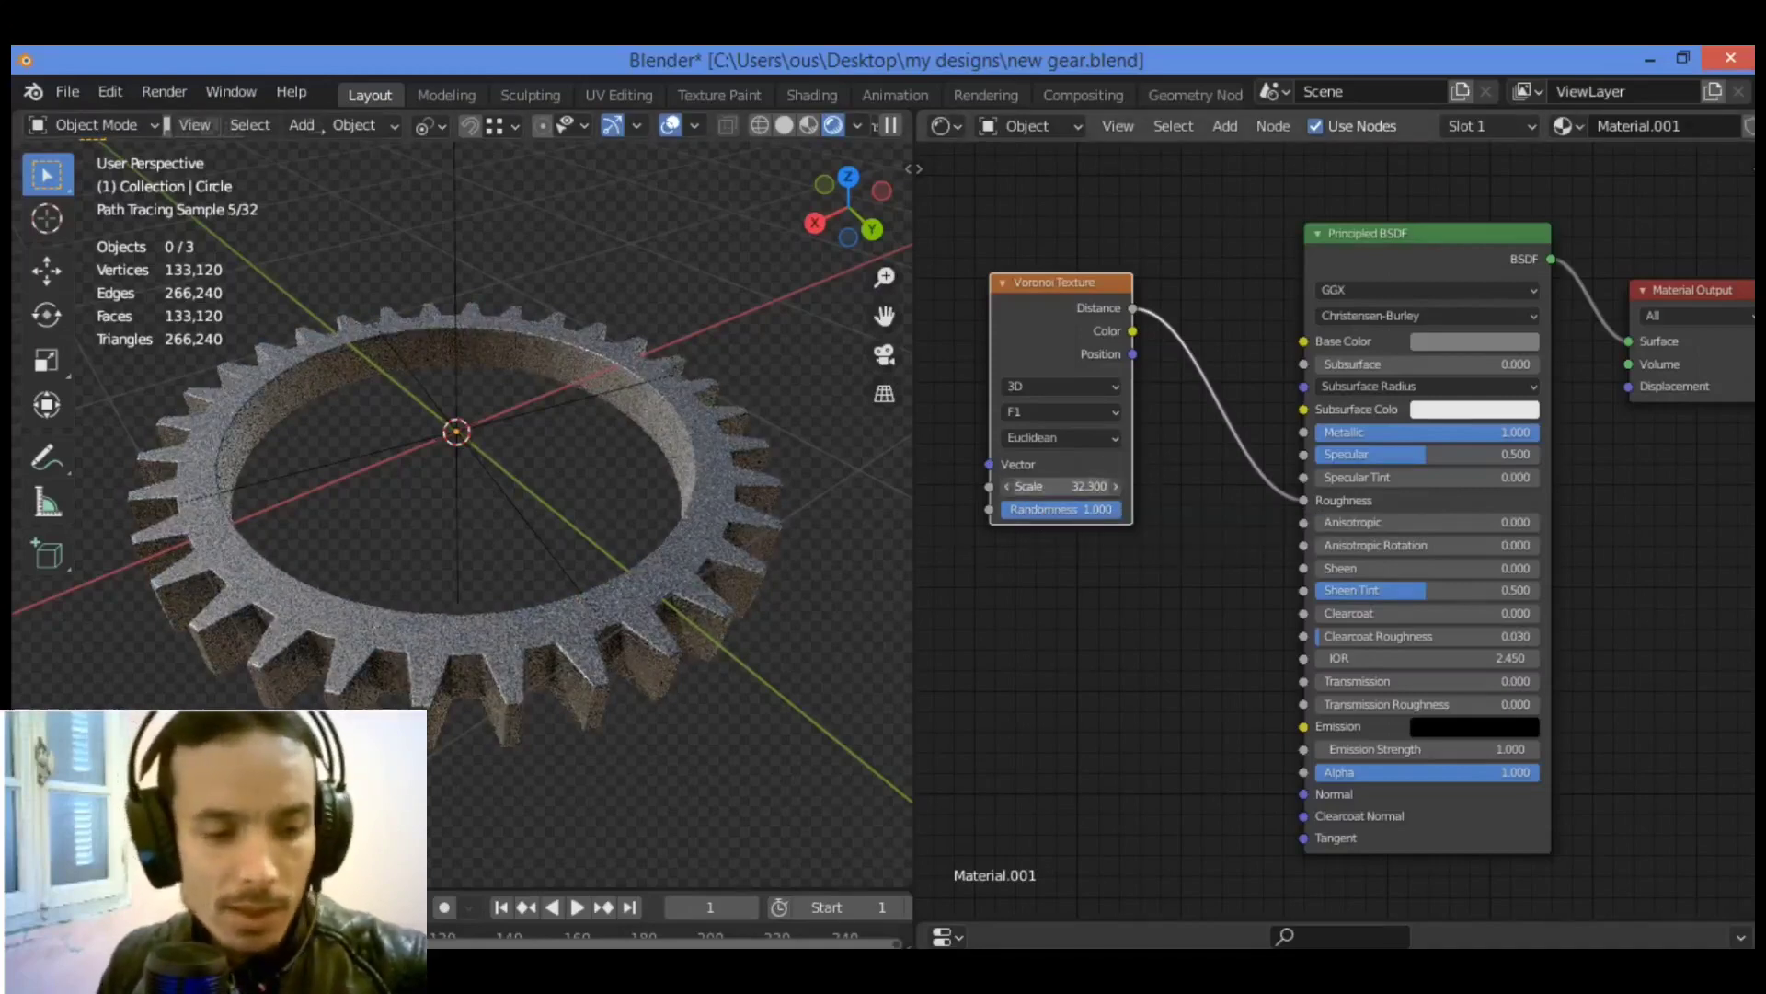
left_click_drag(1034, 482, 1065, 482)
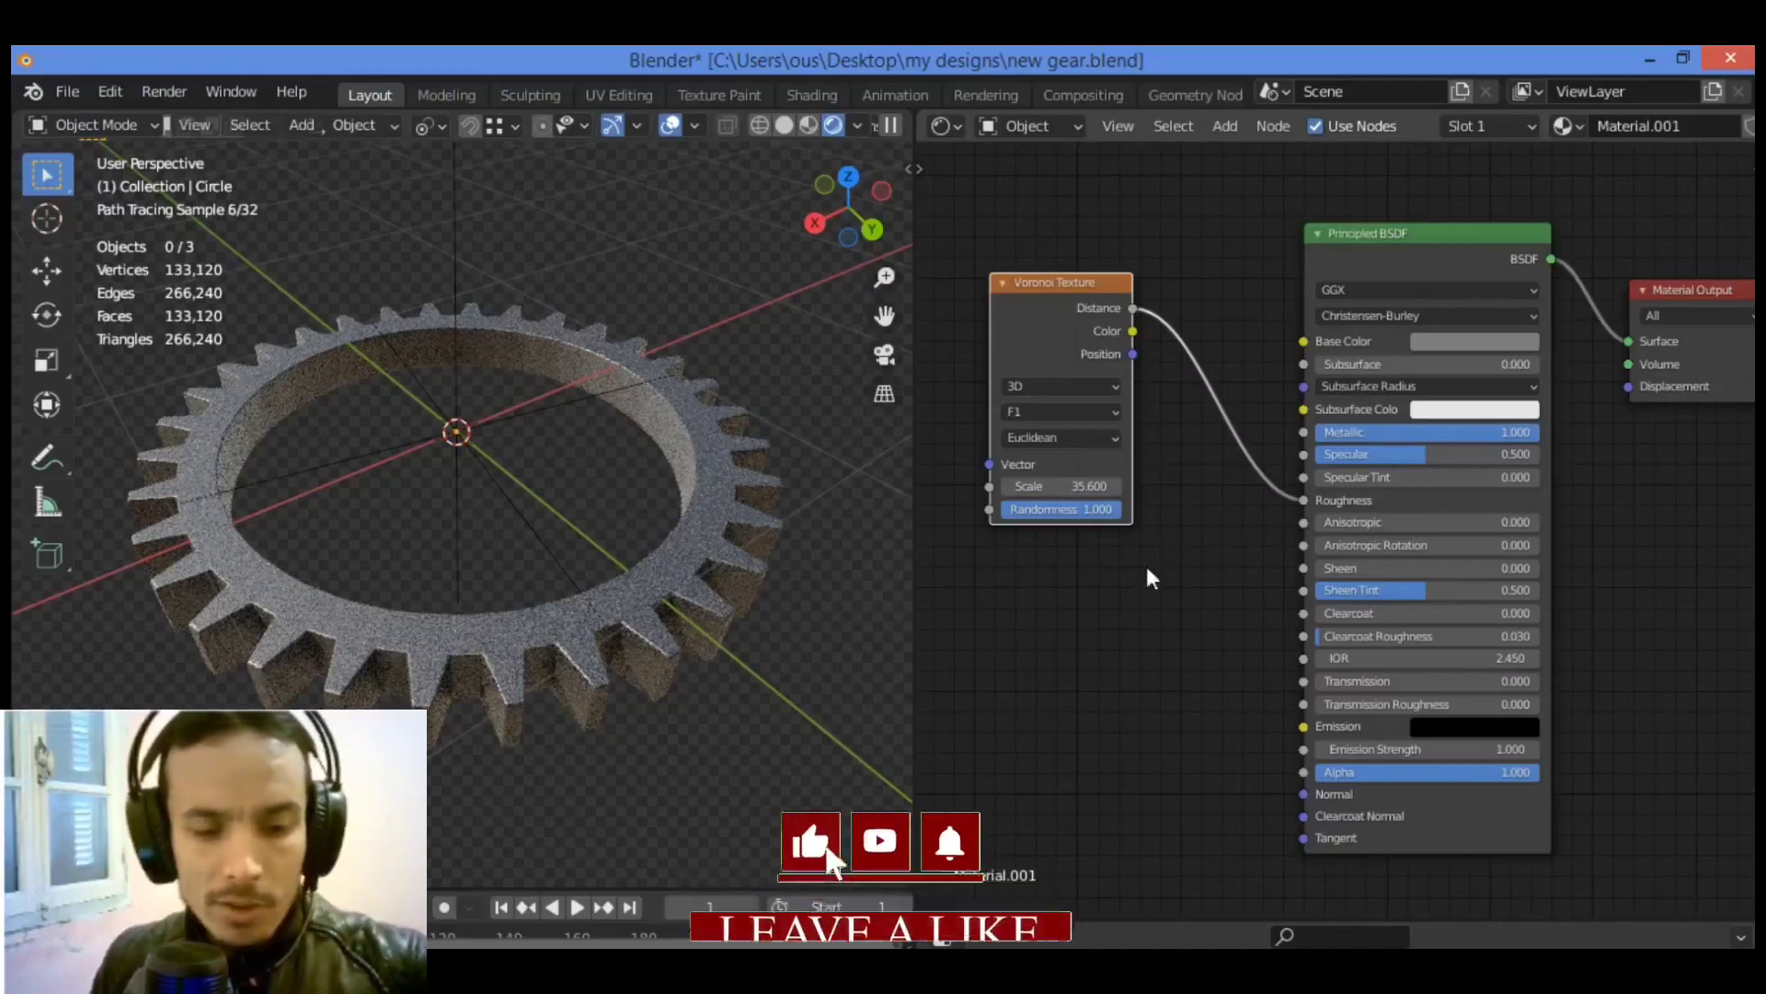
Add a second Voronoi Texture node below the first and connect its Distance output to the Material Output's Displacement input.
key("shift+a")
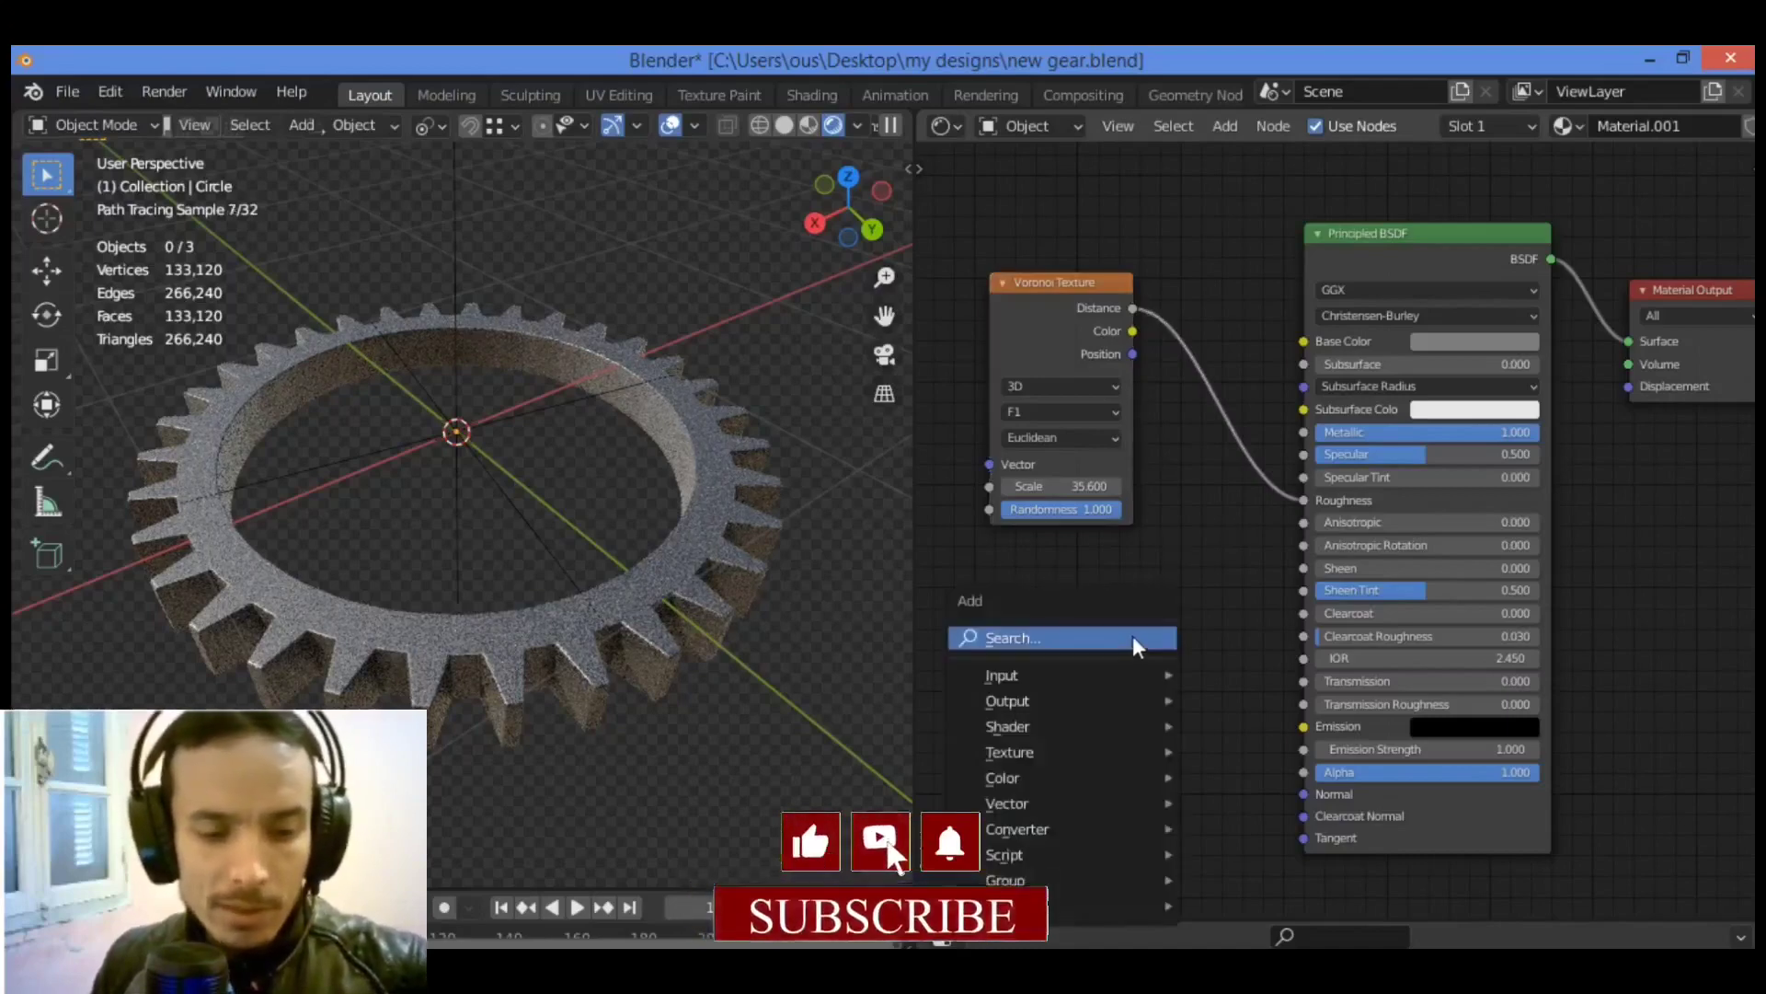
left_click(1114, 628)
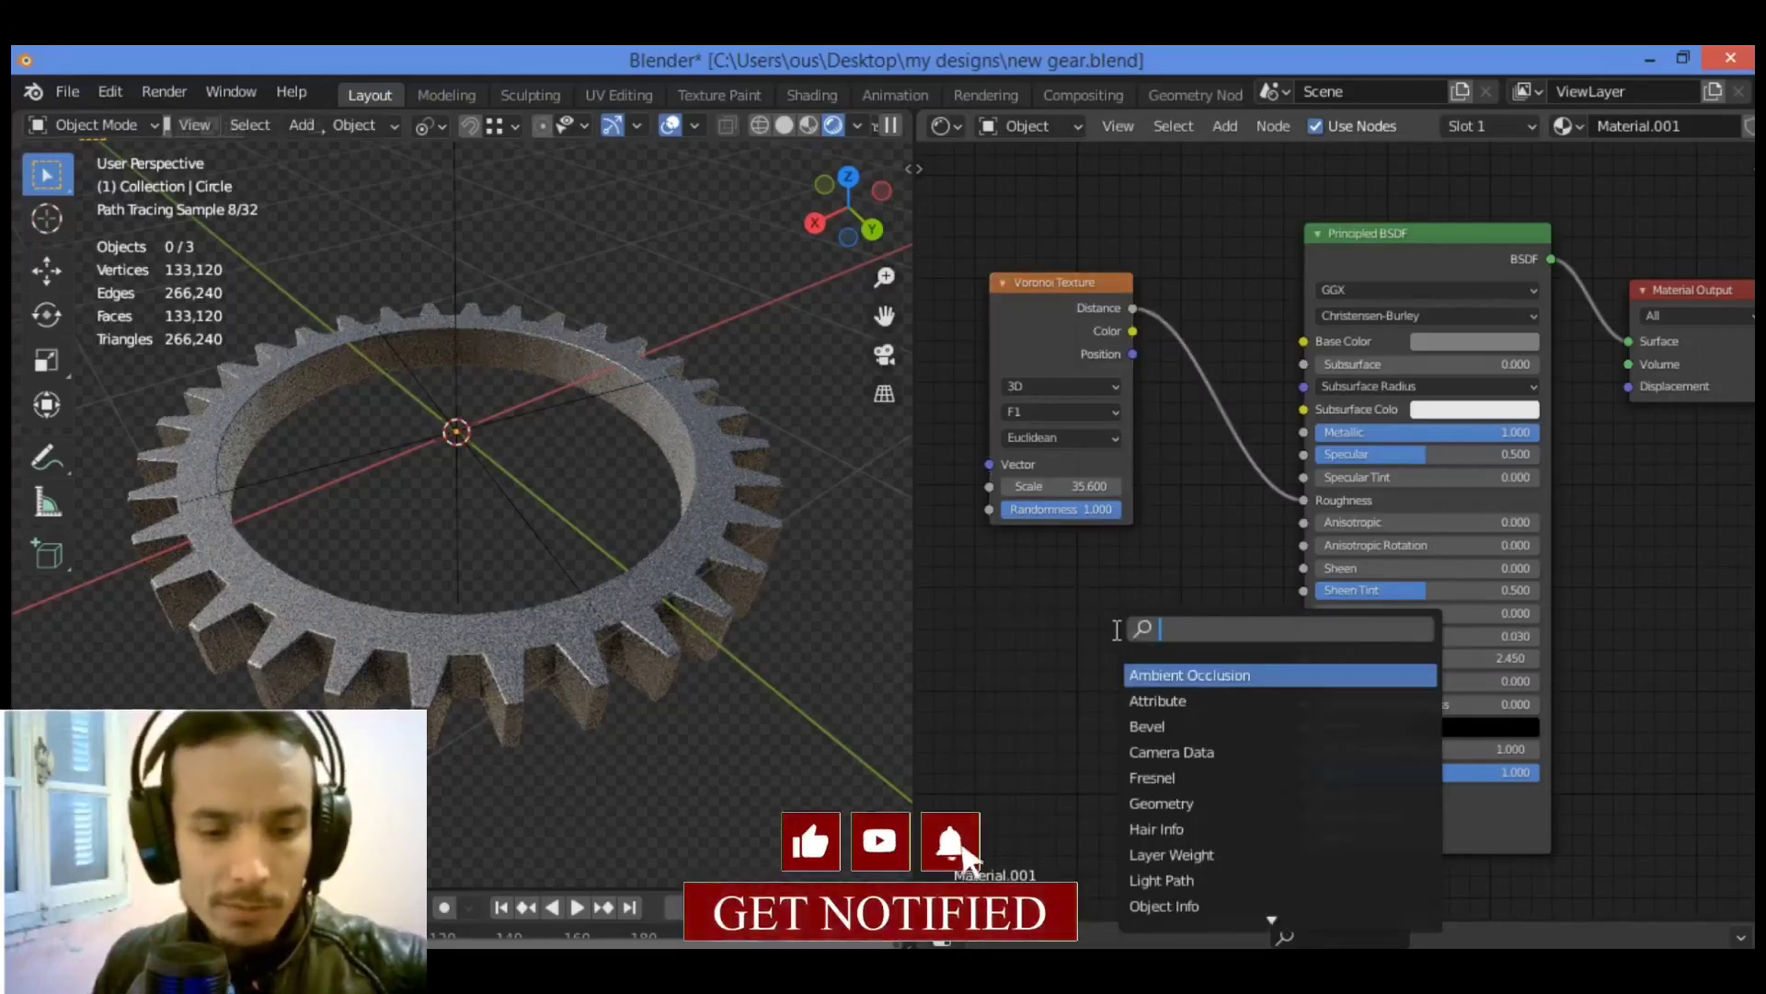
type("voro")
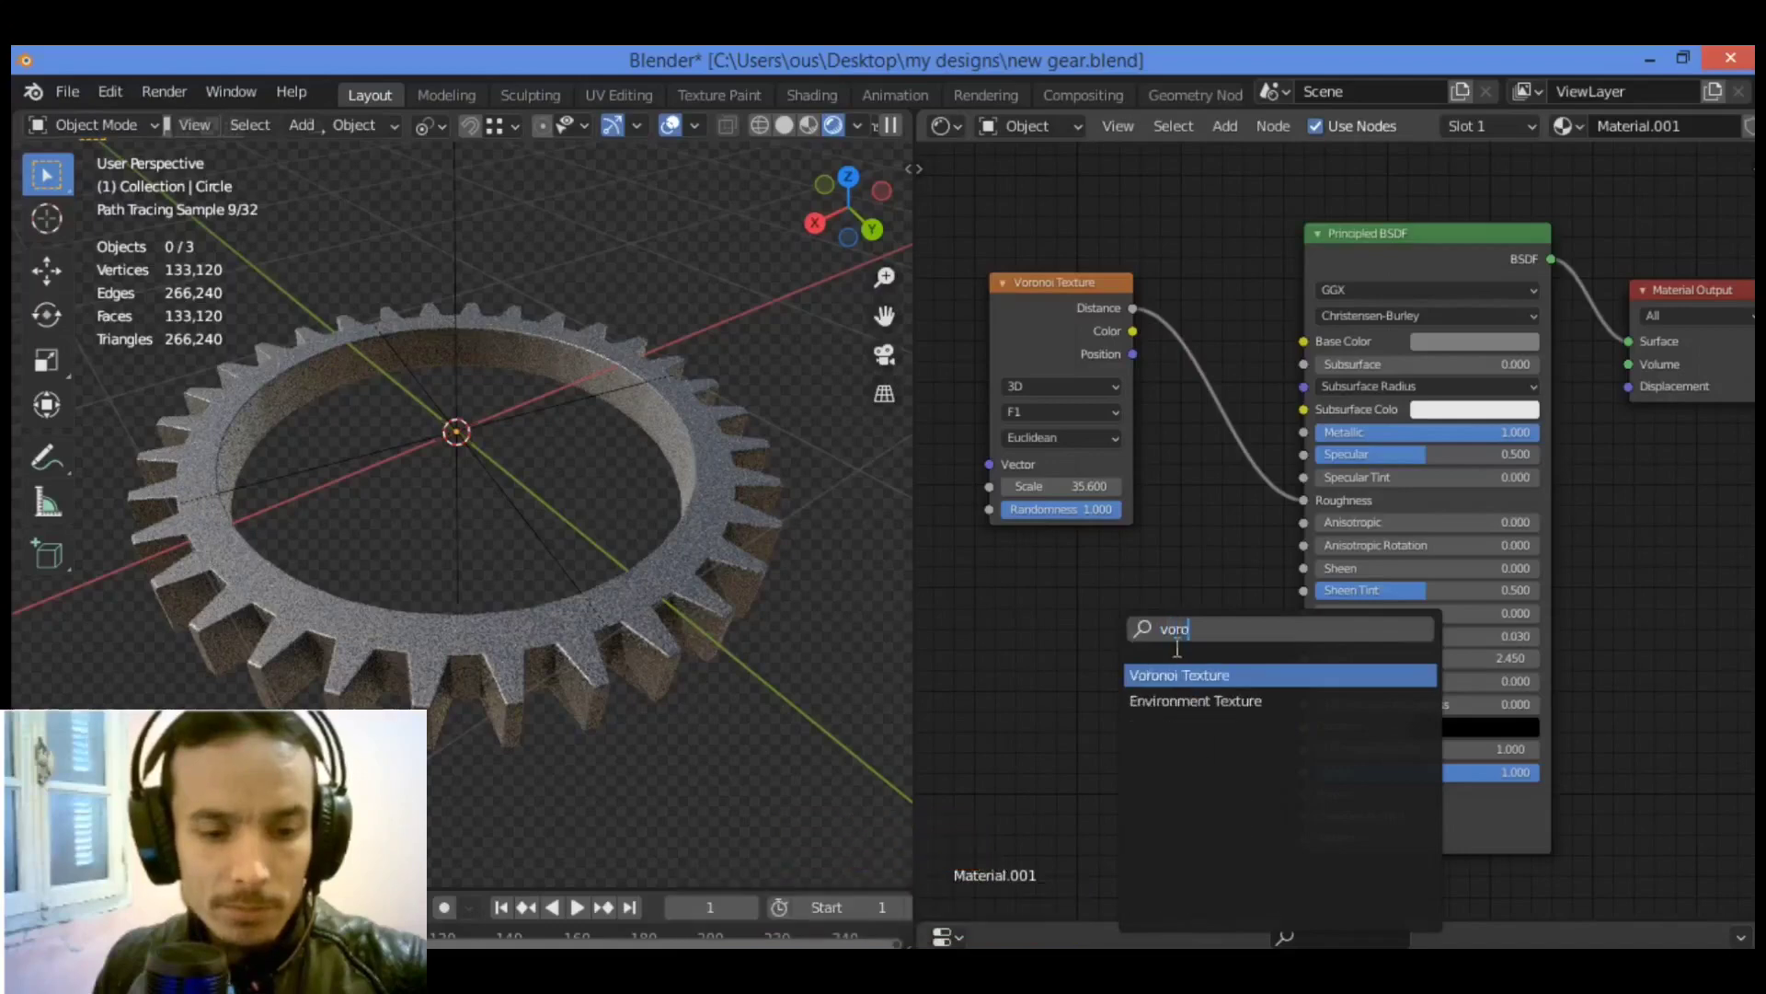
left_click(1209, 670)
left_click(1076, 620)
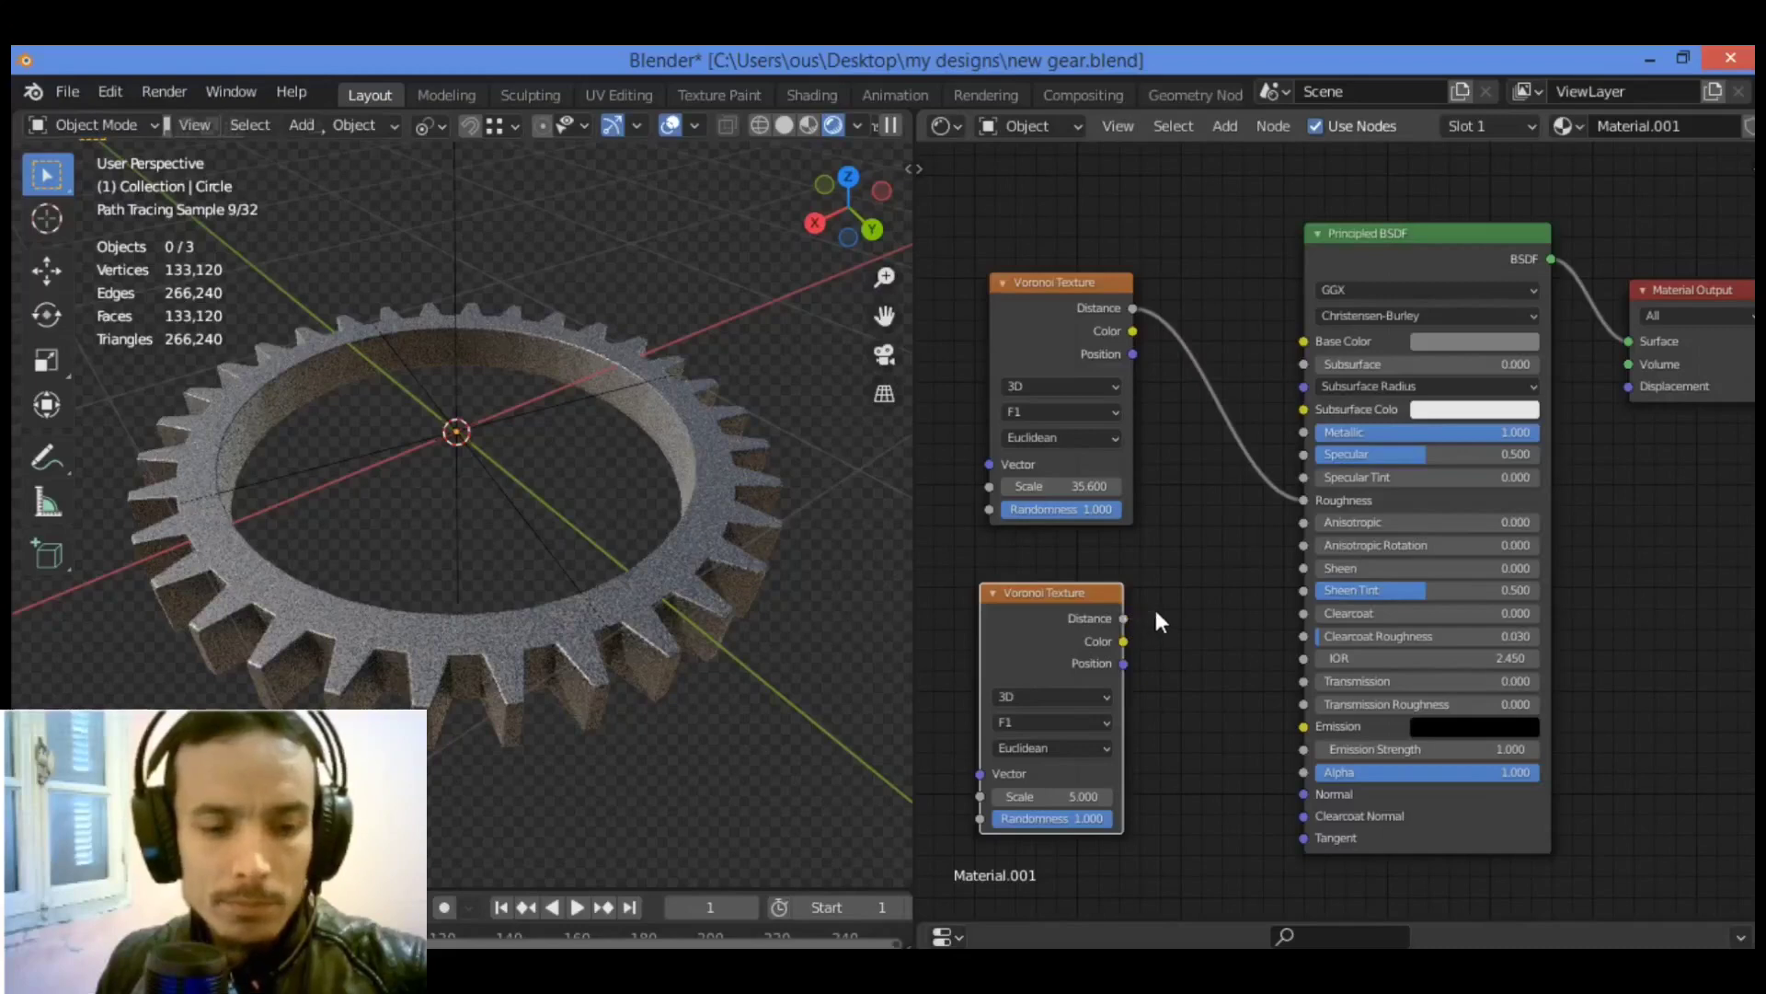
left_click_drag(1125, 617, 1604, 400)
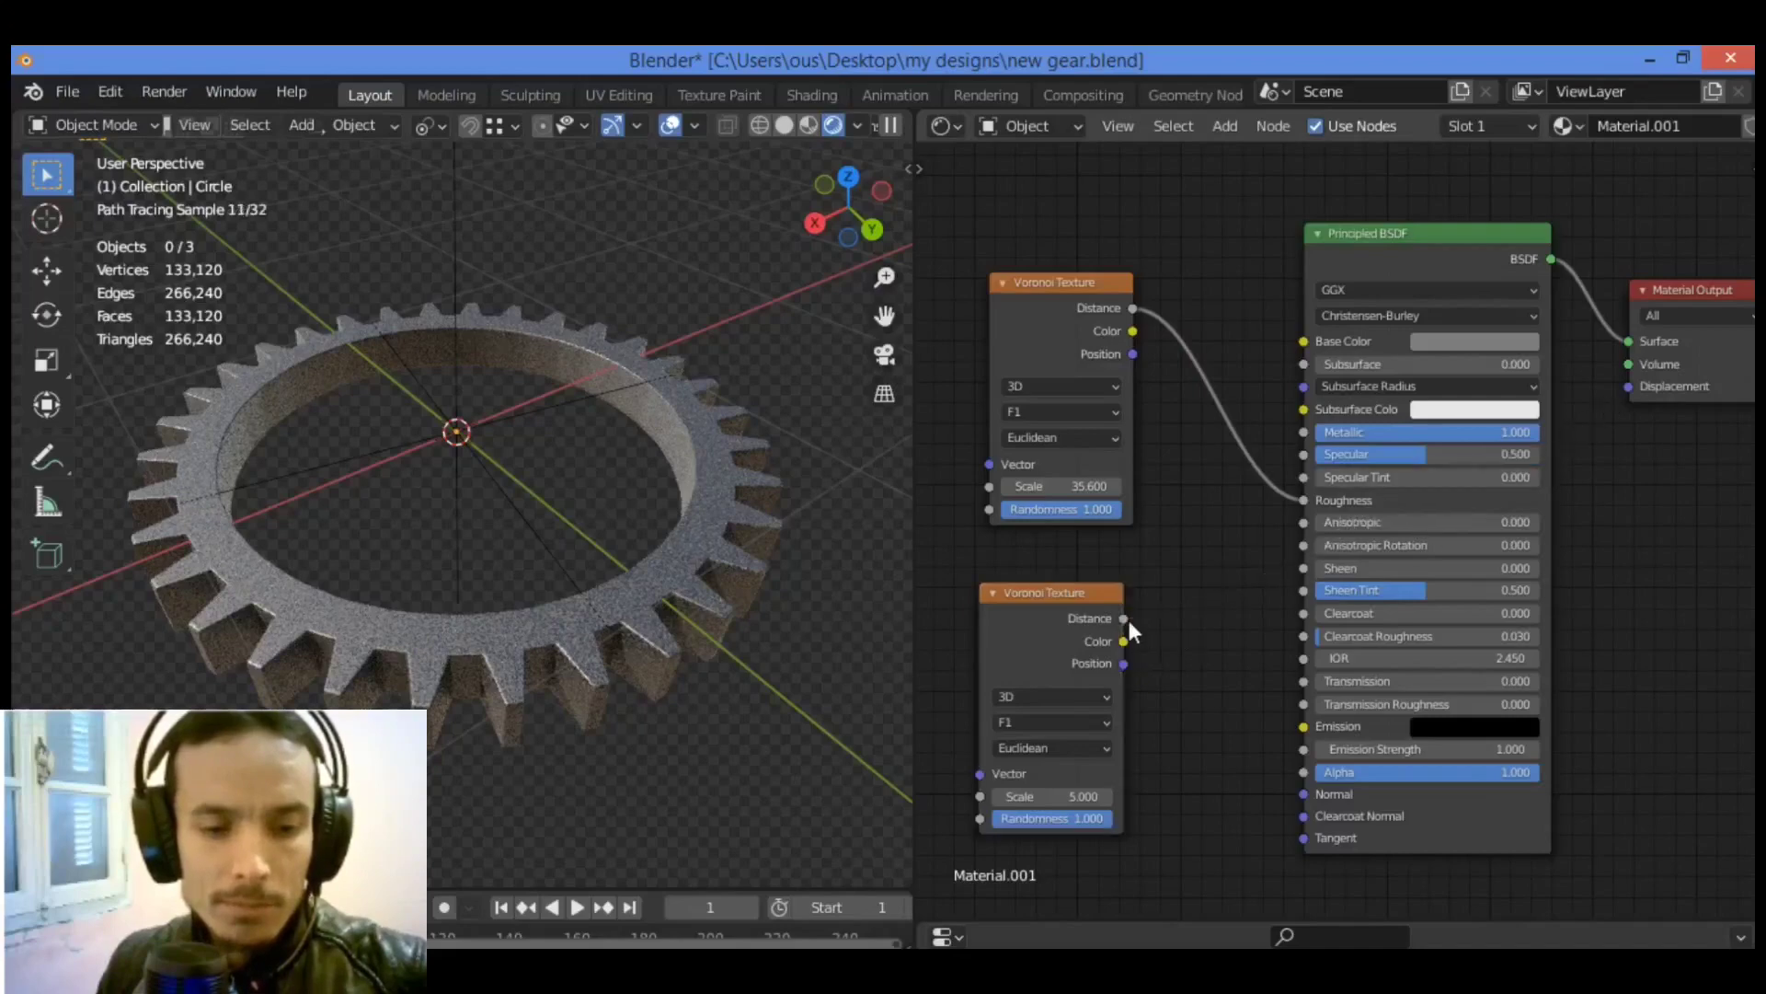
left_click_drag(1125, 617, 1627, 392)
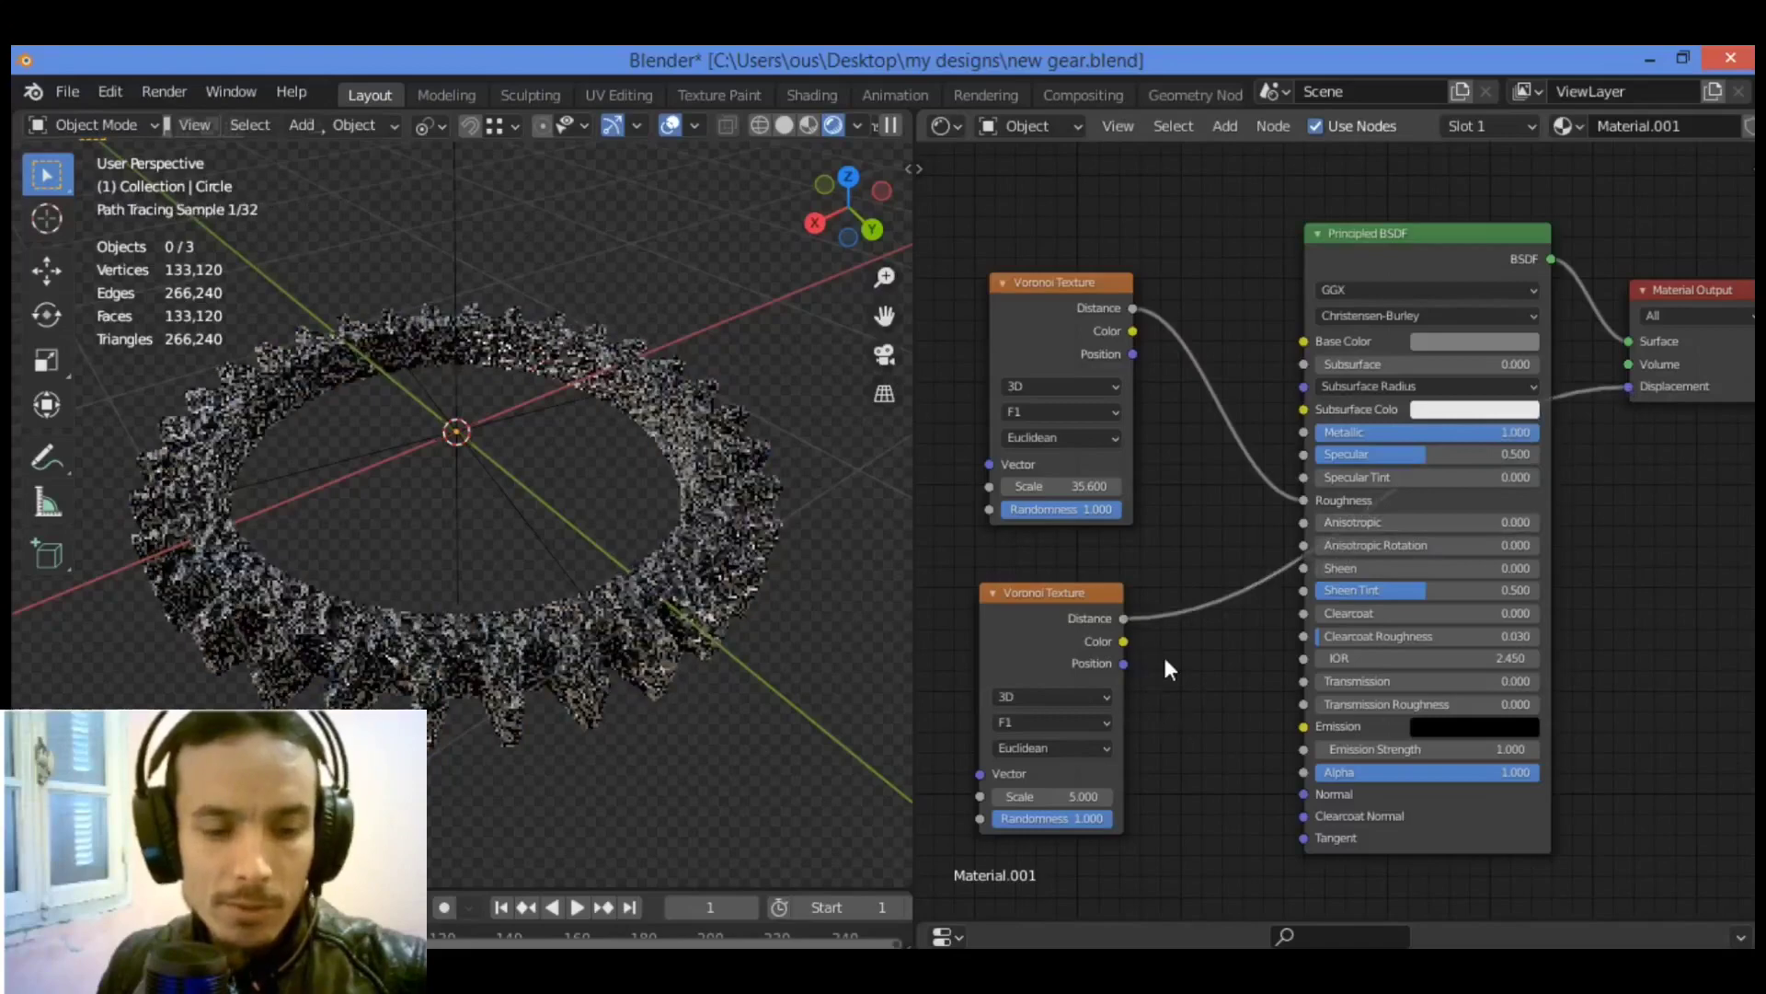
Collapse the Principled BSDF node and rearrange it with the second Voronoi Texture so the Displacement link is uncovered.
left_click_drag(1080, 594, 1107, 594)
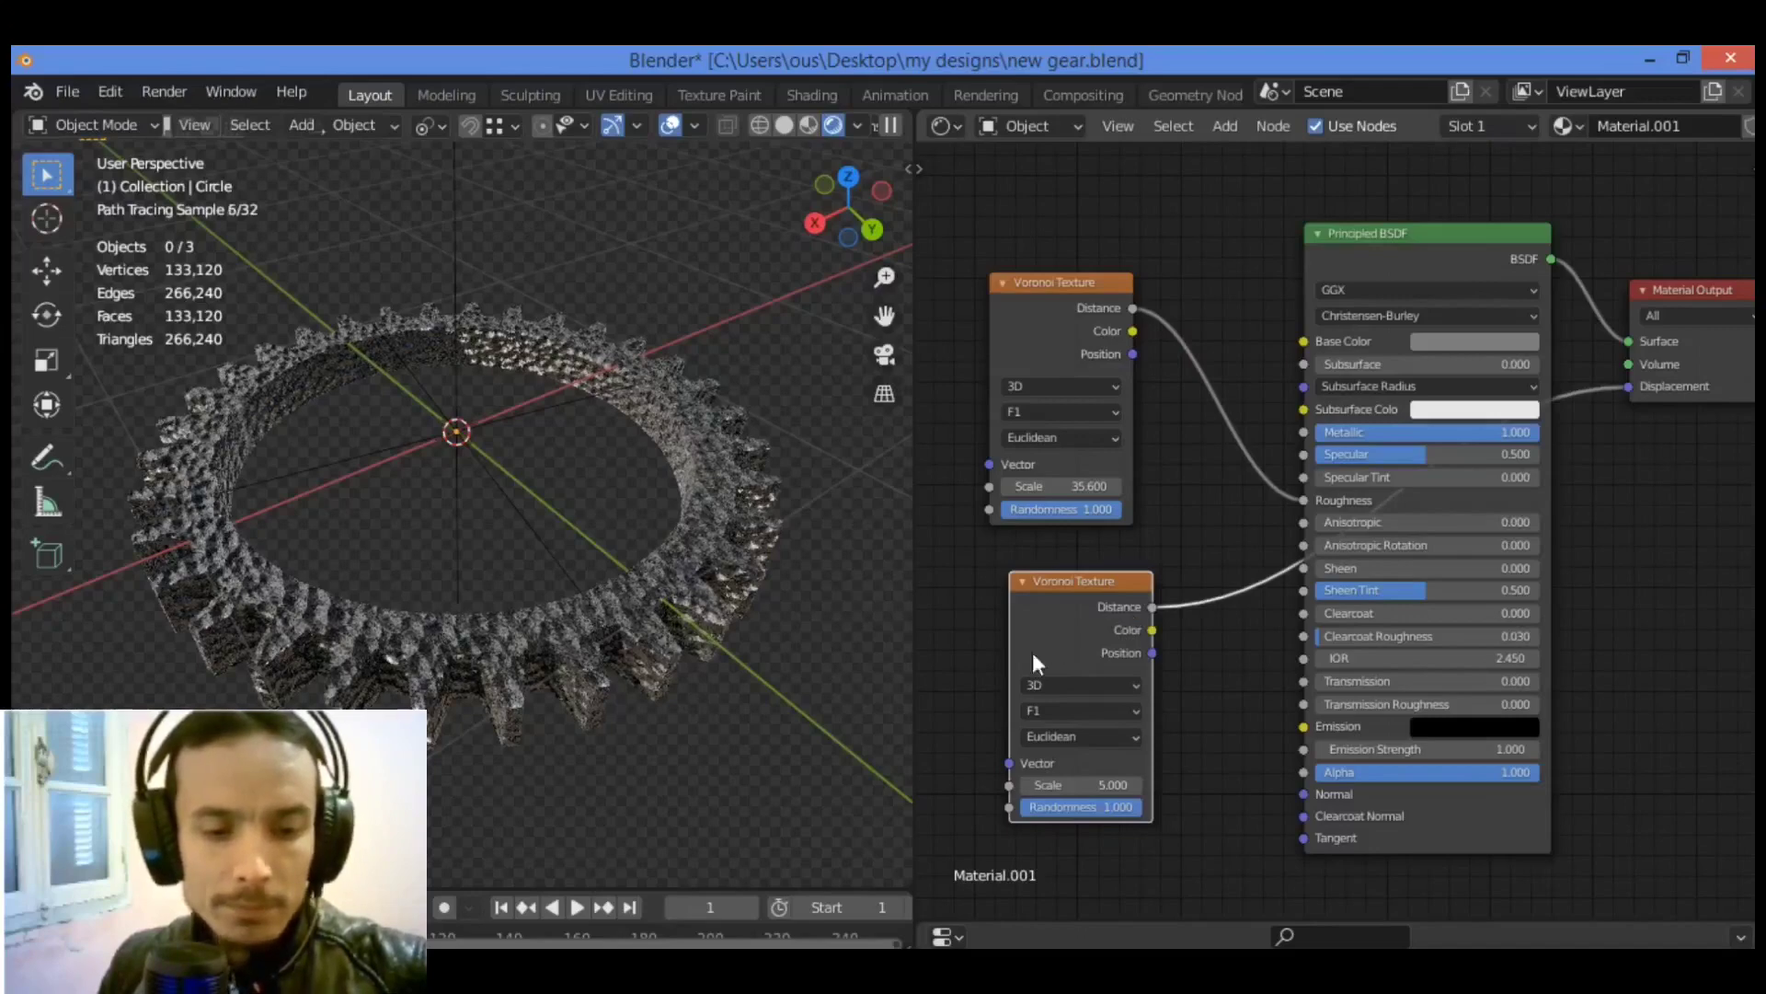
scroll(1194, 587, "up", 1)
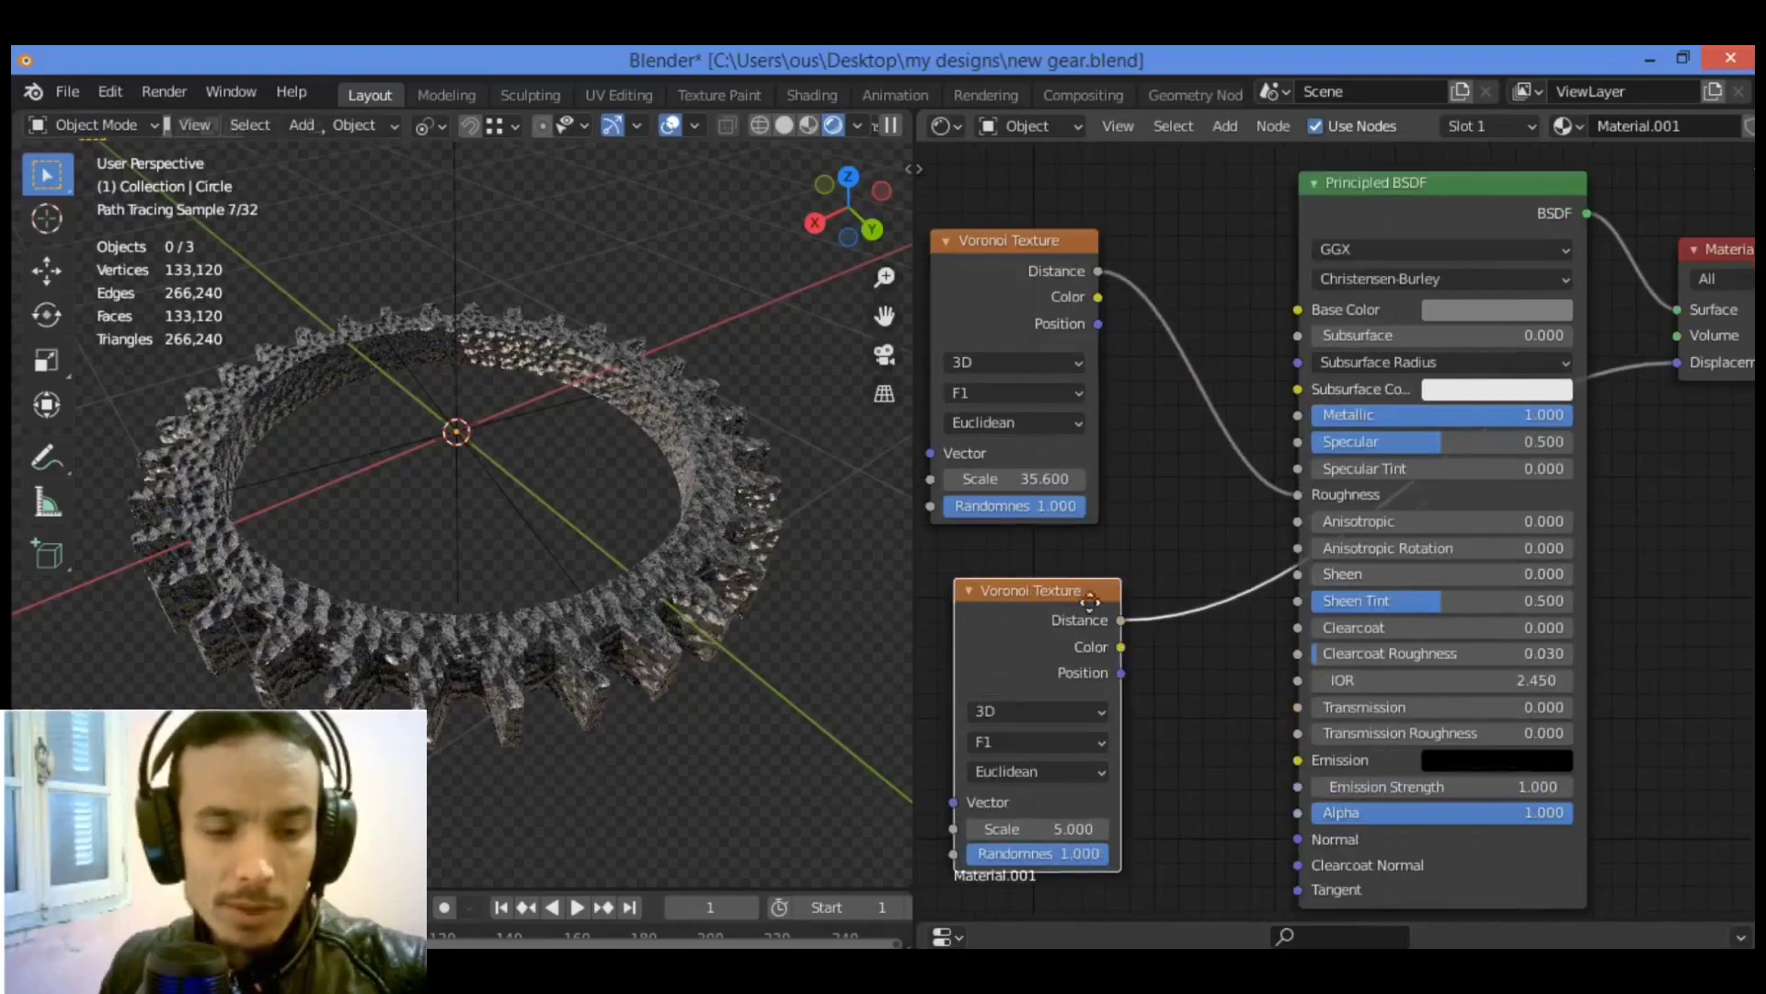
left_click_drag(1090, 601, 1110, 598)
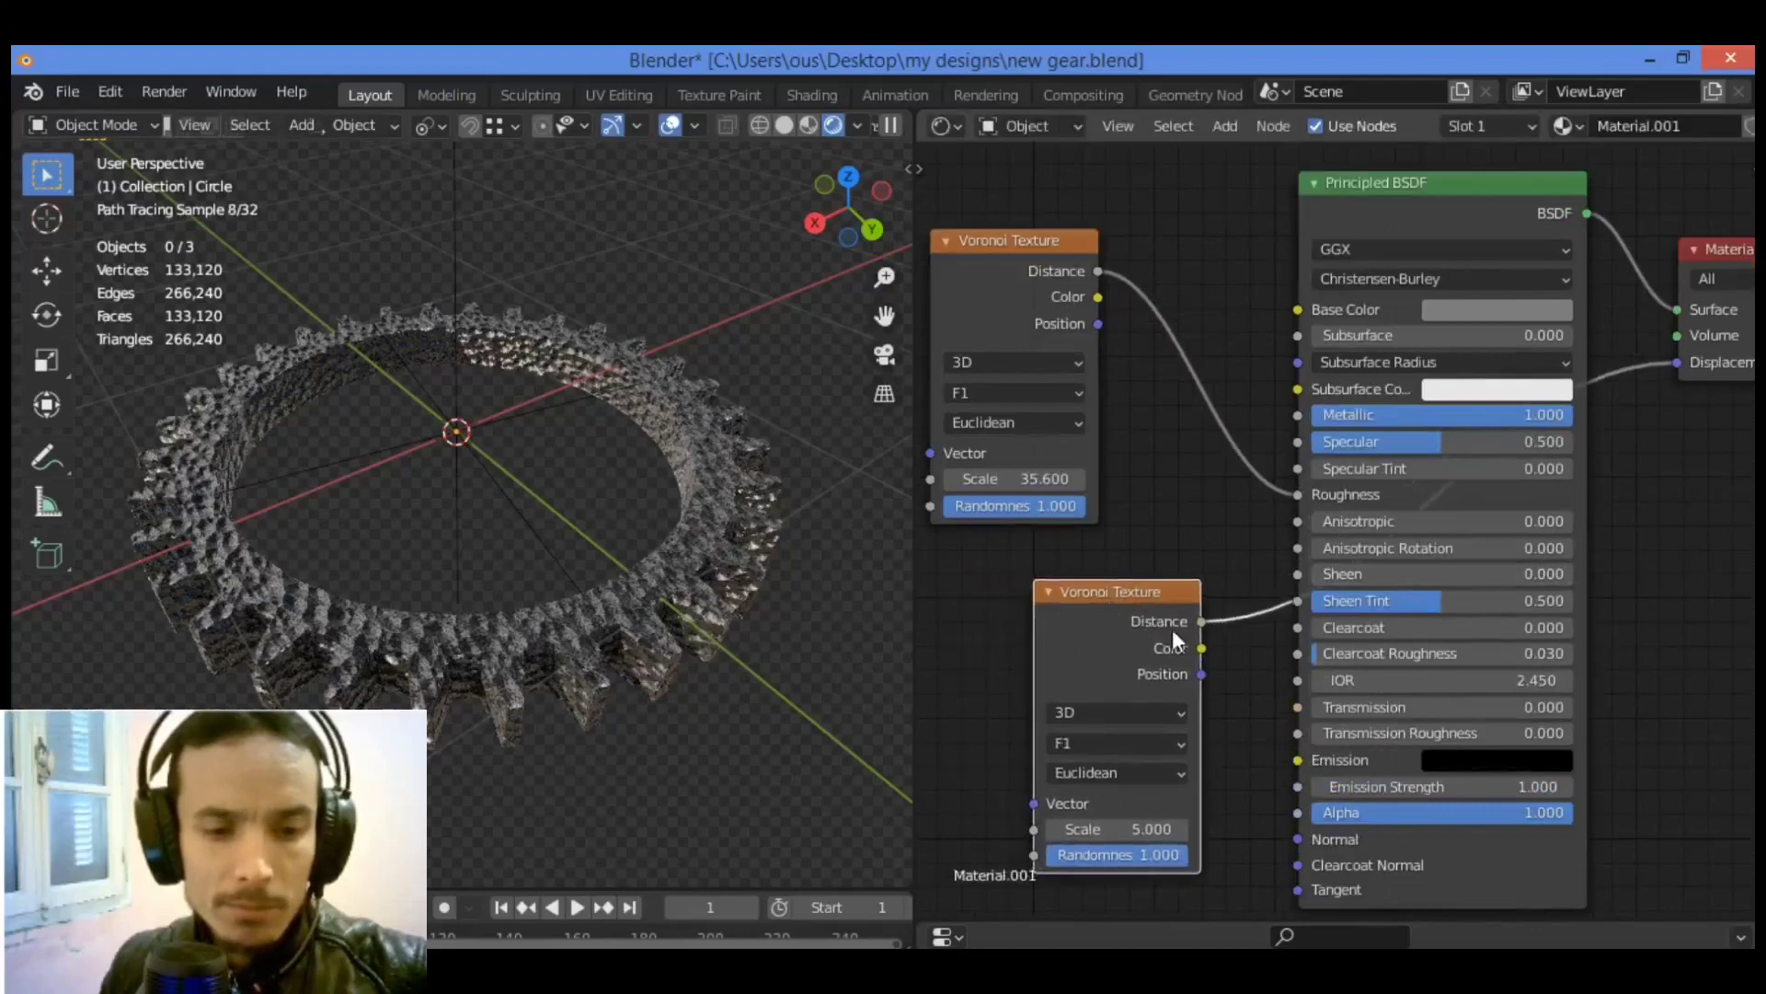
left_click(1313, 183)
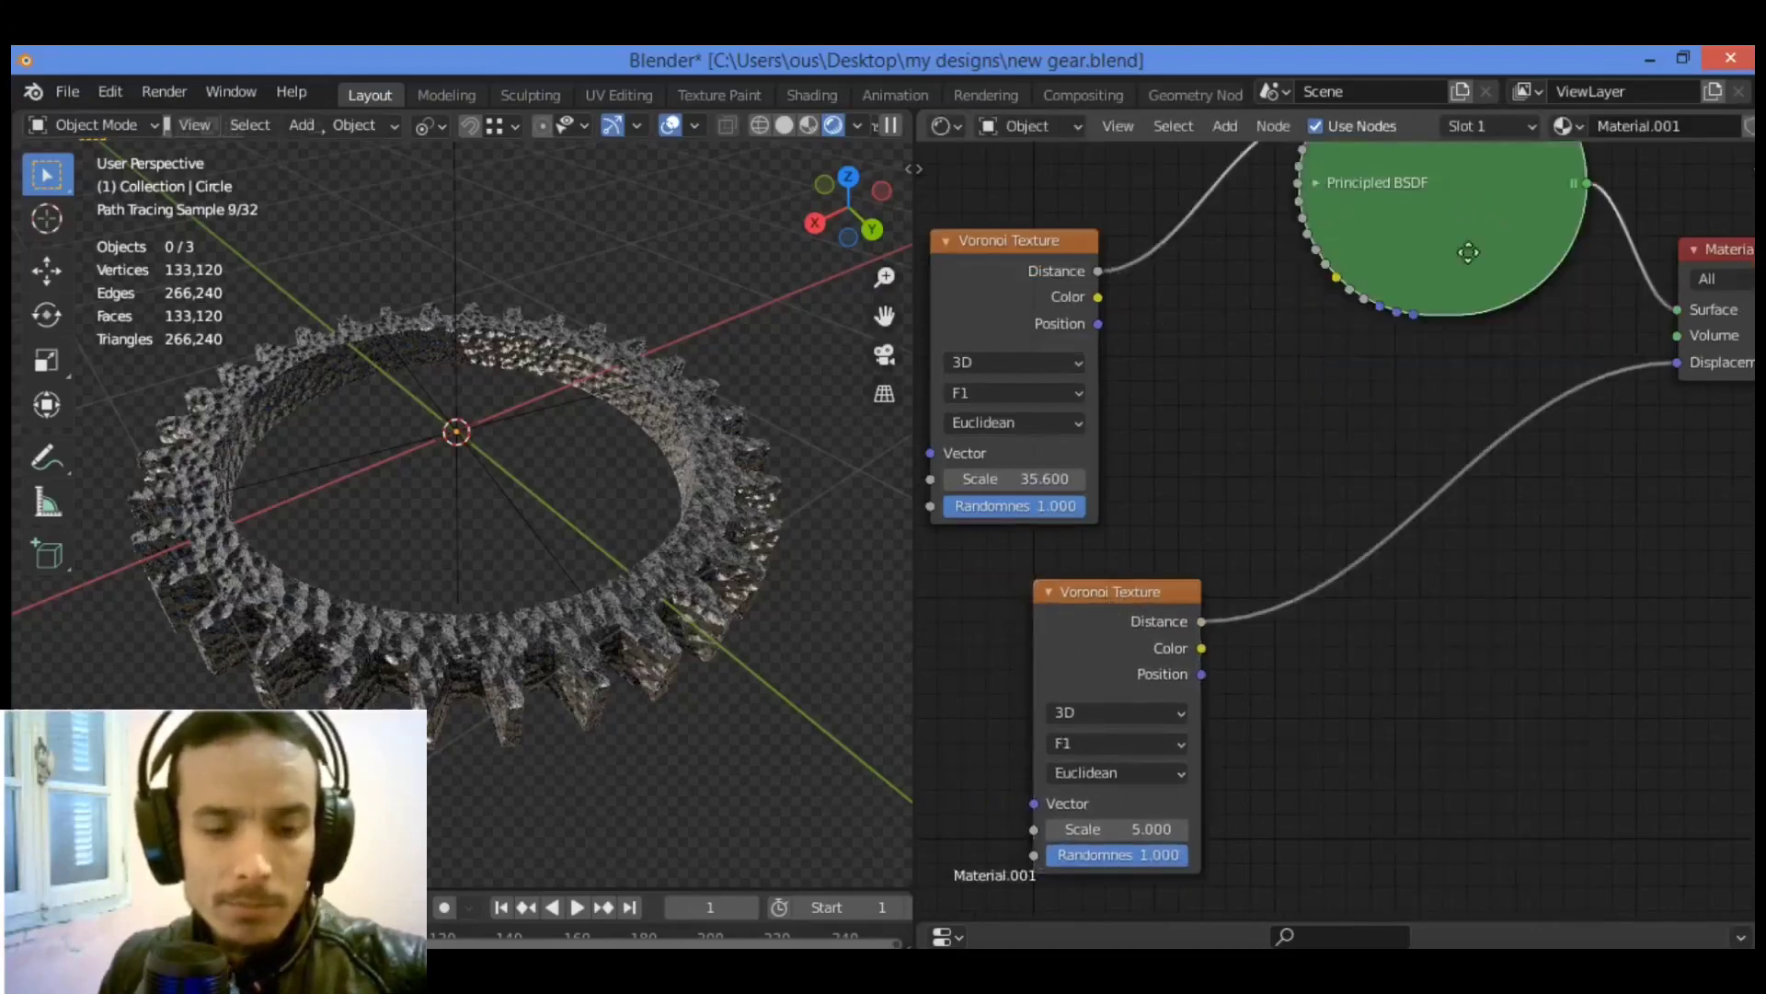
left_click_drag(1499, 198, 1407, 310)
left_click_drag(1170, 590, 1270, 515)
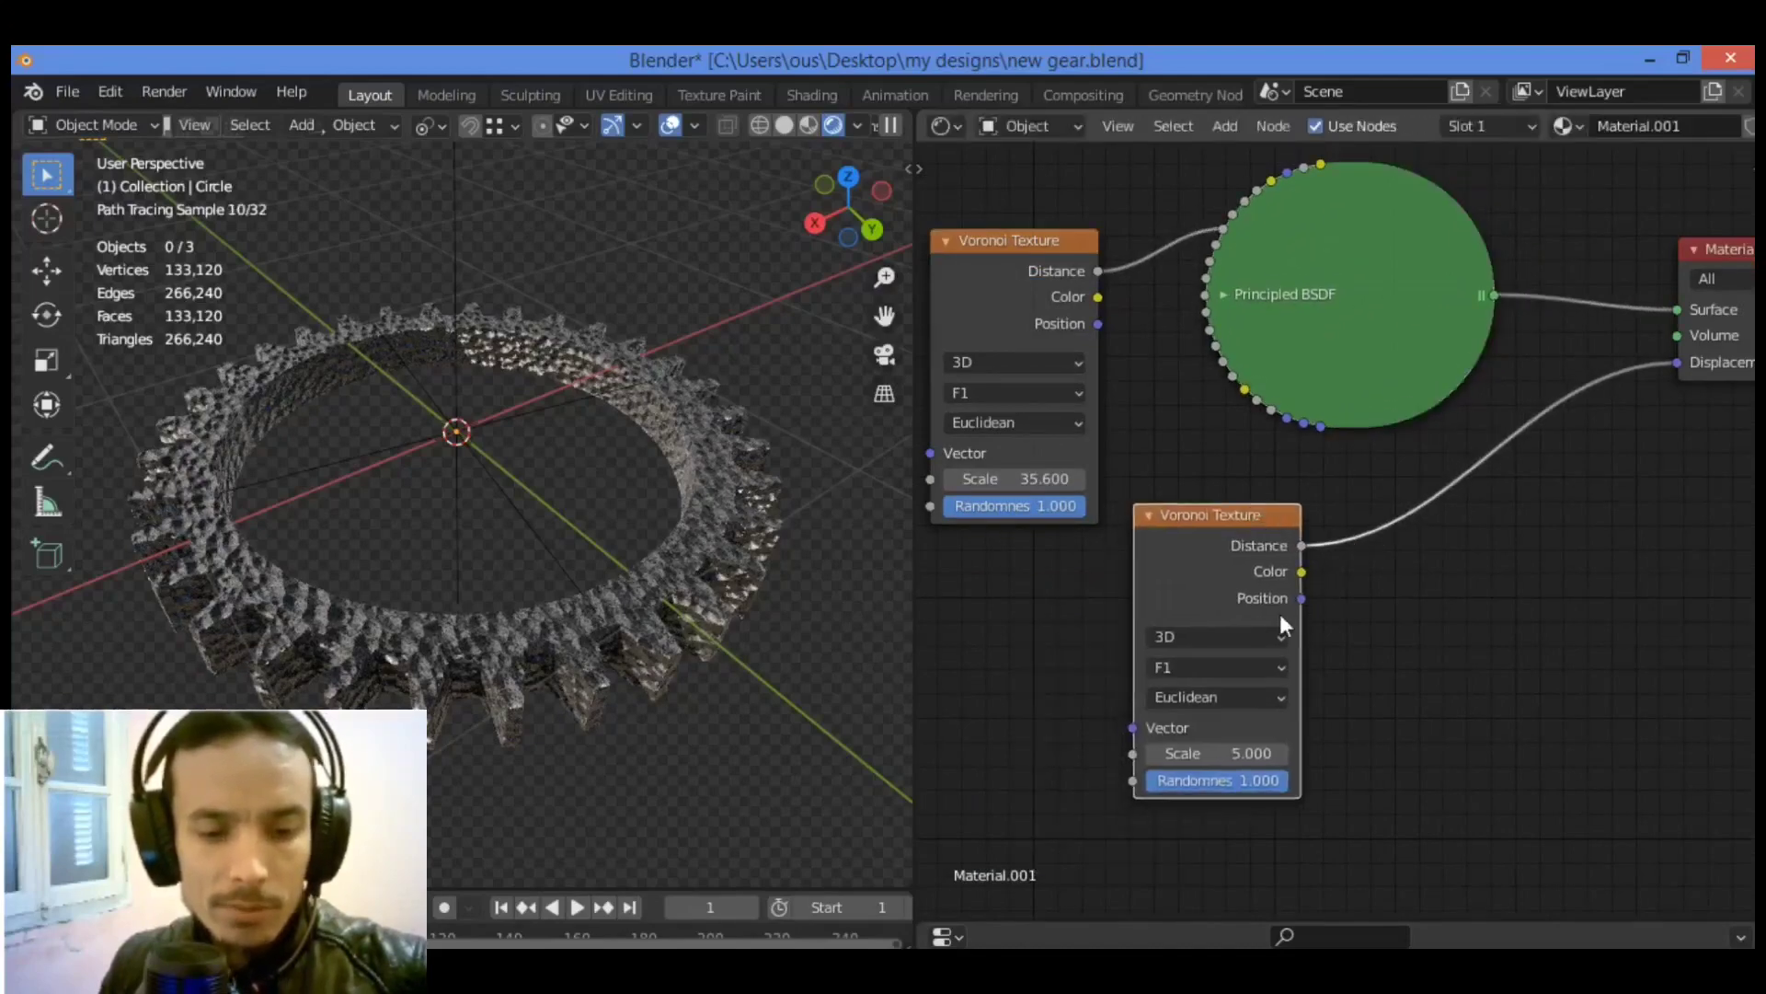
Try a Scale of 1.8 on the Voronoi Texture driving the displacement, and raise it to 33.
left_click(1222, 752)
type("1.8")
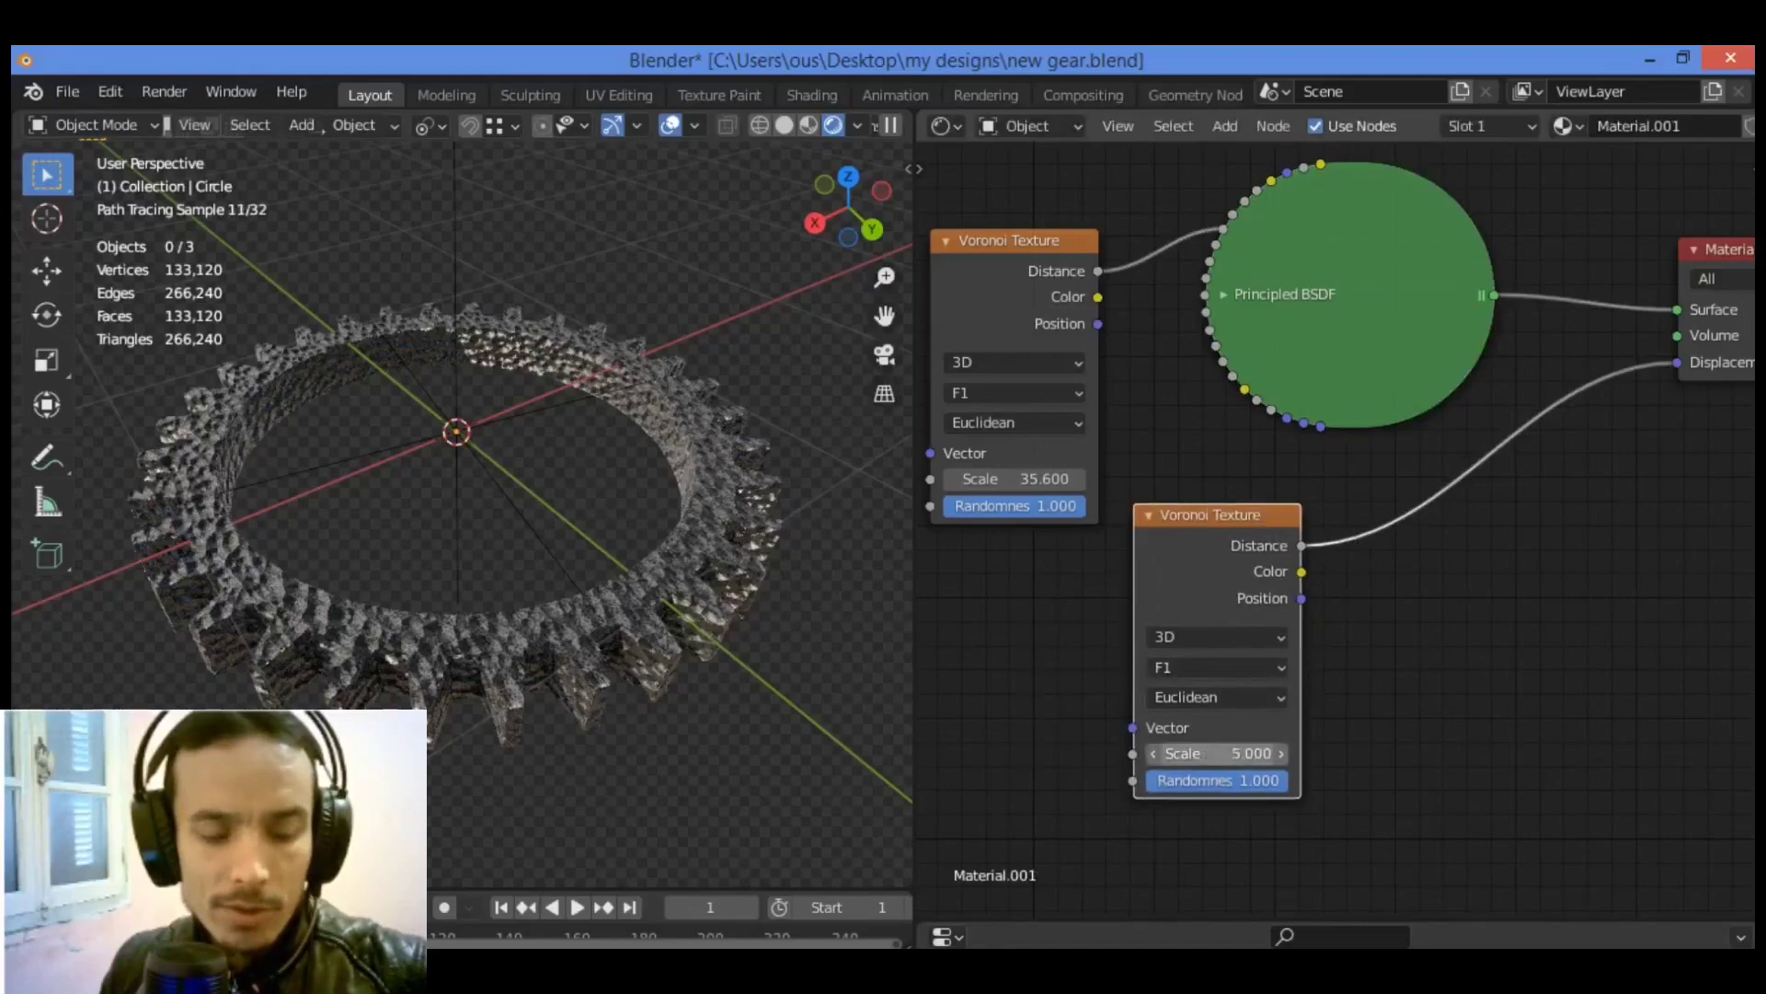
key("Return")
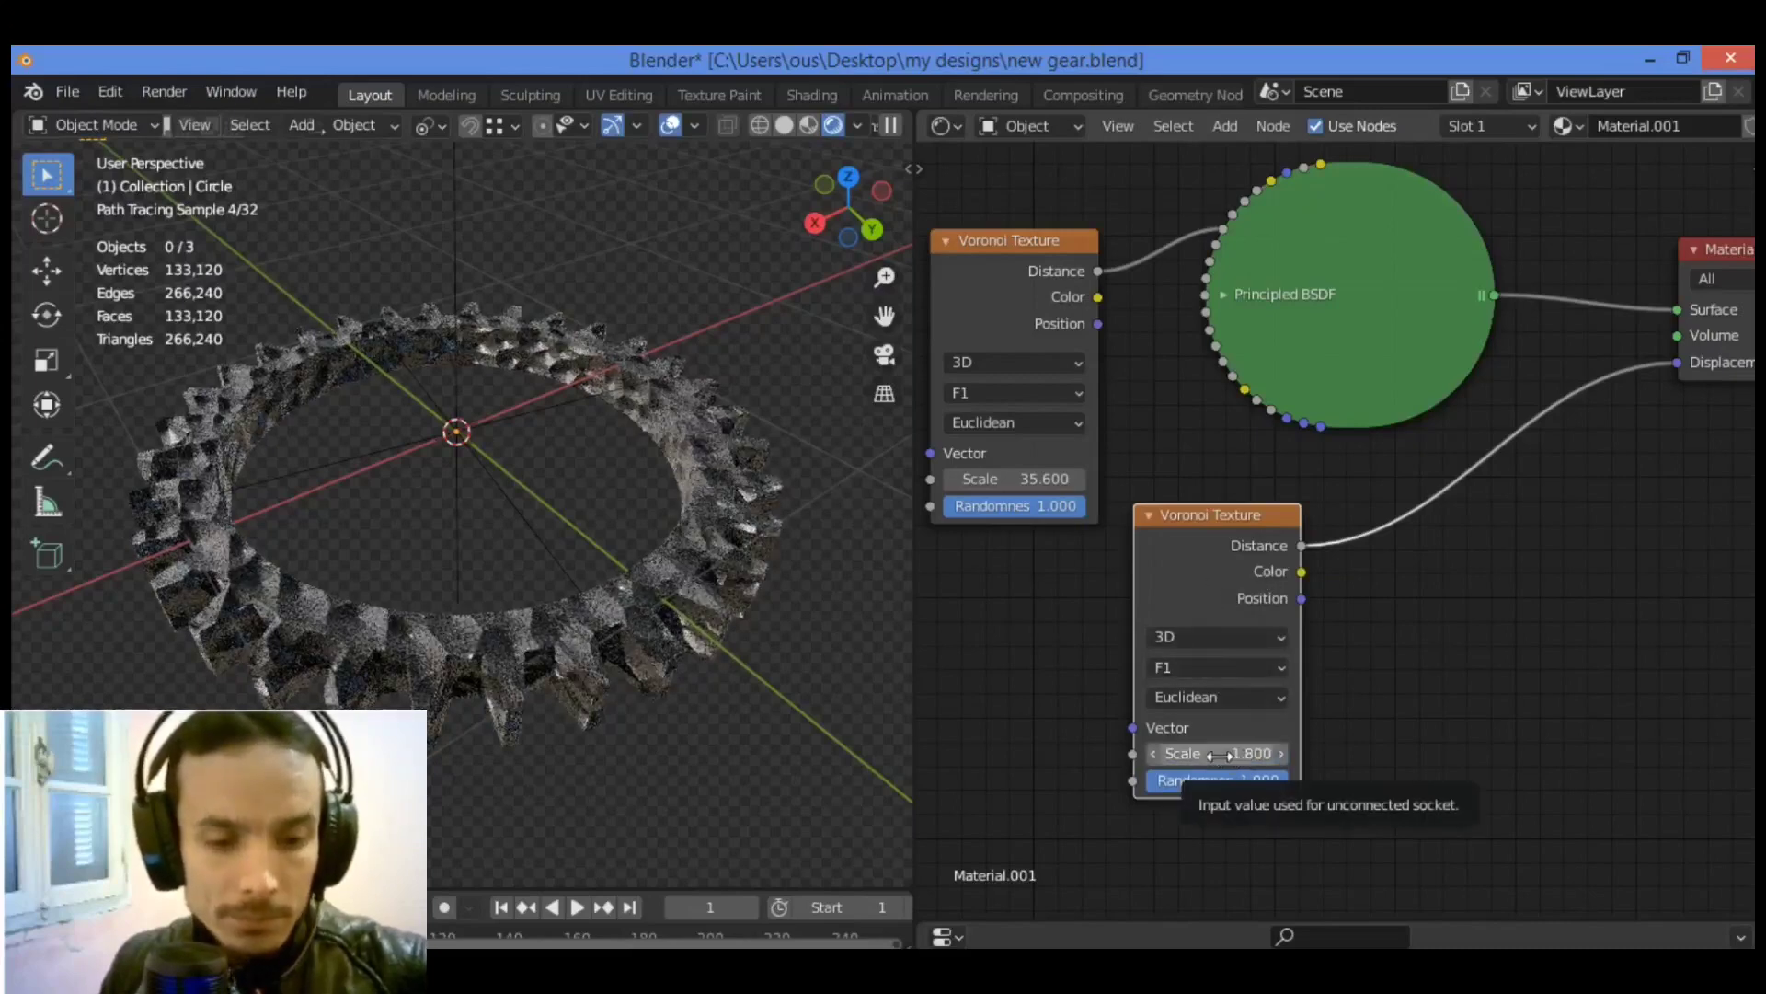
left_click_drag(1220, 756, 1325, 755)
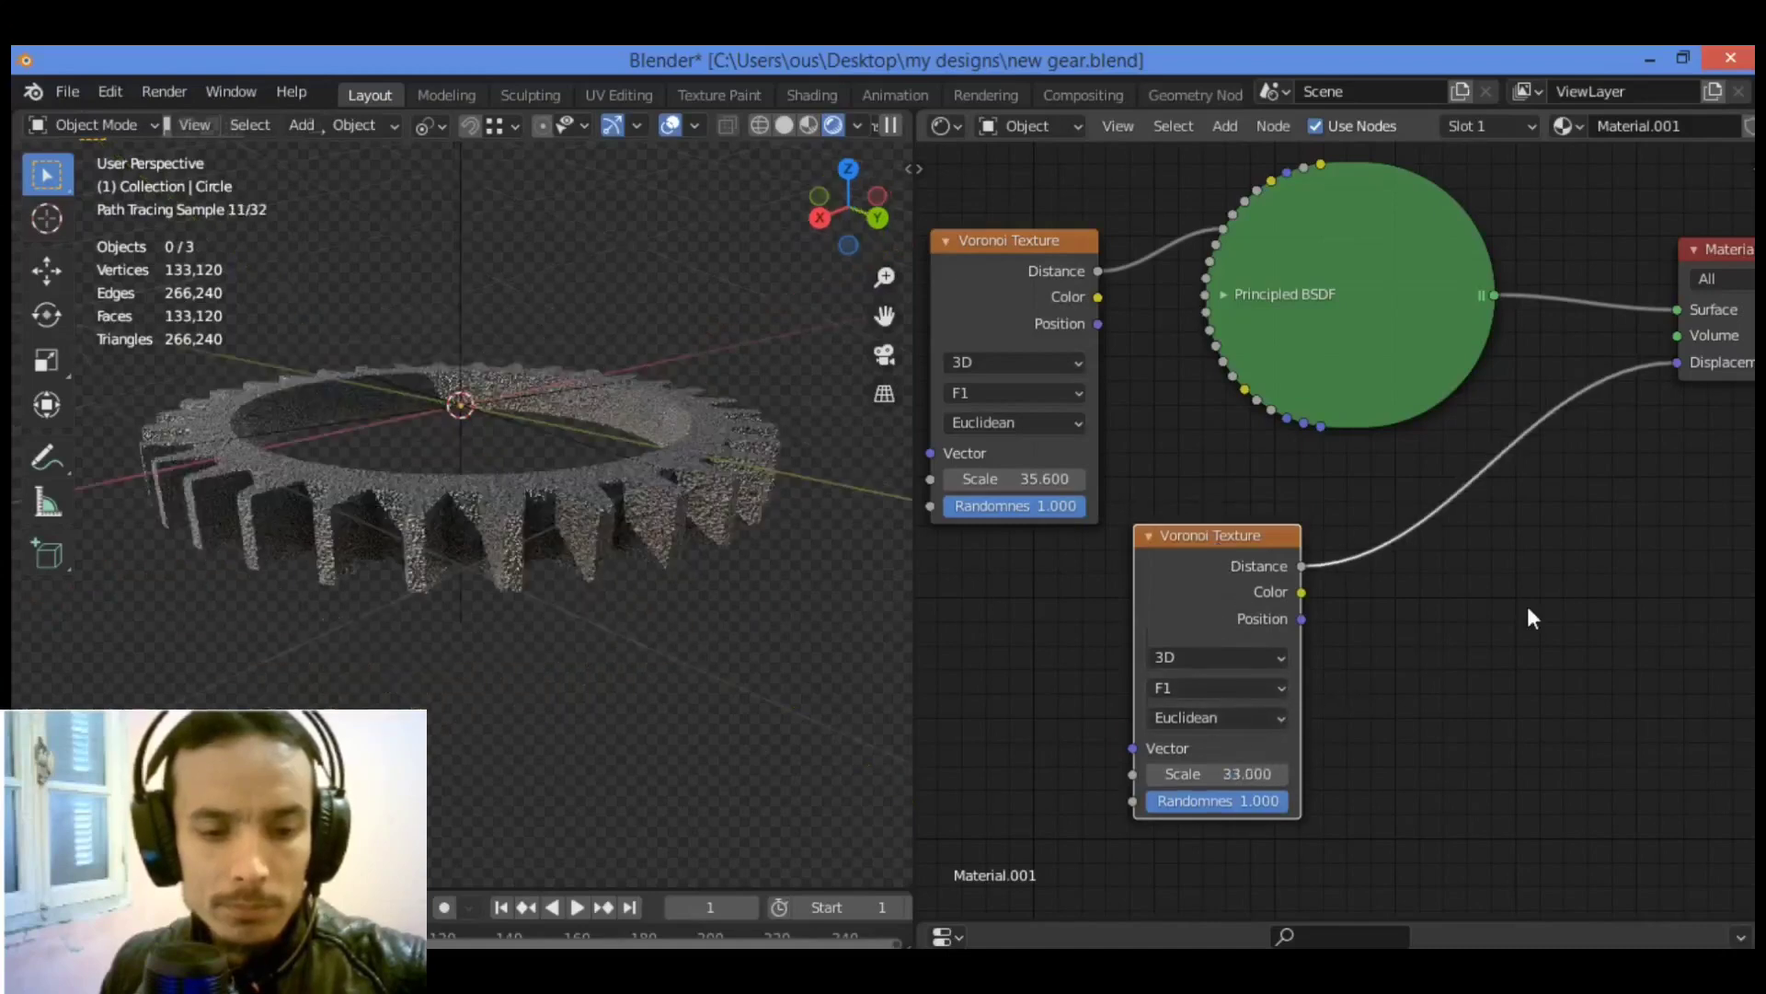
Add a Mix Shader node and place it unconnected just below the Material Output node.
key("shift+a")
left_click(1528, 608)
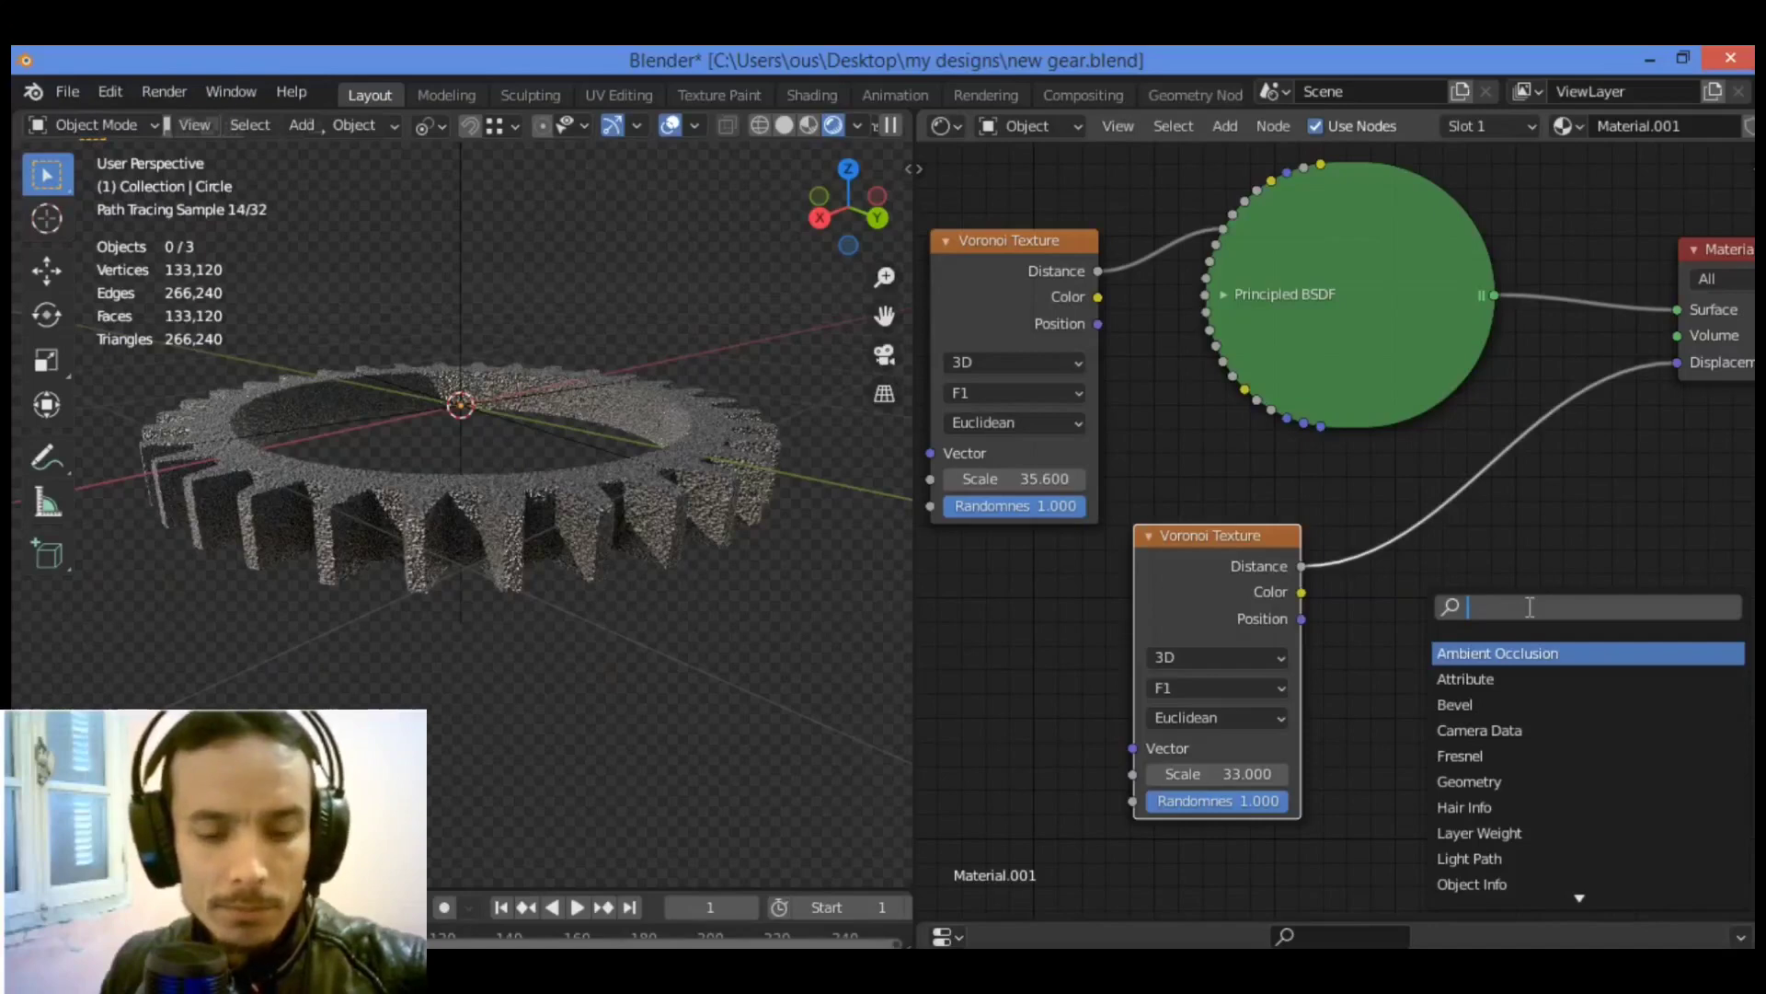
type("mi")
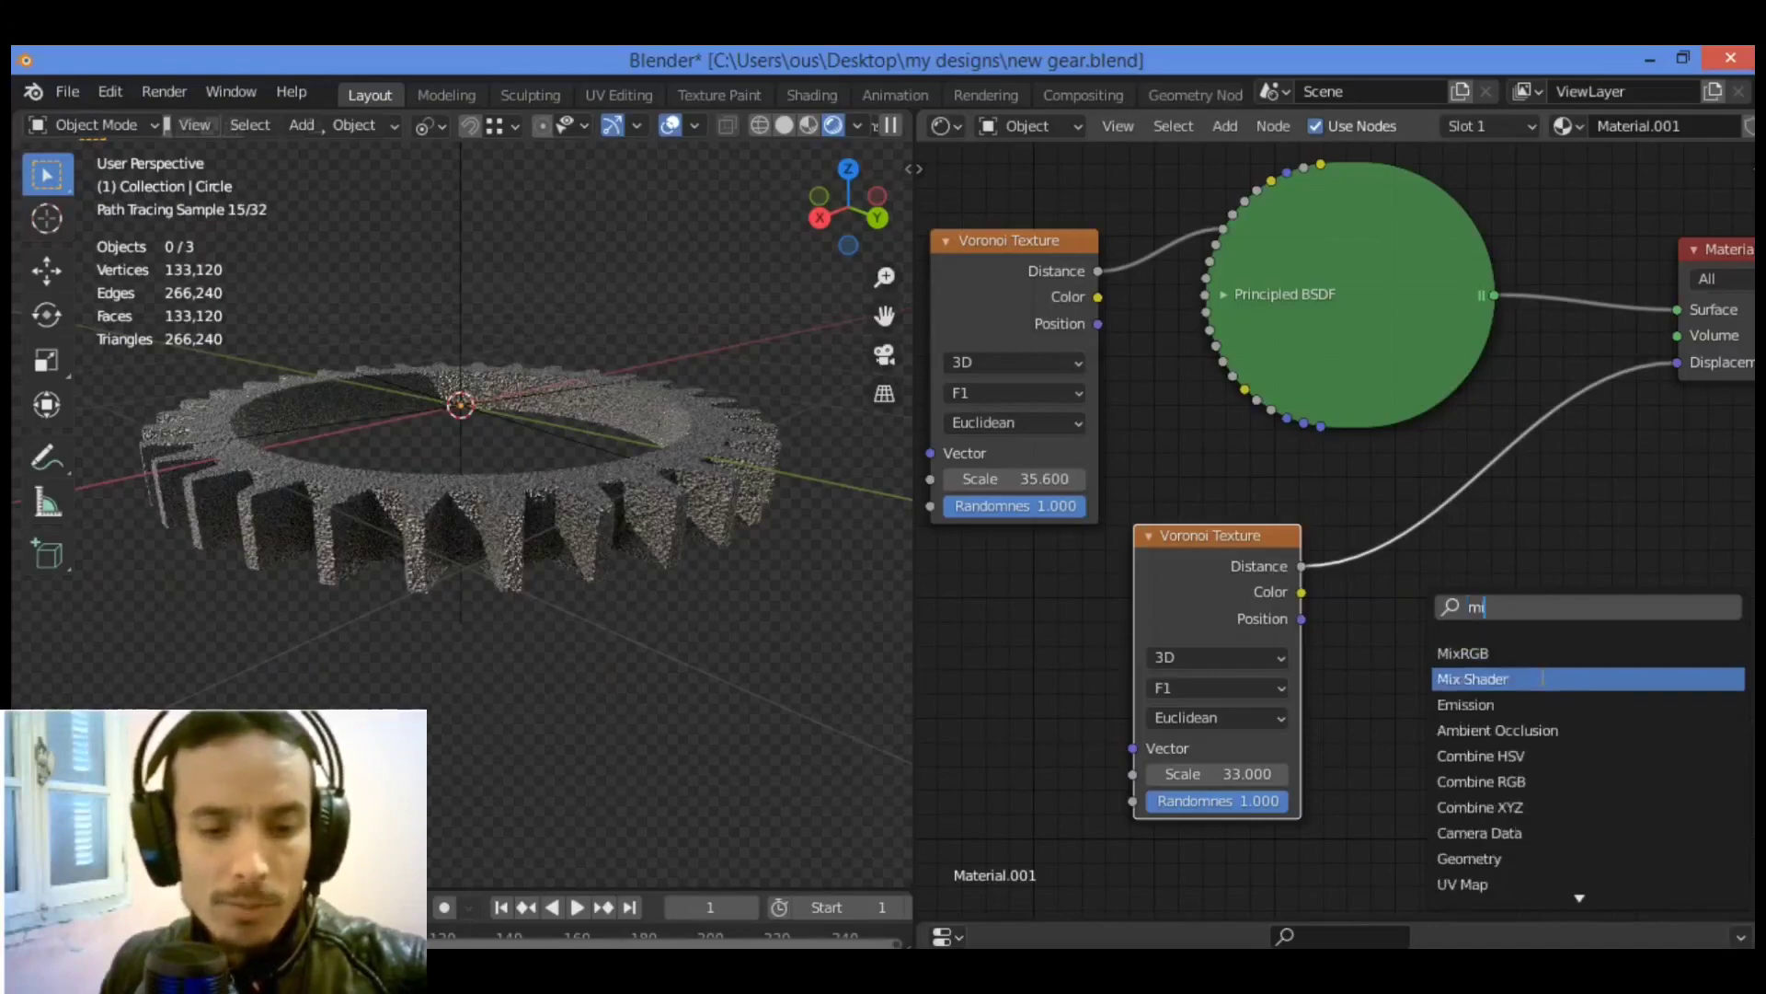
left_click(1543, 679)
left_click(1575, 543)
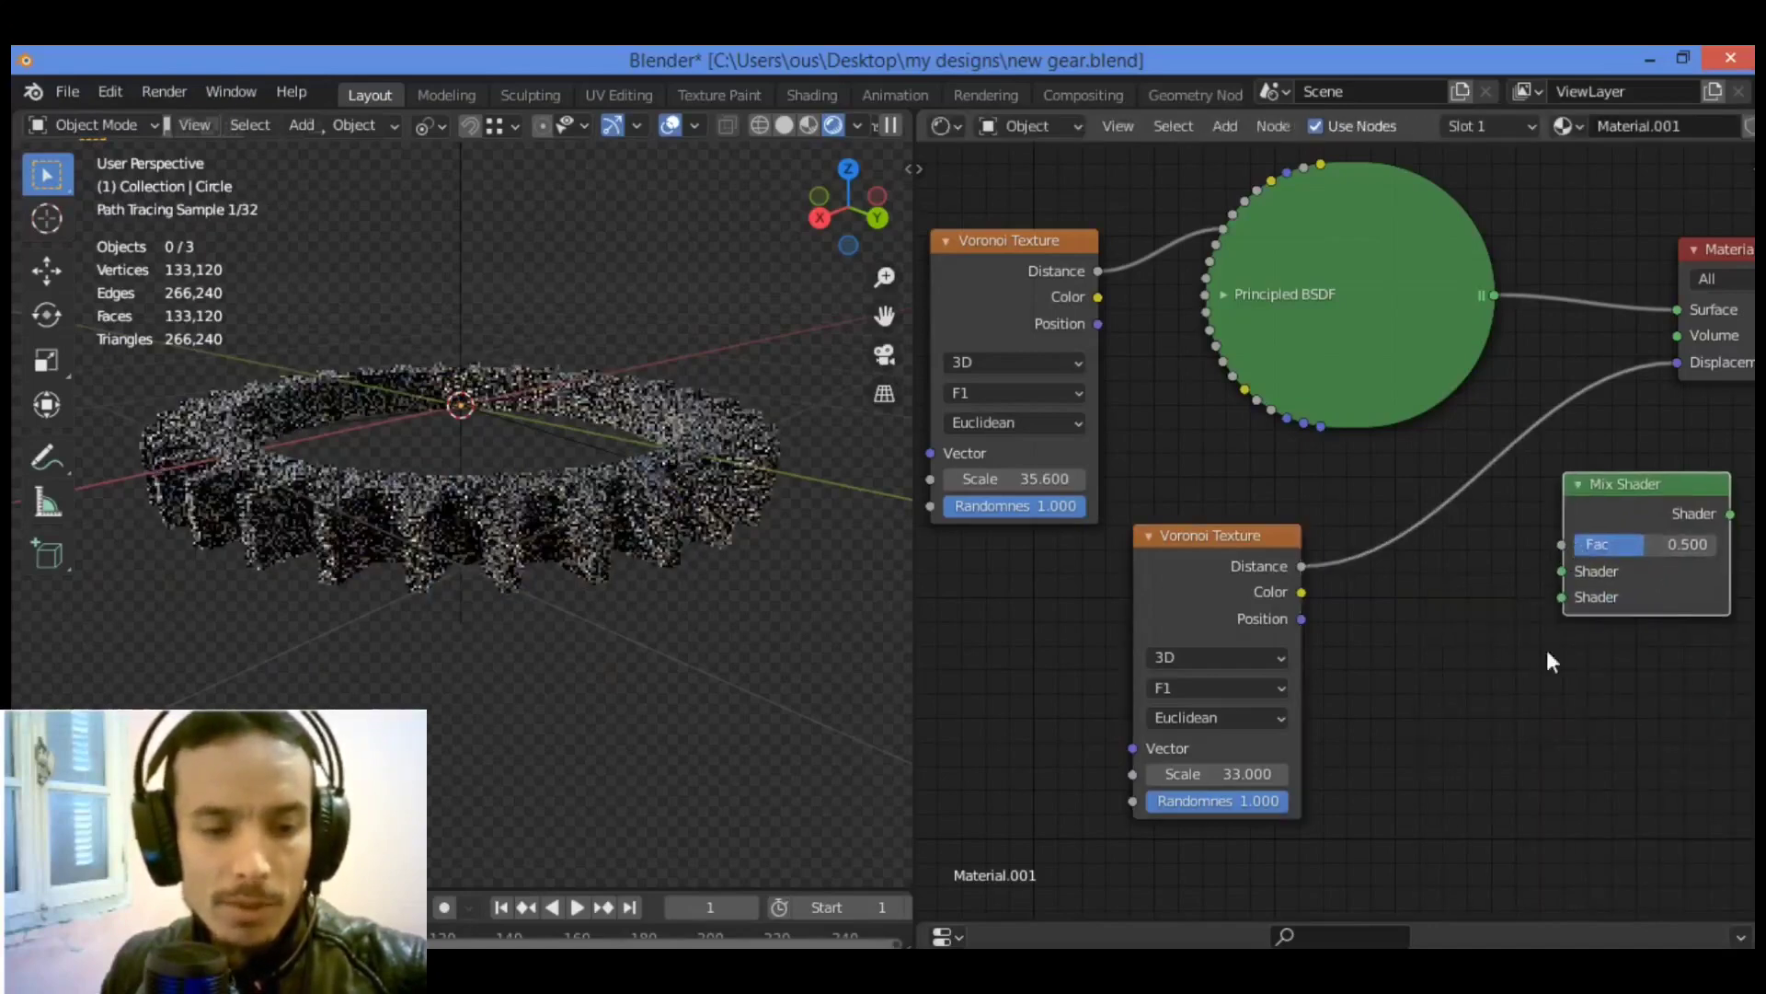
left_click(1486, 744)
left_click_drag(1641, 487, 1672, 452)
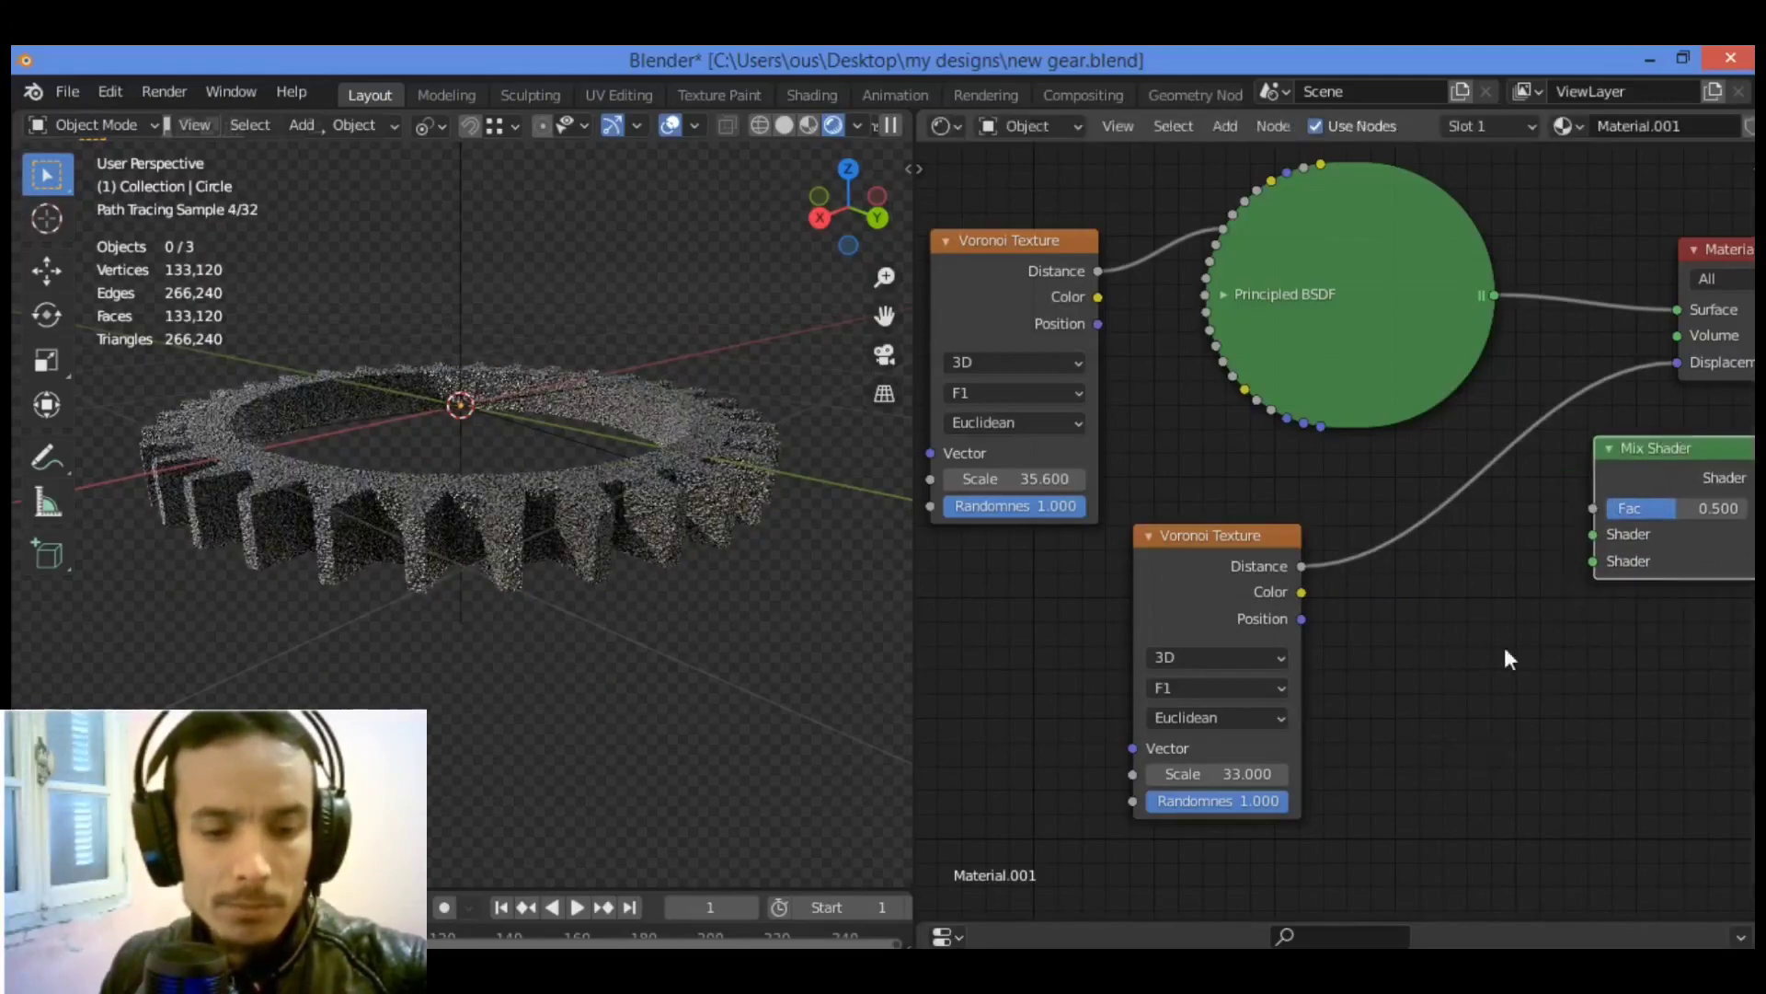
Add a Glossy BSDF node beside the second Voronoi Texture, below the Displacement link.
key("shift+a")
left_click(1503, 647)
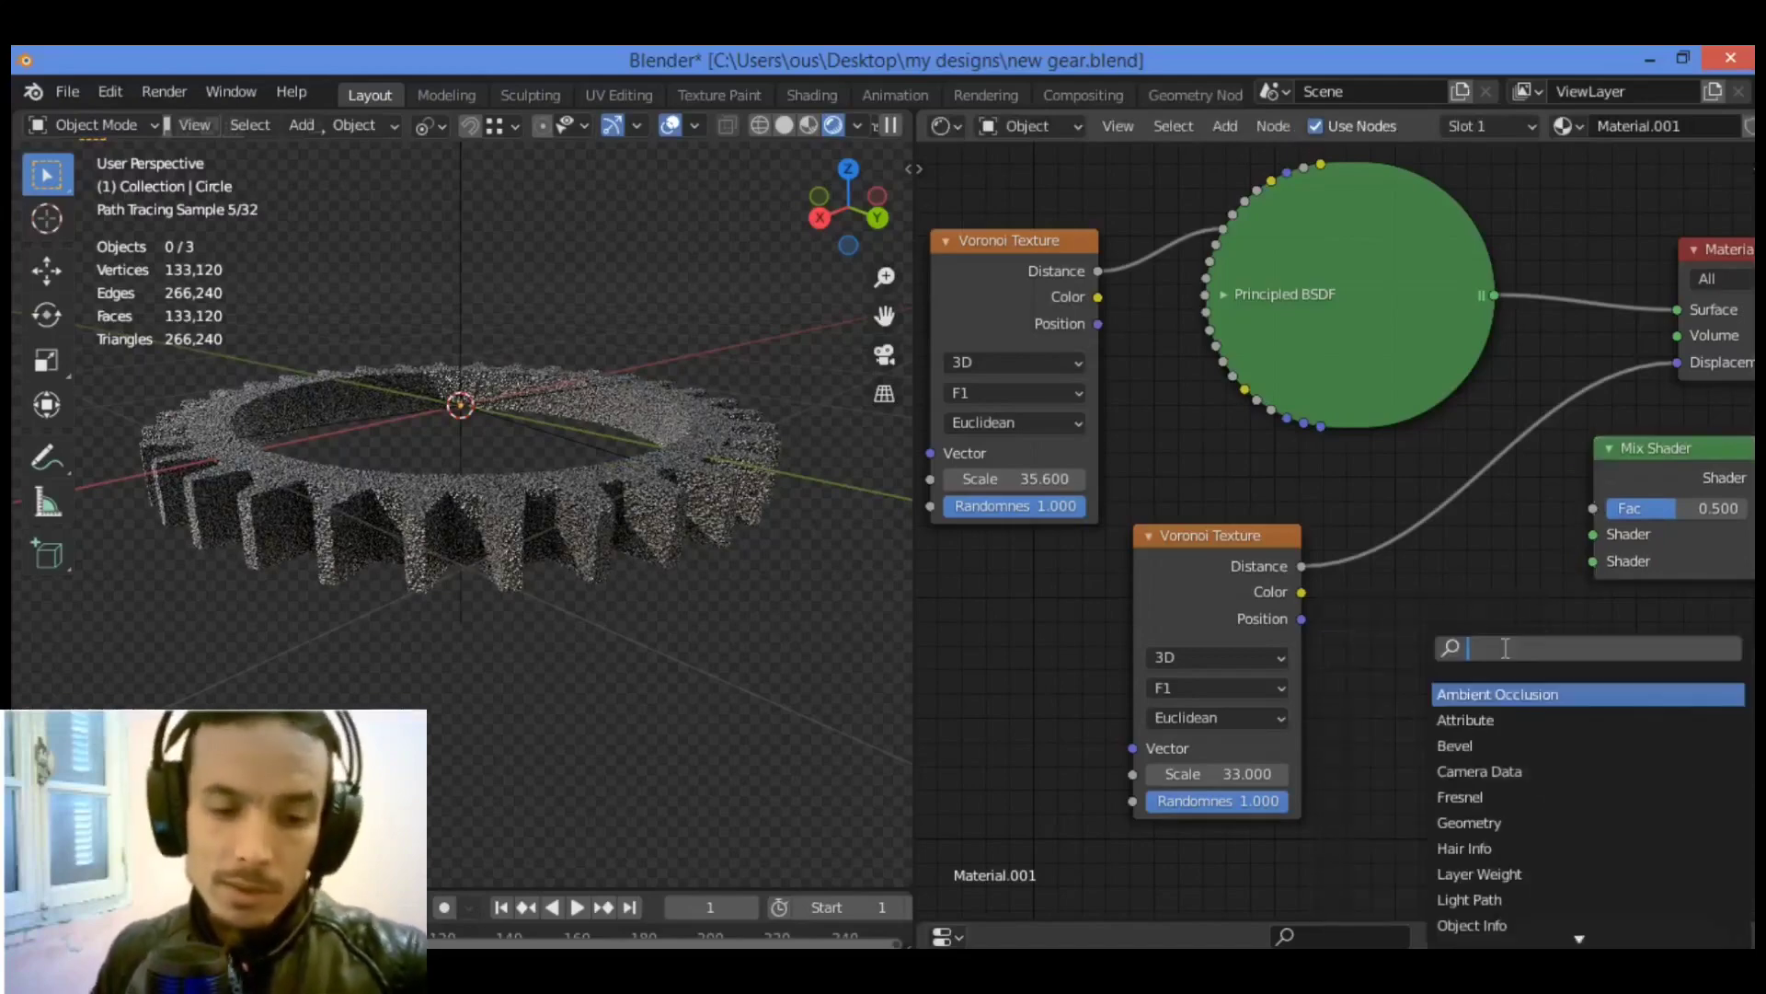
type("glo")
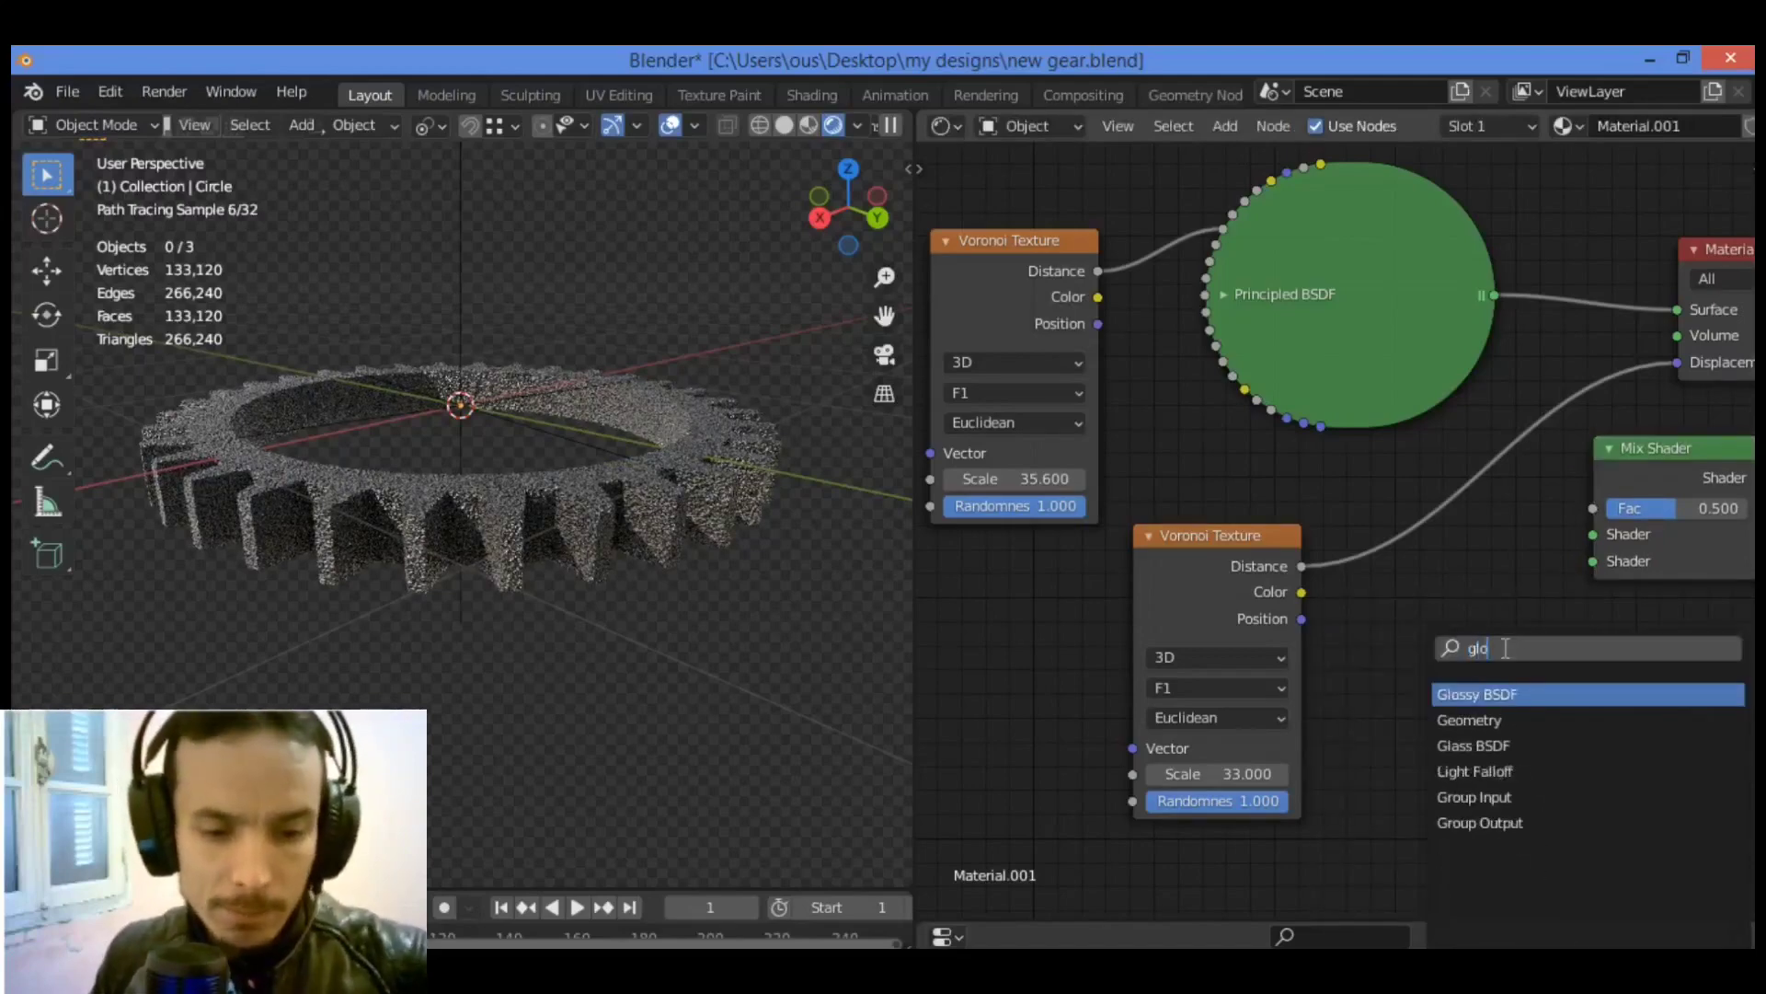
left_click(1526, 698)
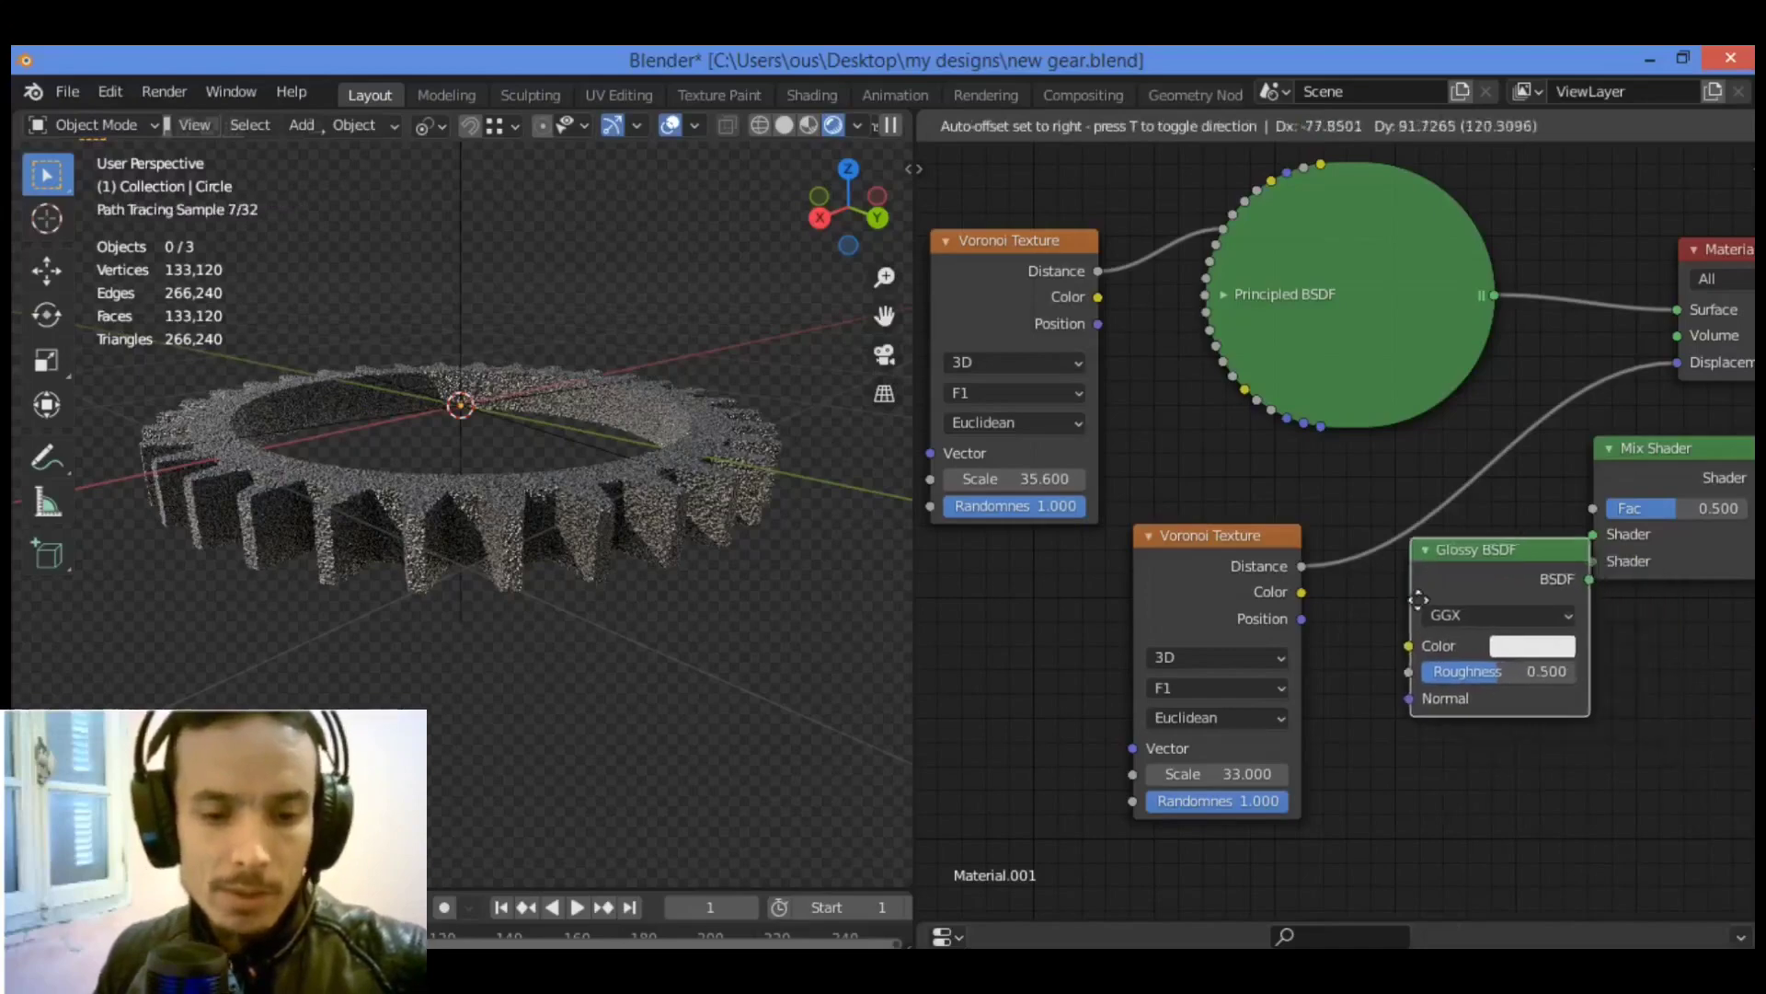
left_click(1413, 629)
Insert the Mix Shader between the Principled BSDF and Material Output, and connect the Glossy BSDF to its second Shader input.
left_click_drag(1691, 444, 1620, 249)
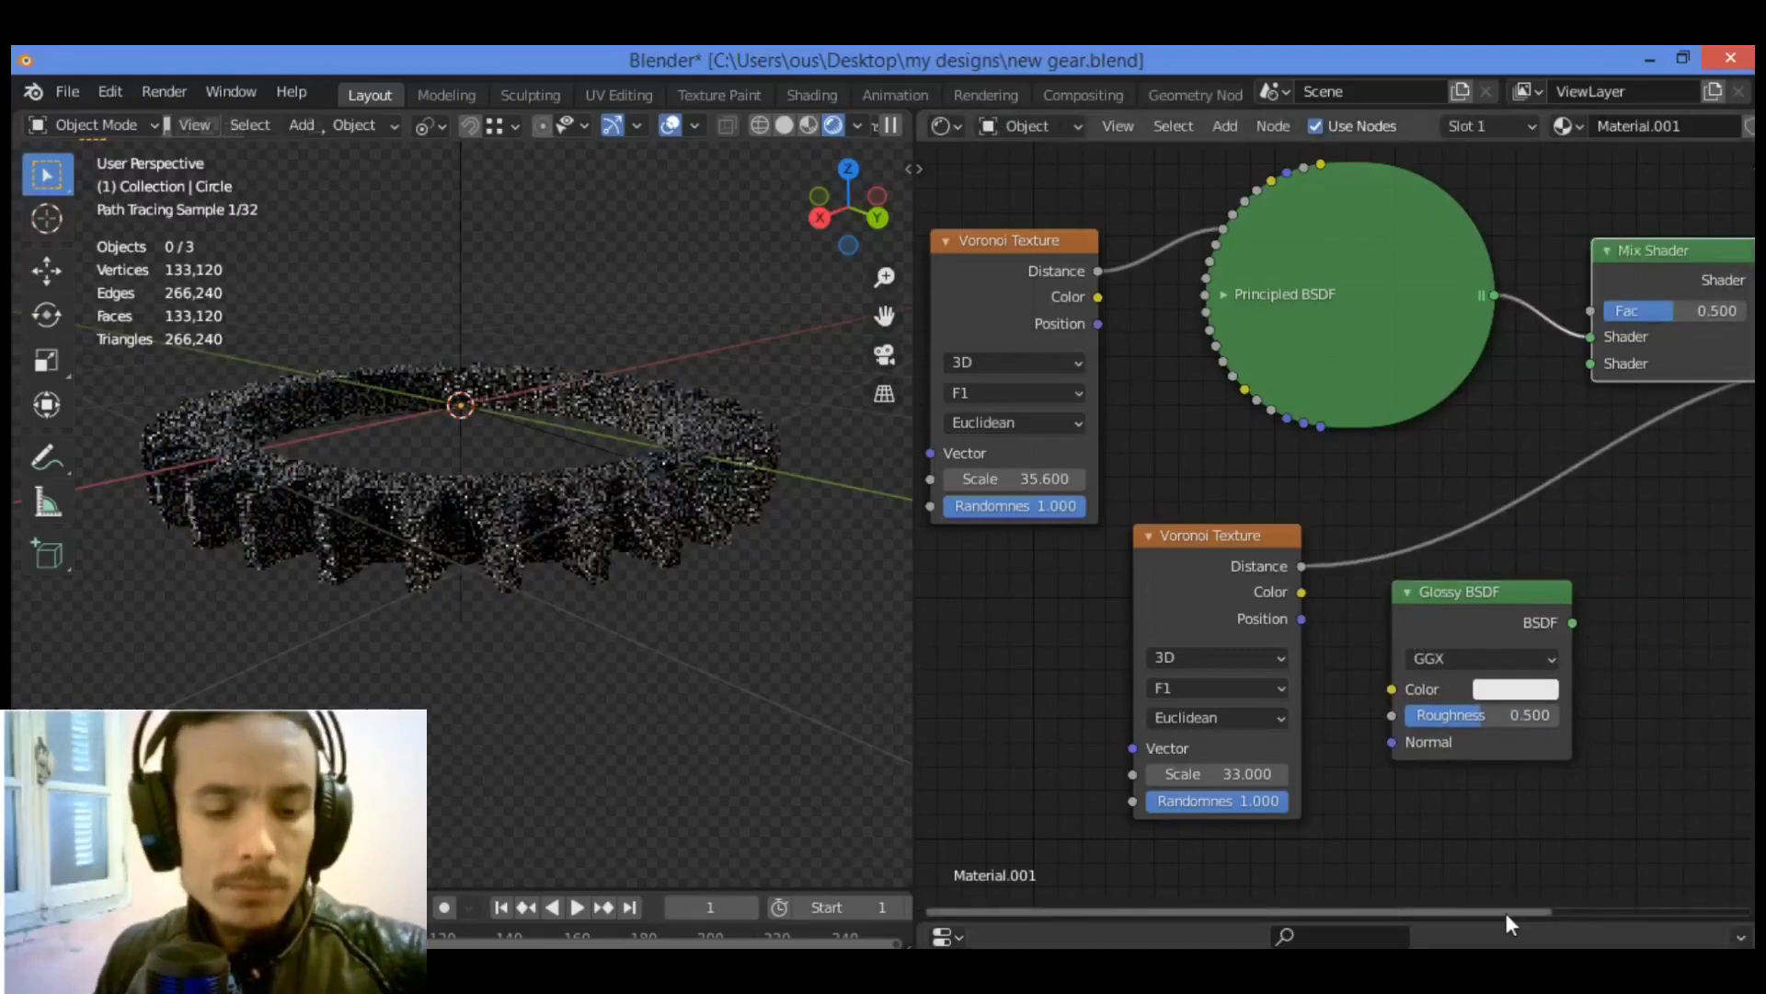
left_click_drag(1505, 913, 1680, 897)
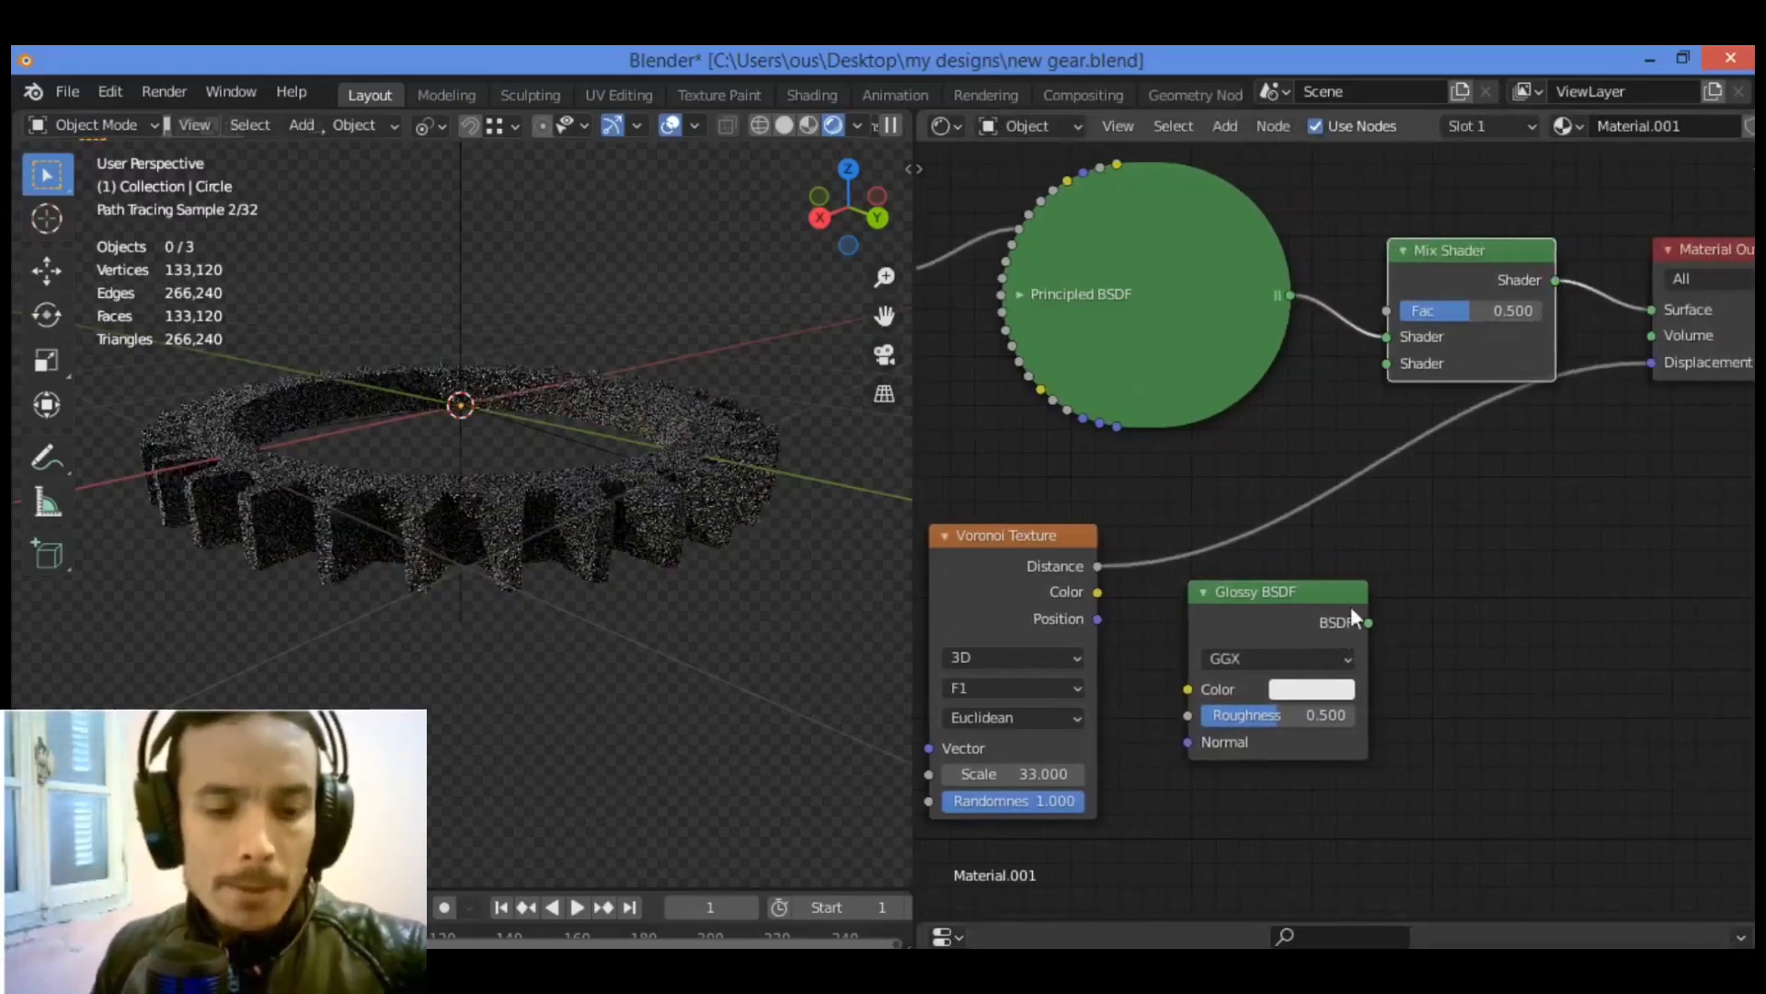
left_click_drag(1329, 592, 1372, 566)
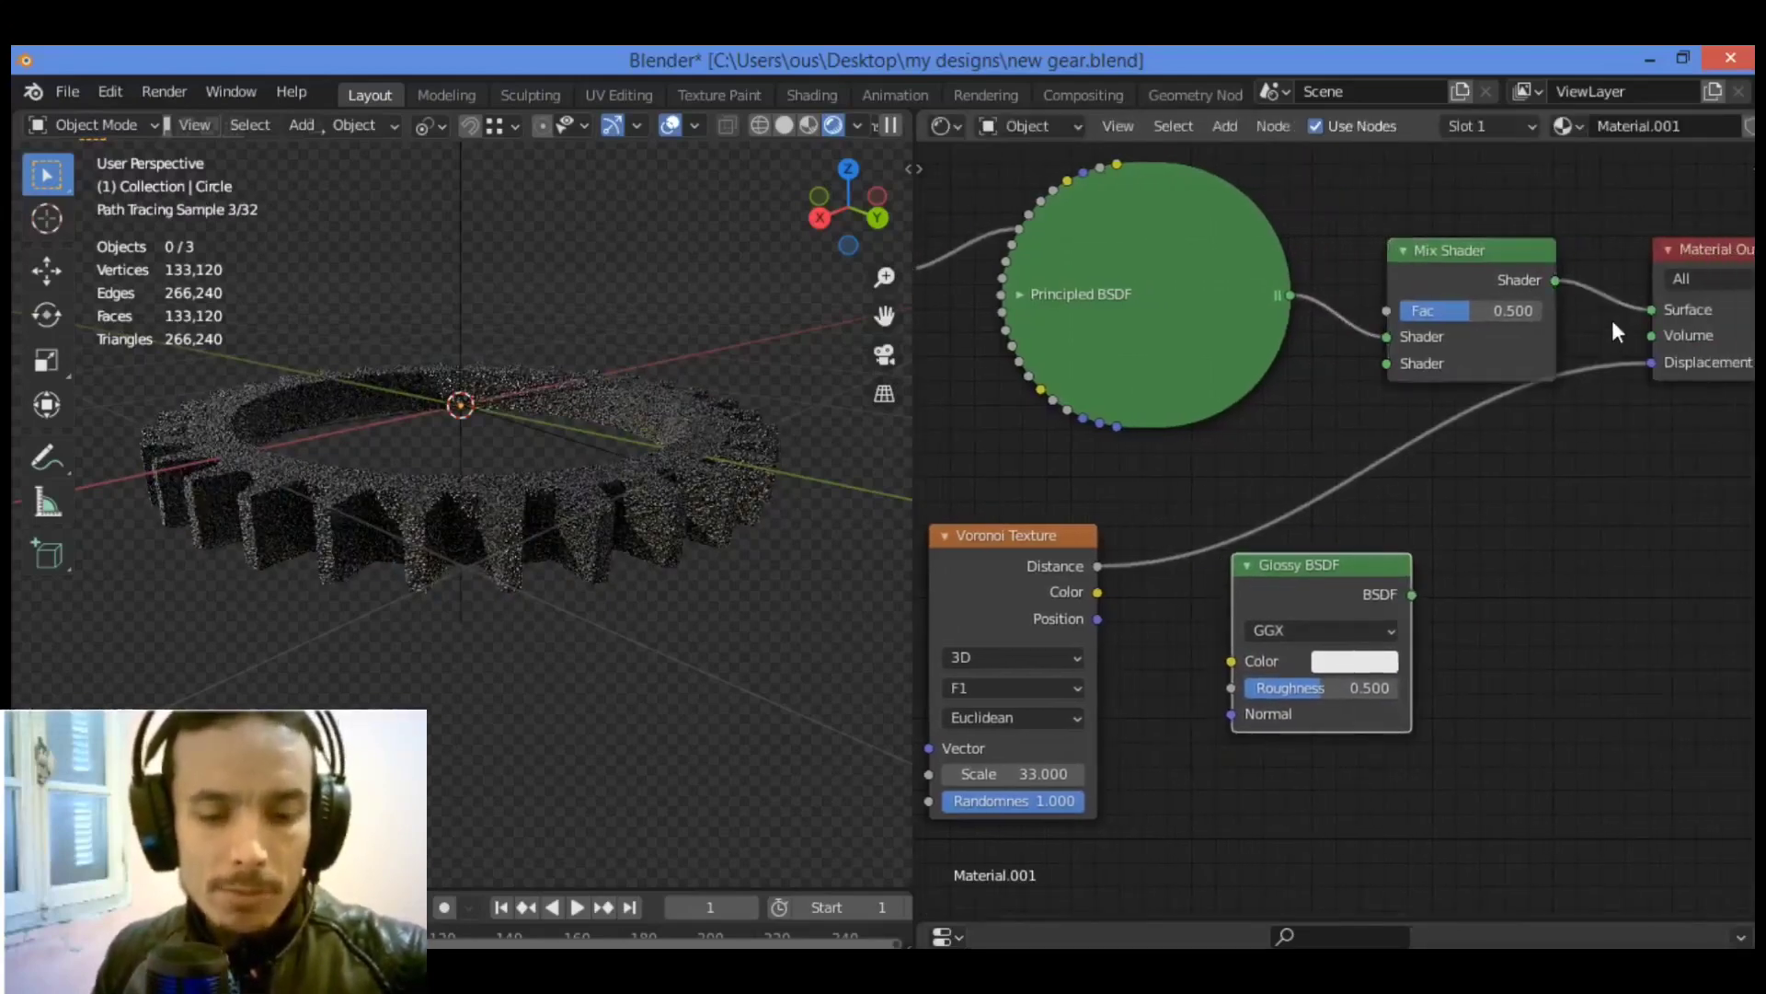
left_click_drag(1386, 363, 1244, 583)
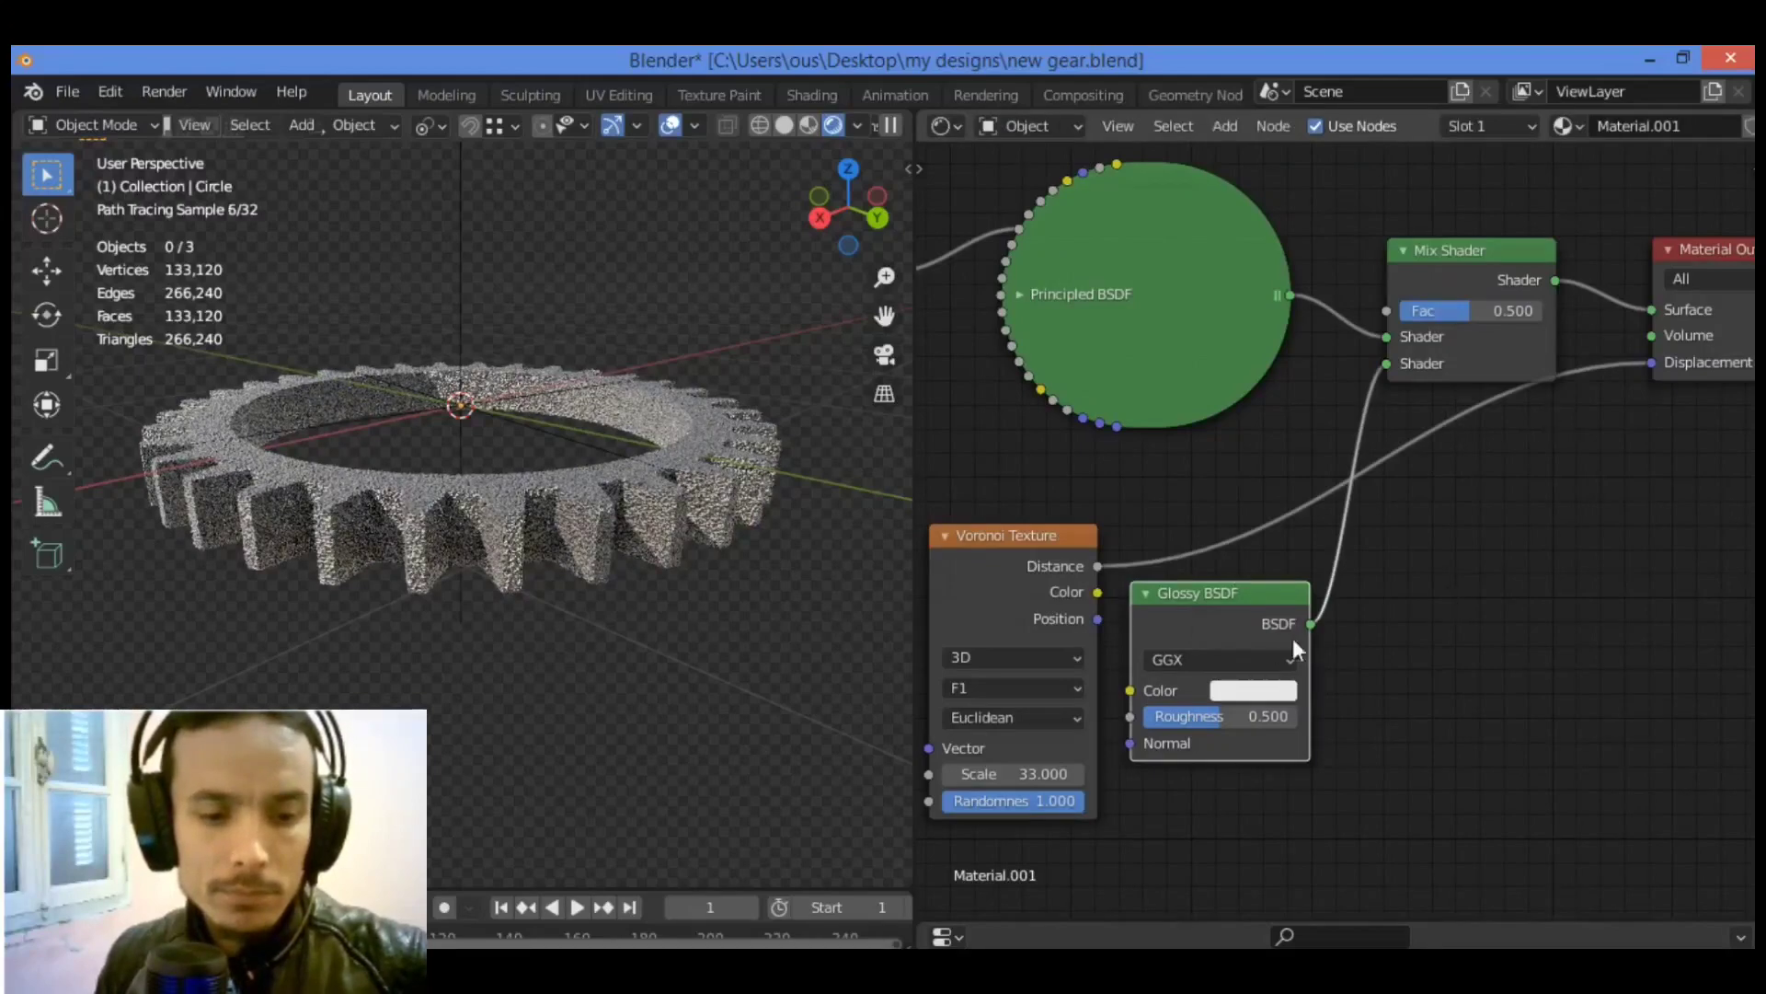
Lower the Scale of the Voronoi Texture driving the displacement in stages to 14.4, 2.6 and -0.4.
scroll(804, 455, "up", 4)
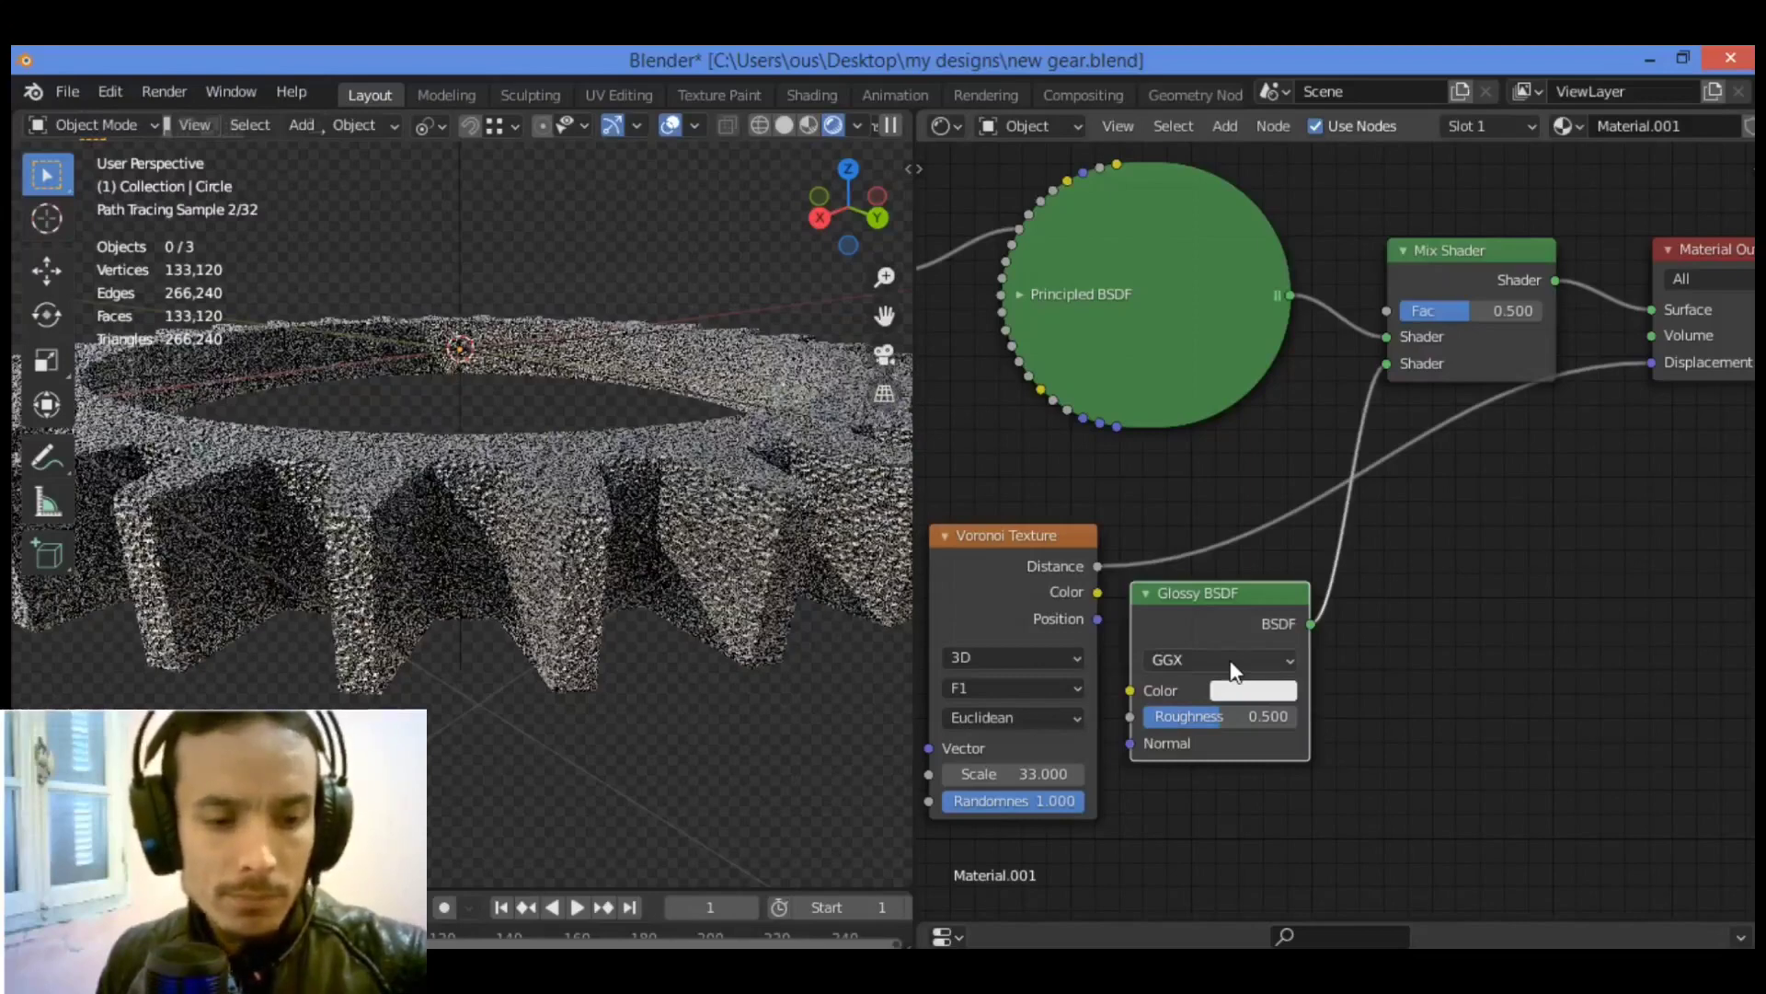
scroll(687, 571, "down", 3)
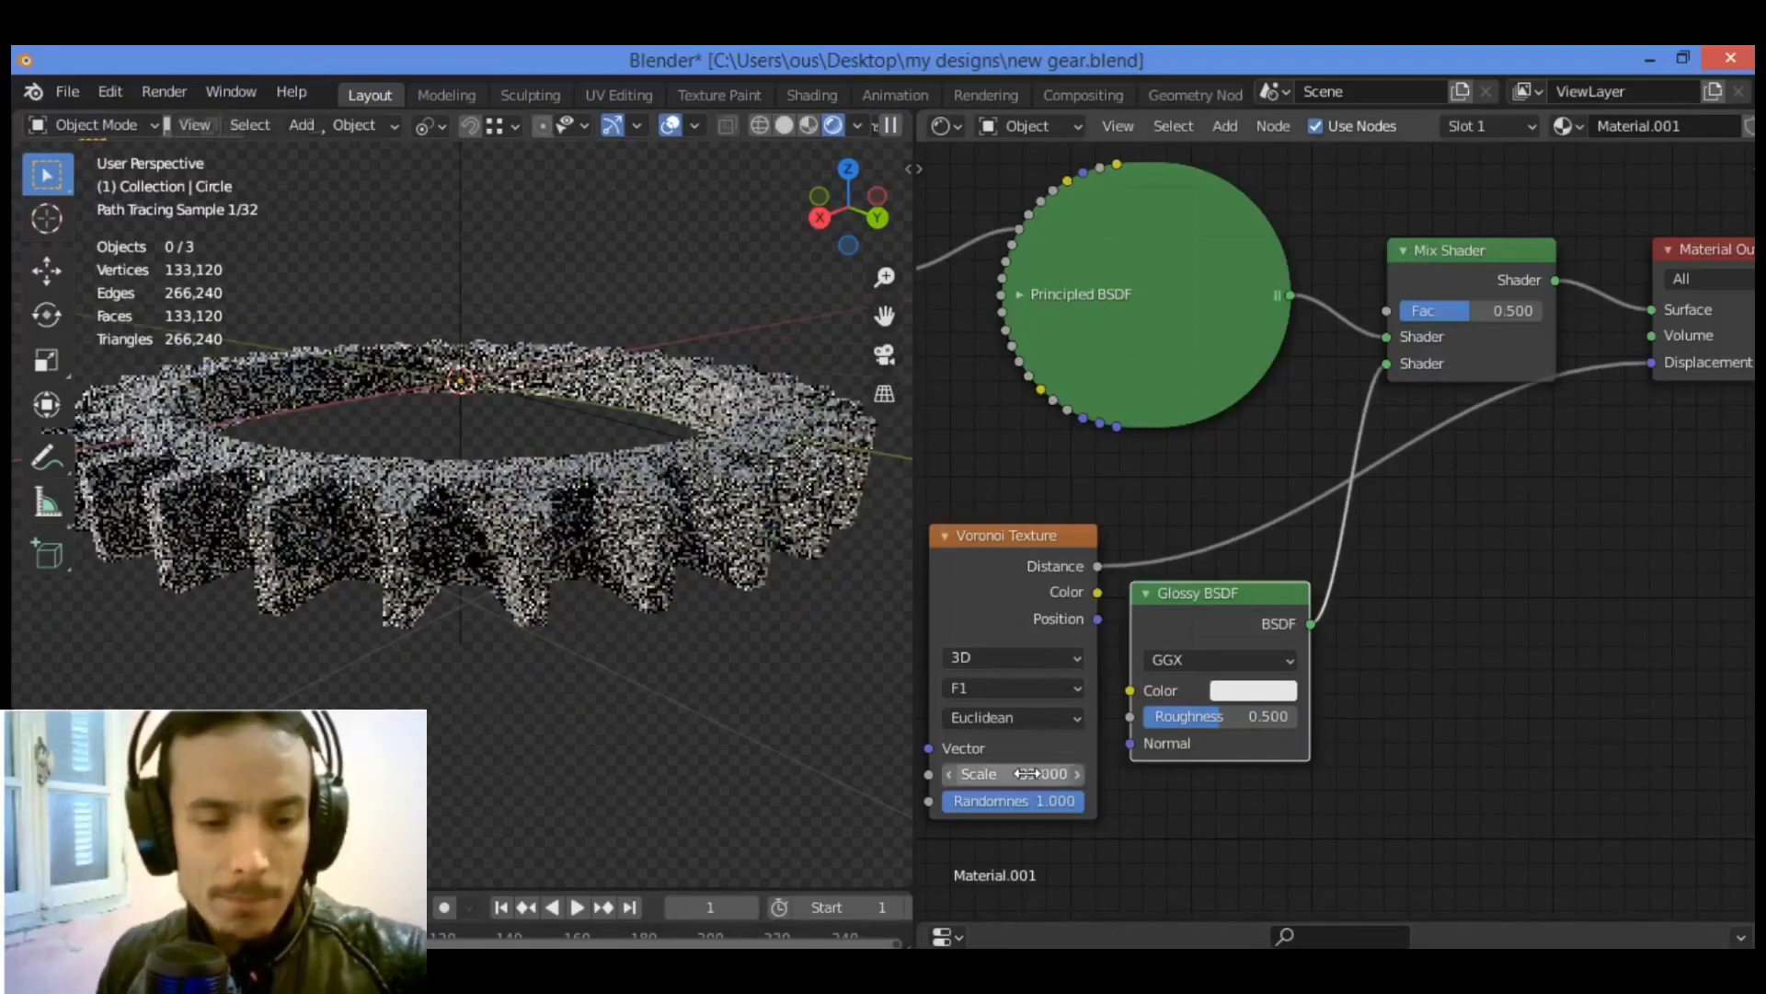
left_click_drag(1037, 774, 883, 774)
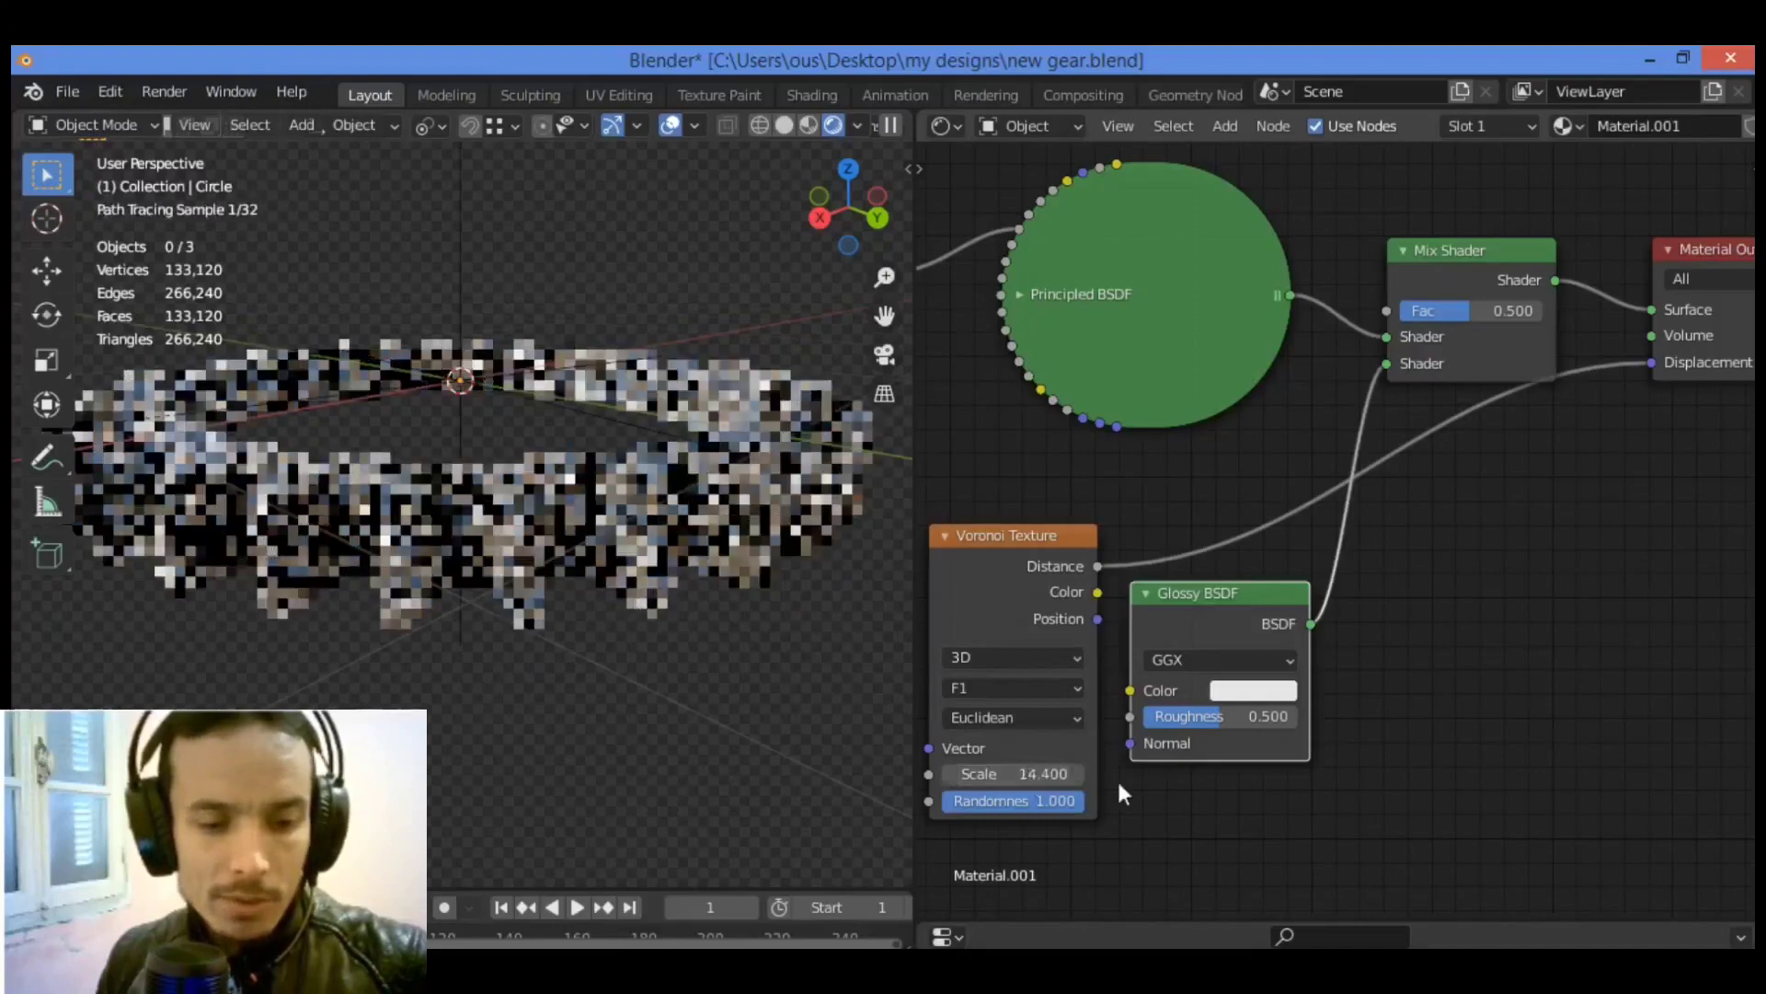
left_click_drag(1029, 774, 883, 774)
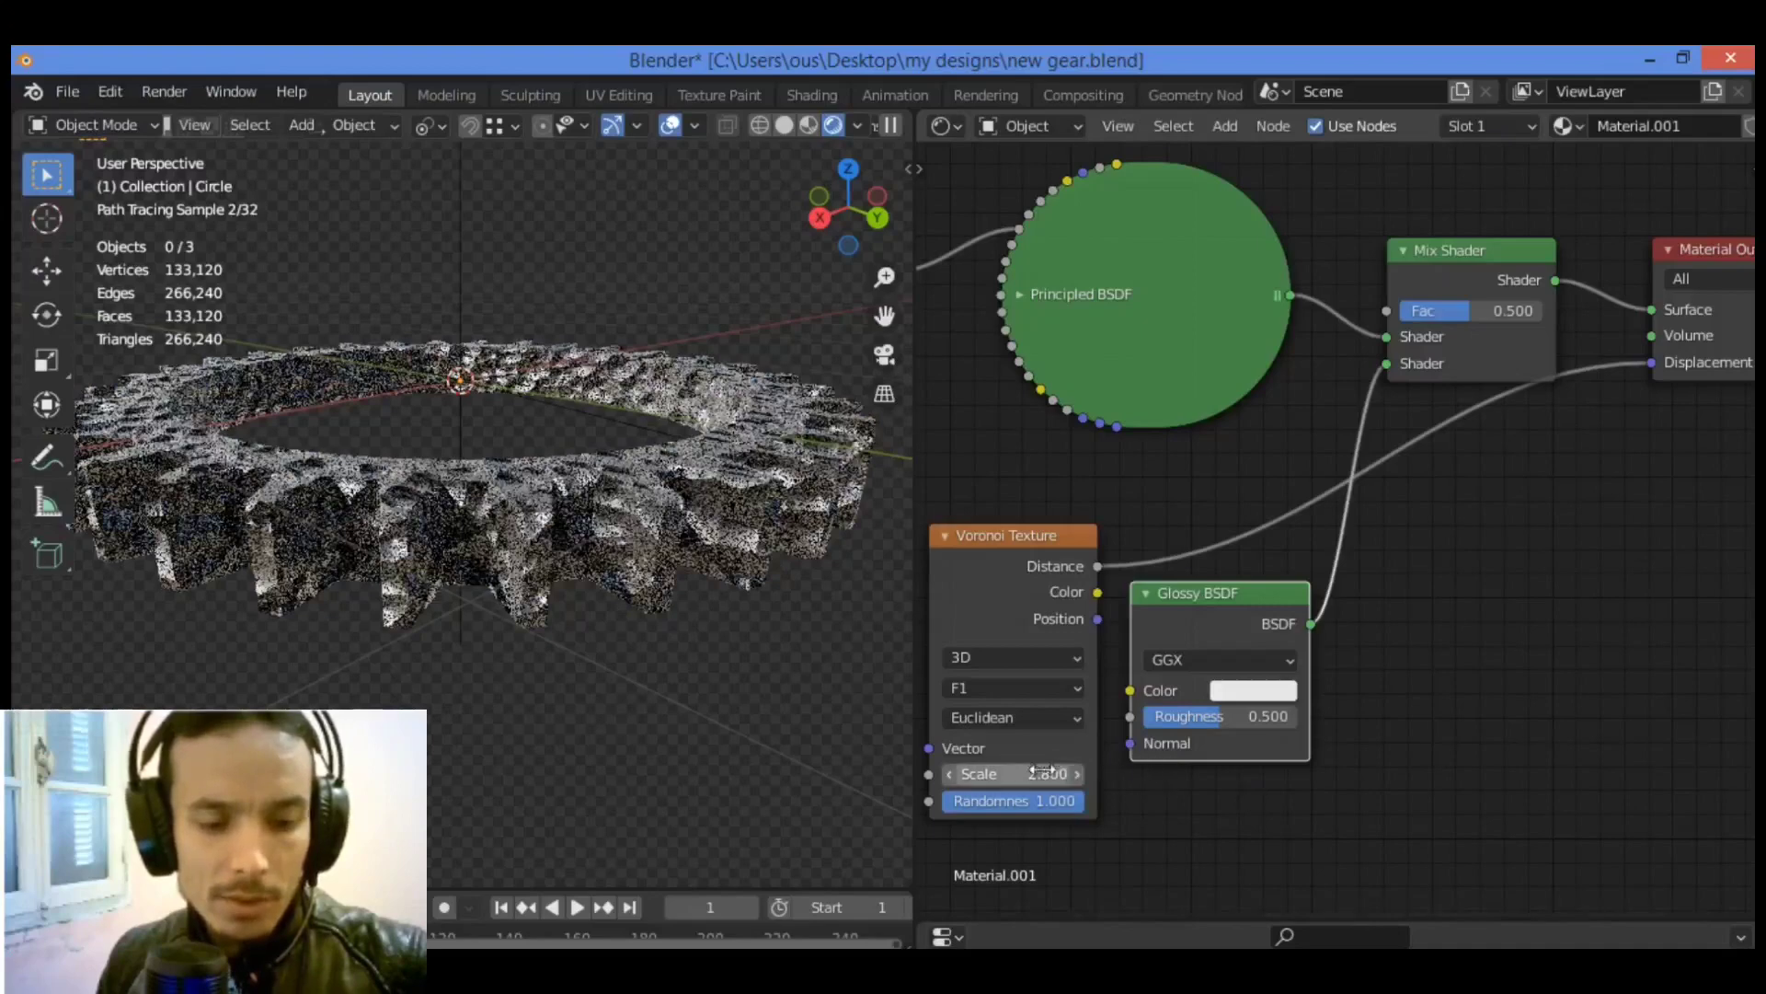
left_click_drag(1048, 774, 984, 773)
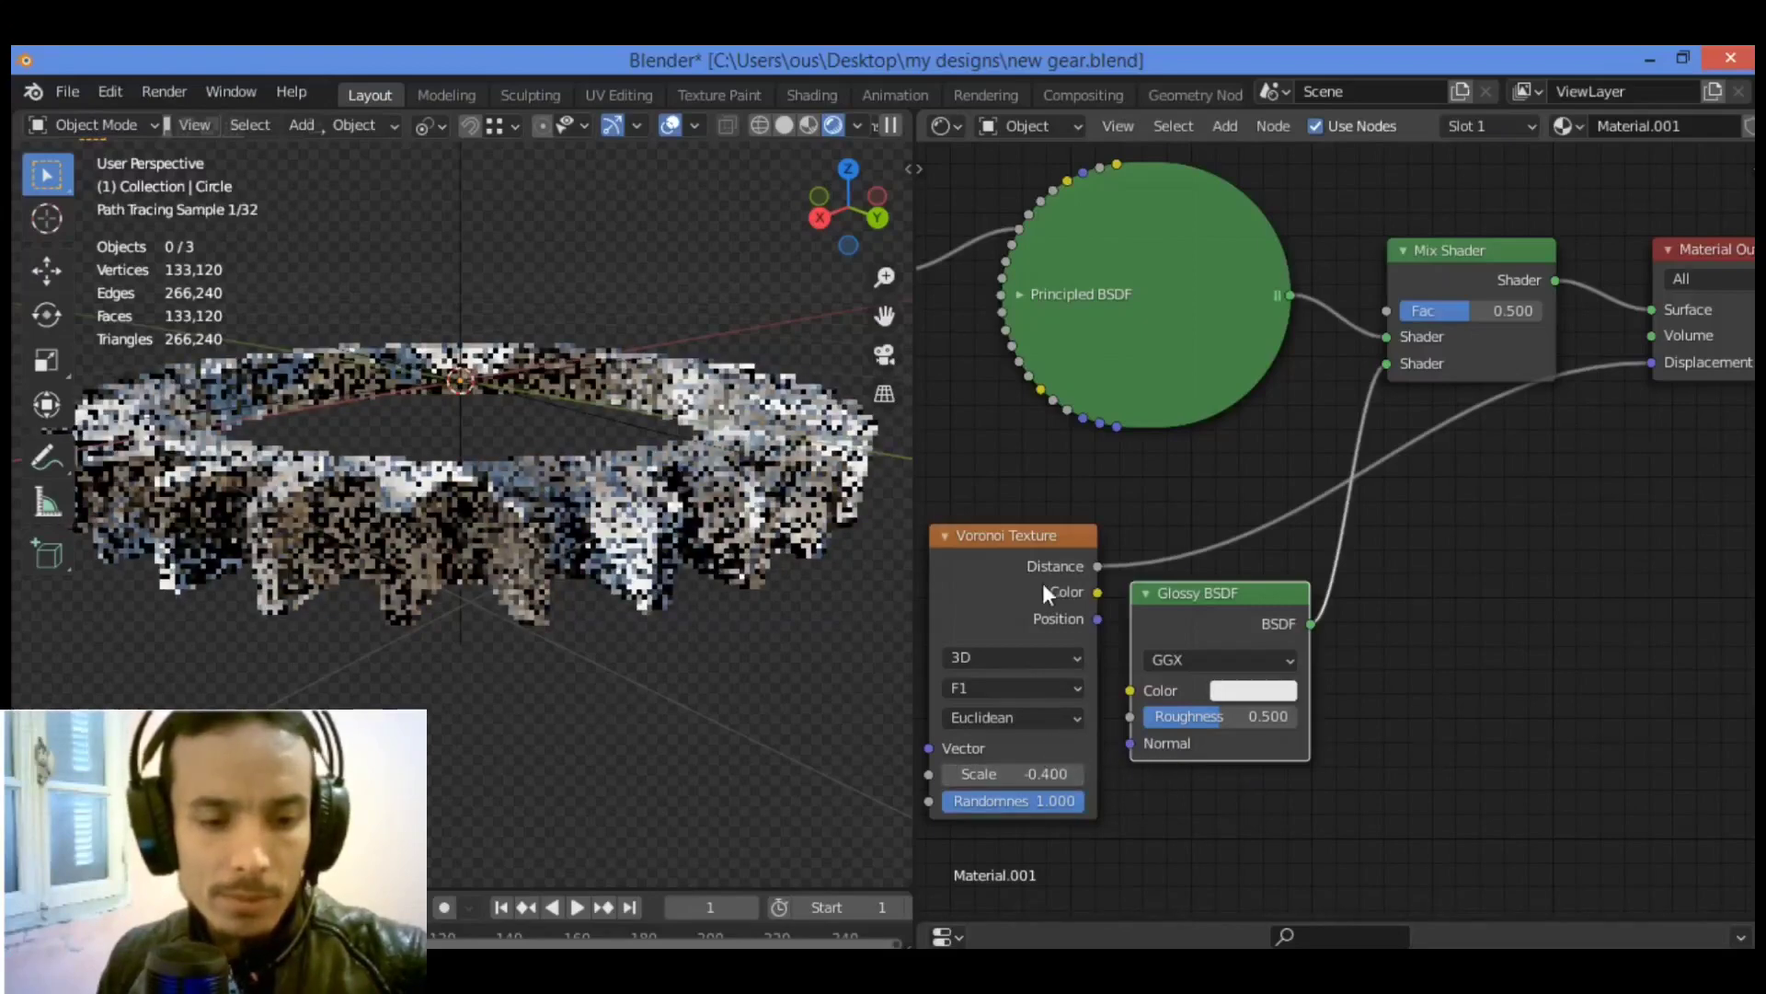
mouse_move(1026, 537)
left_mouse_down()
mouse_move(1055, 515)
mouse_move(1036, 521)
left_mouse_up()
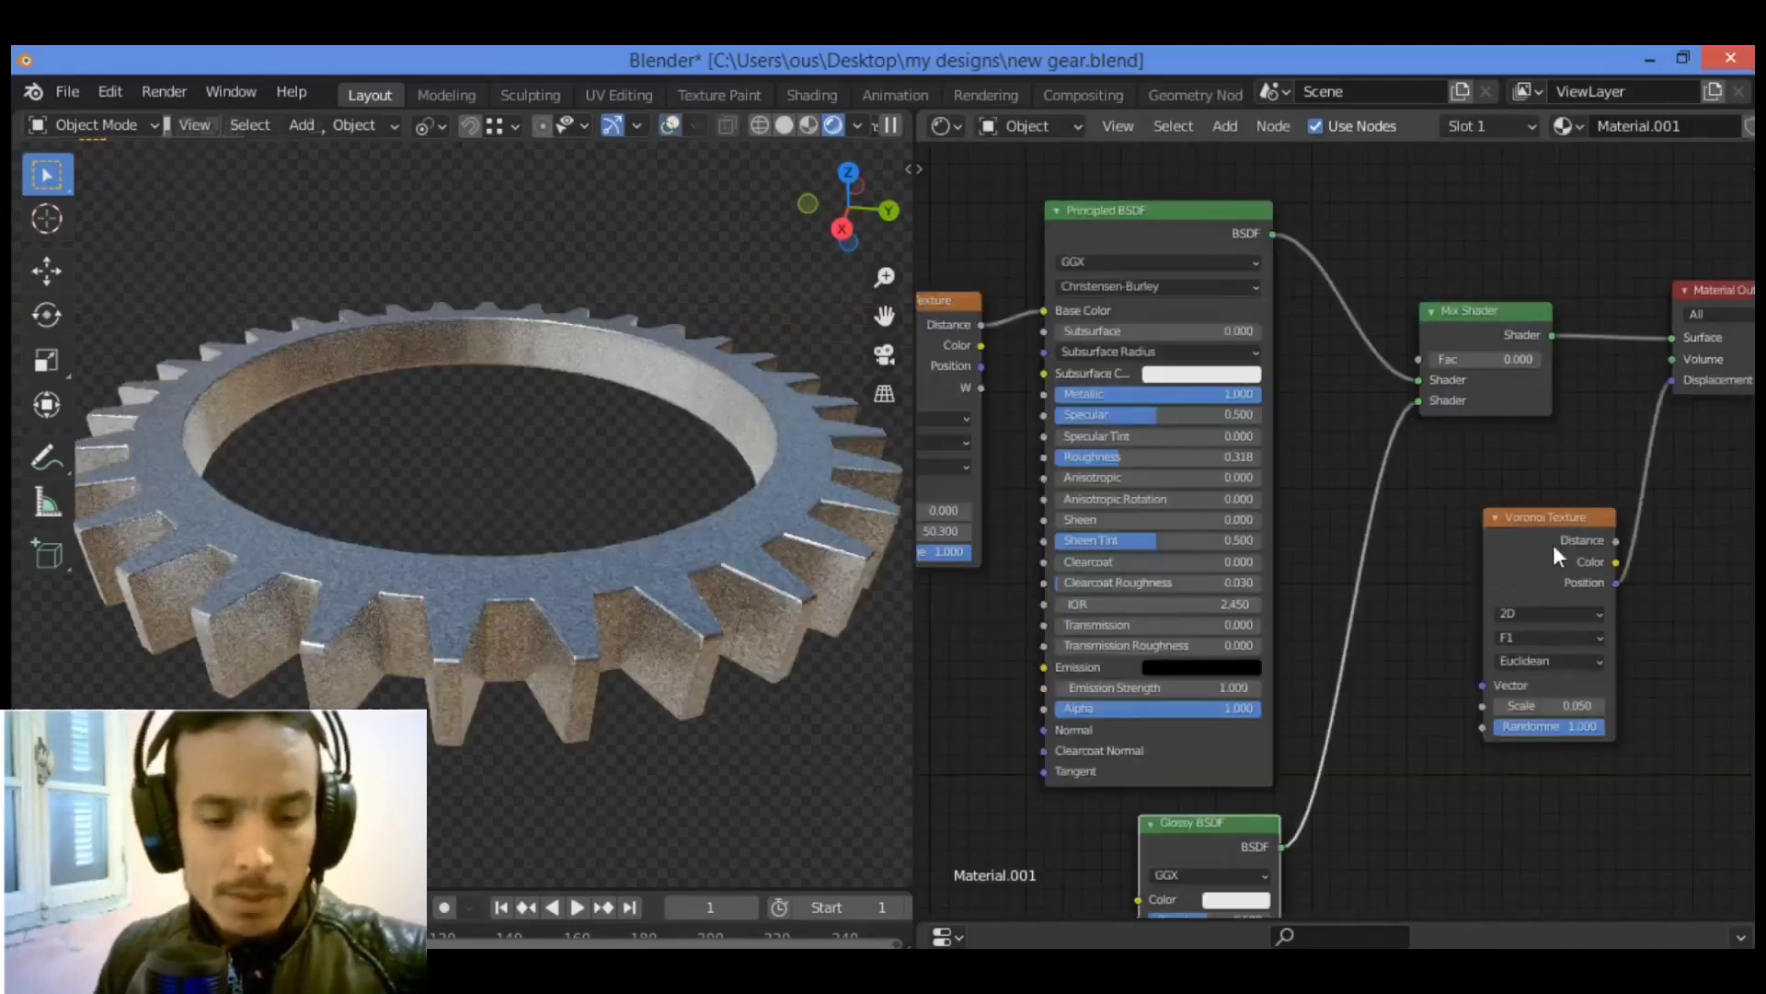
Reposition the 2D Voronoi Texture connected to Displacement and raise its Scale to about 1.35.
left_click_drag(1546, 537, 1514, 556)
scroll(1514, 556, "down", 2)
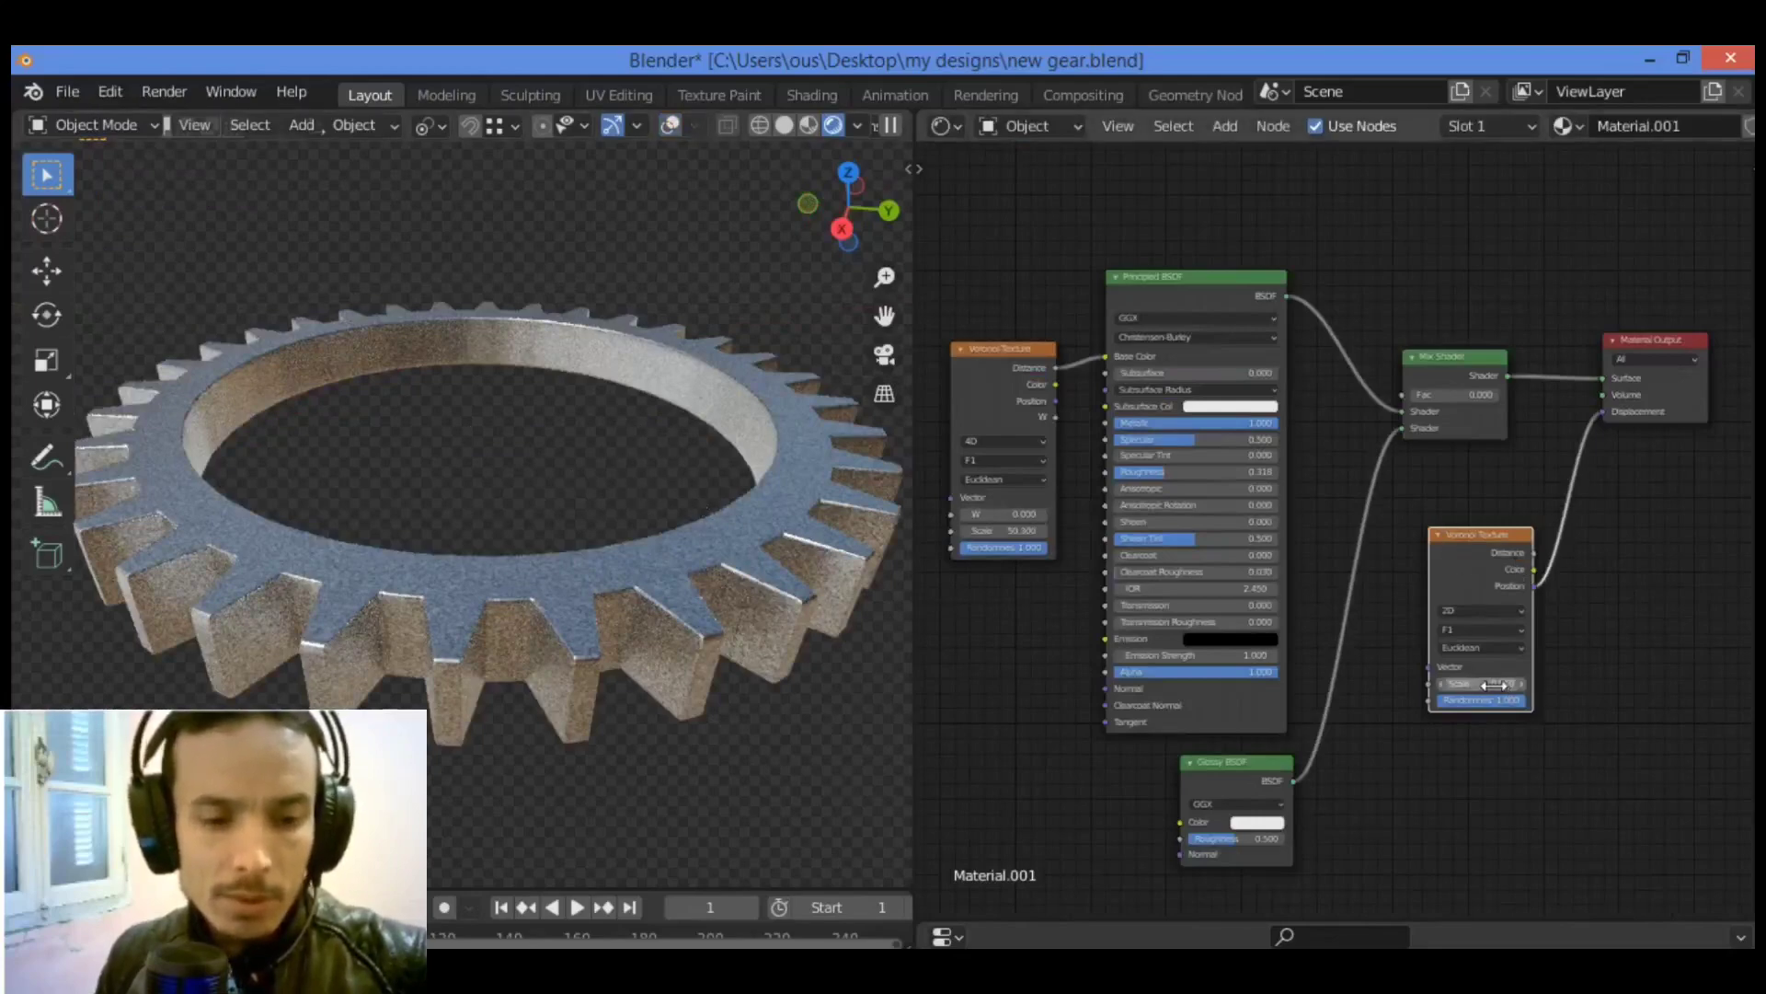
left_click_drag(1495, 686, 1497, 685)
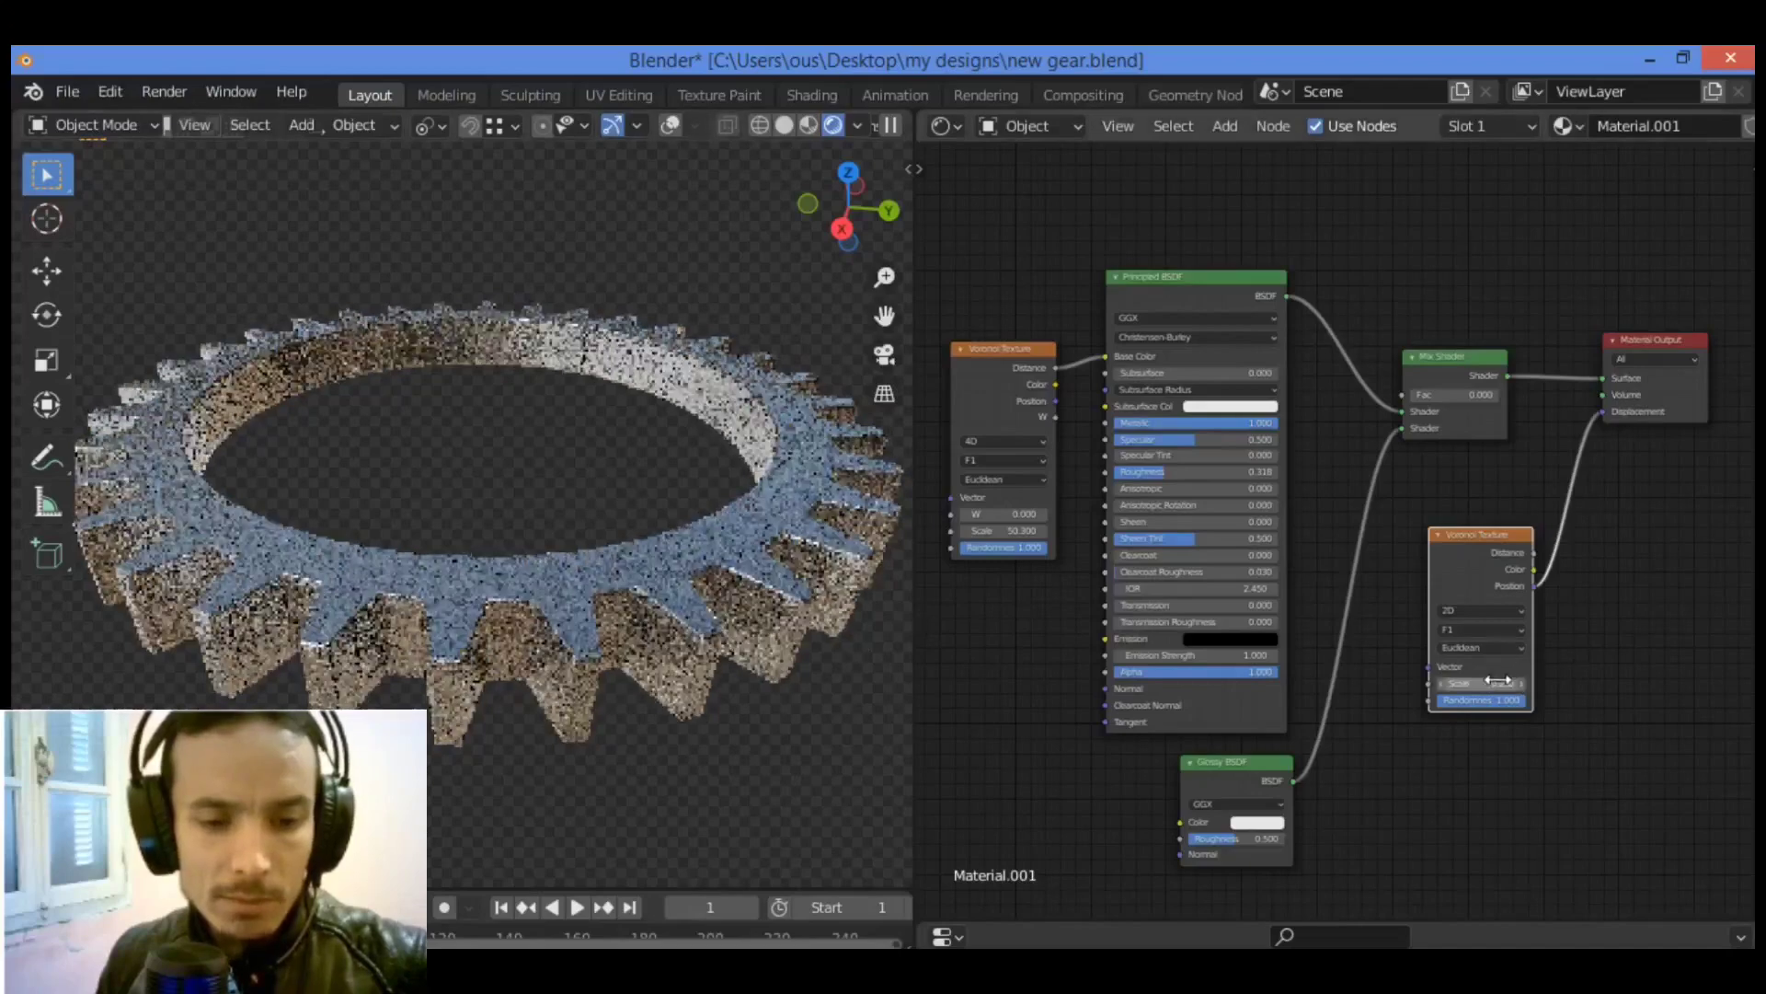
left_click_drag(1487, 685, 1497, 684)
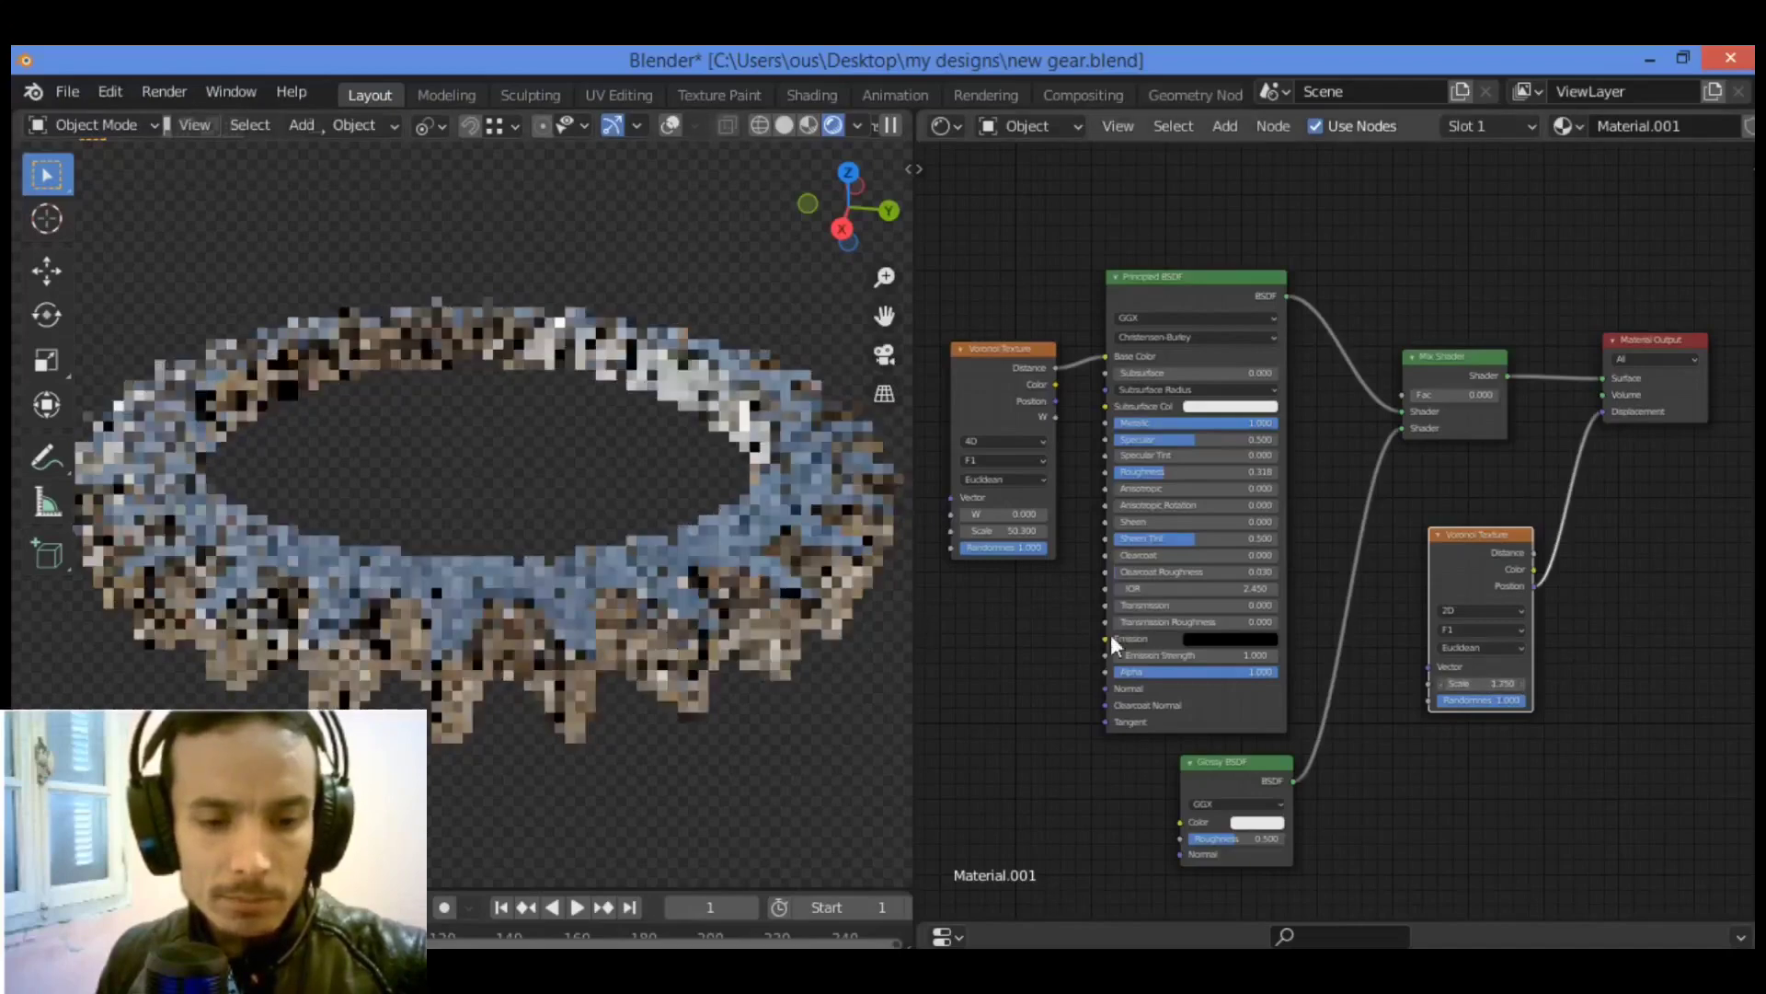